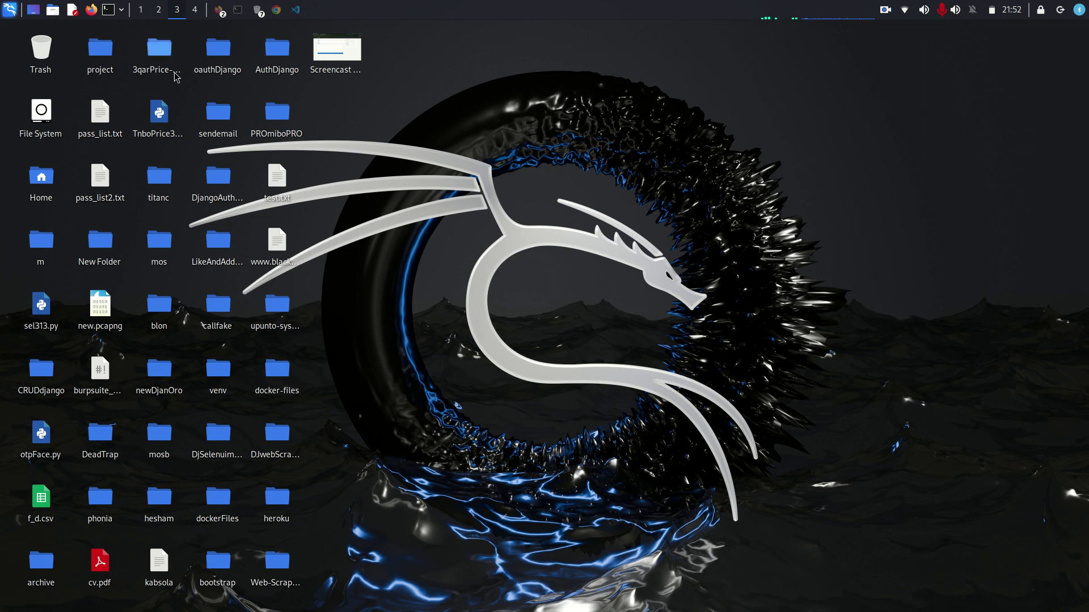
- Open Firefox on the local Kali Linux homepage and look over its navigation menus
click(90, 8)
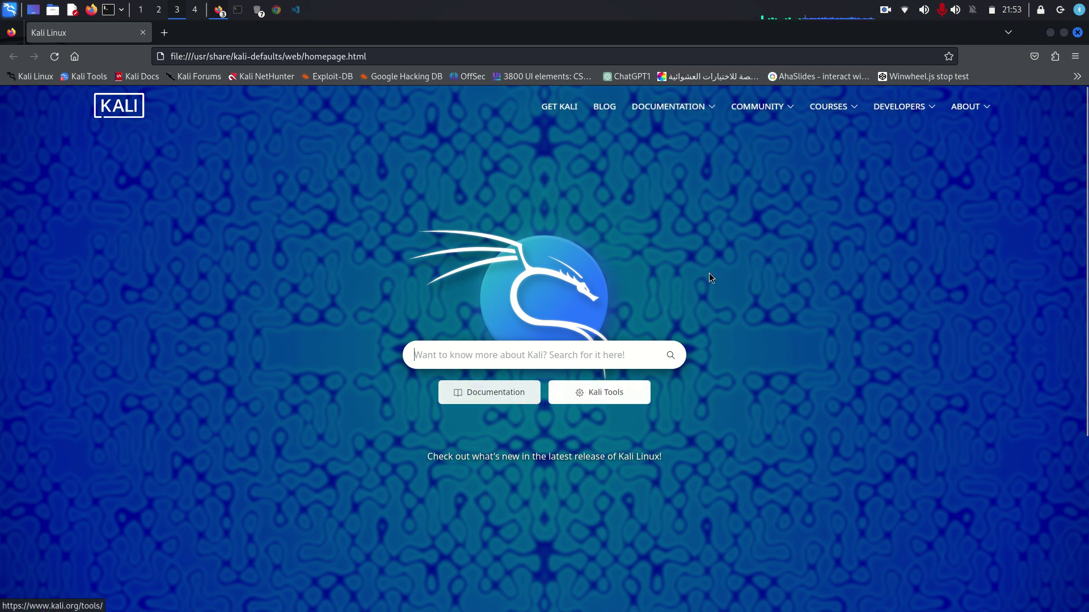
mouse_move(764, 99)
mouse_move(702, 105)
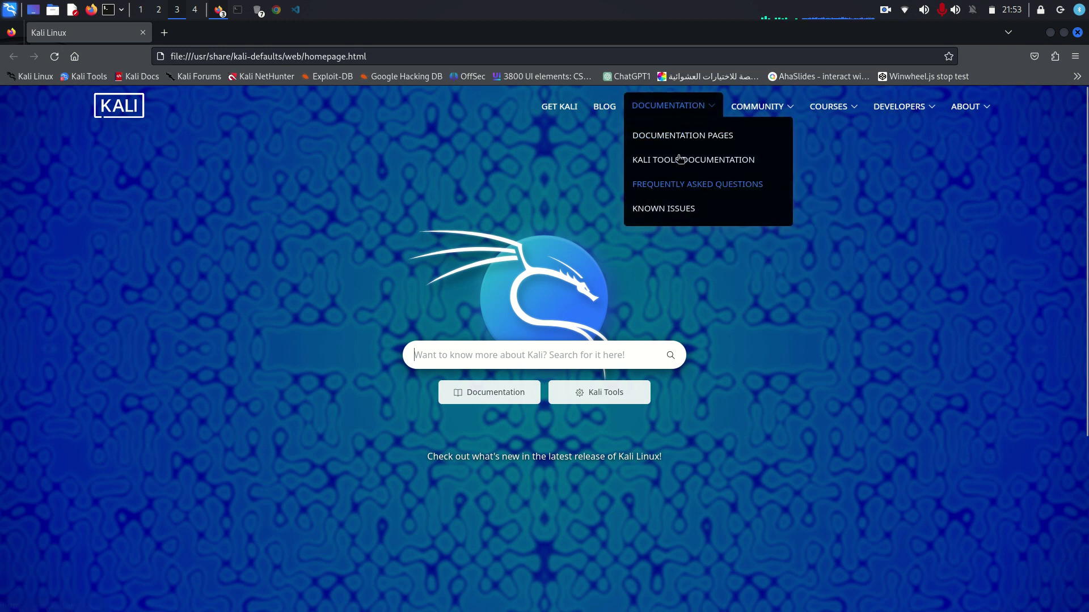
mouse_move(808, 110)
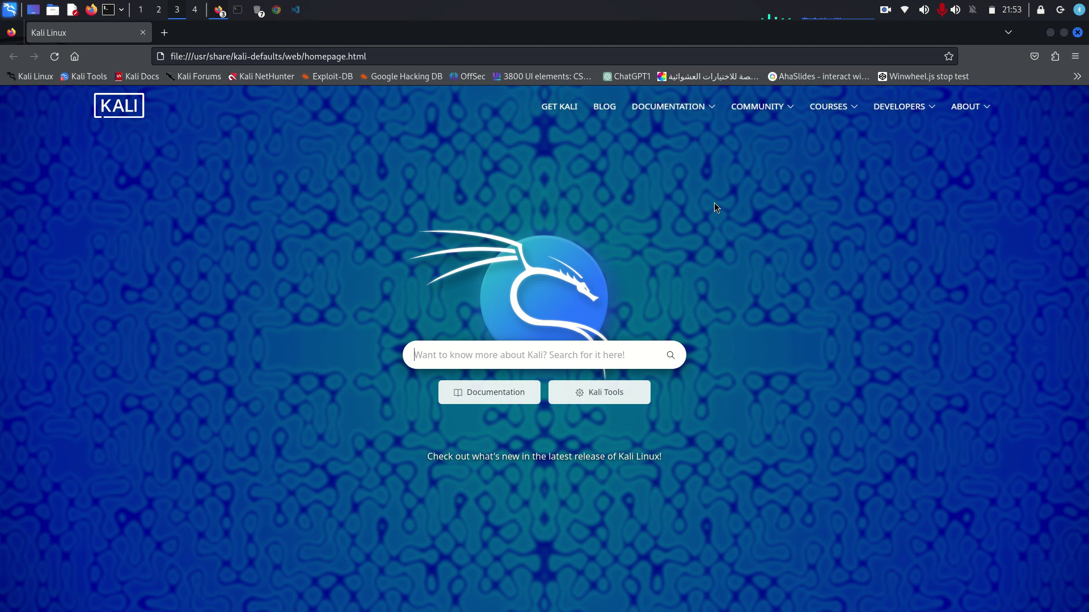
click(605, 399)
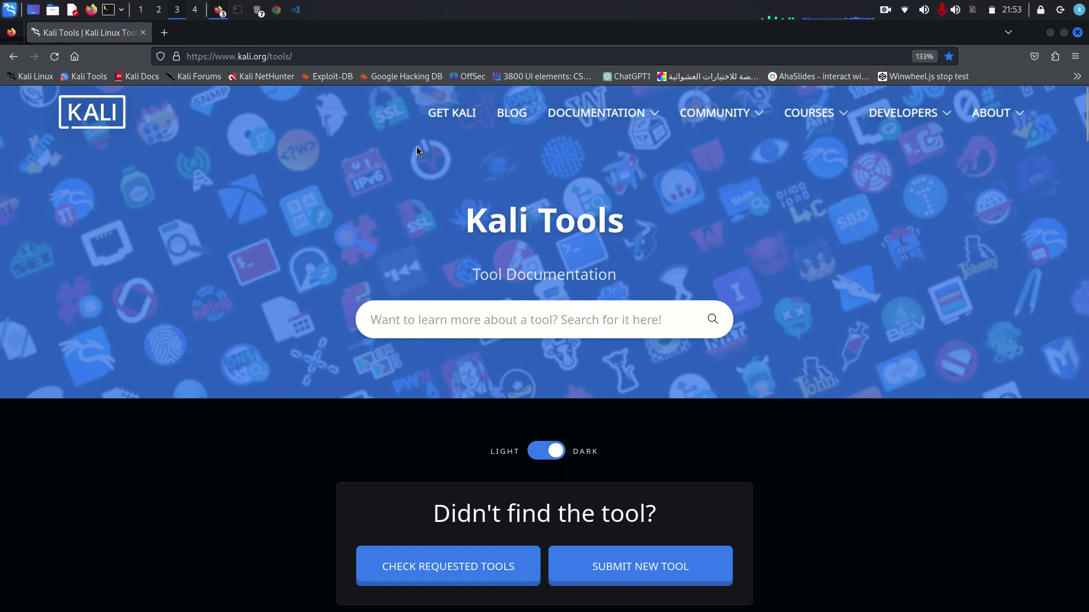
mouse_move(1019, 116)
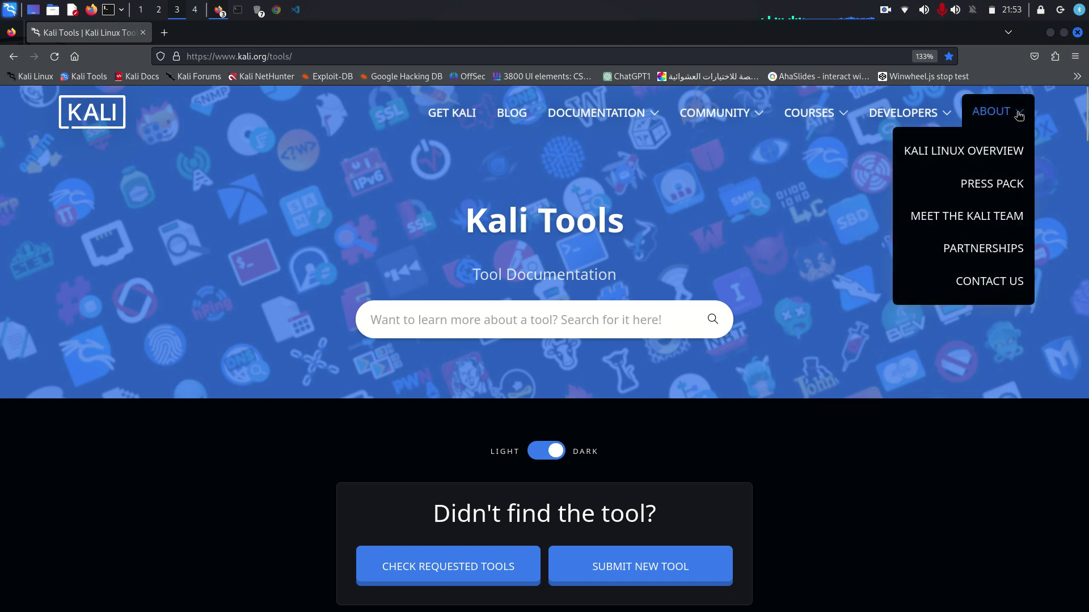
click(13, 57)
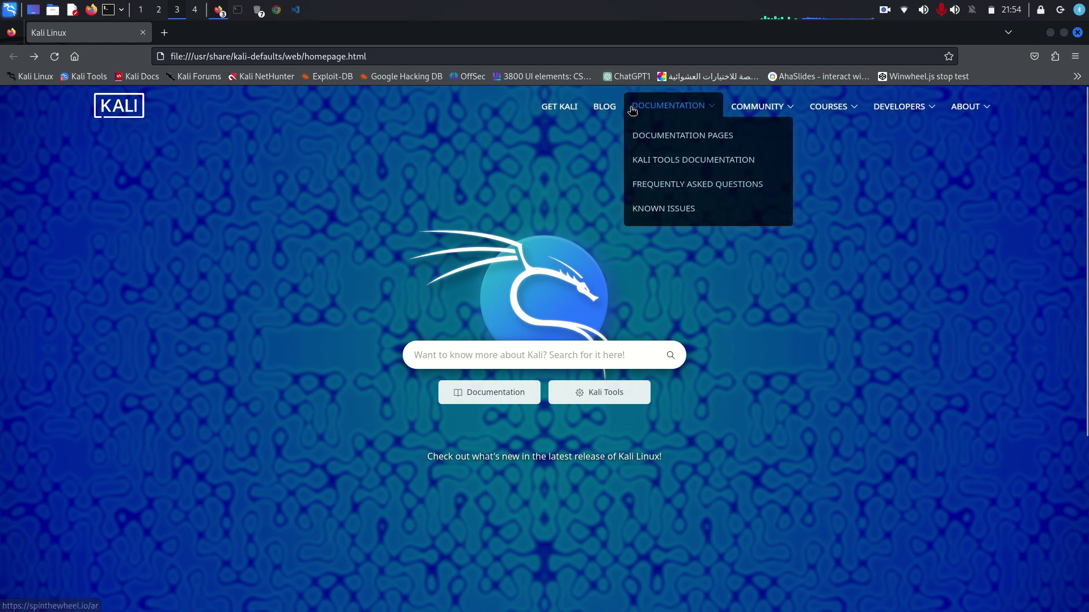
mouse_move(899, 107)
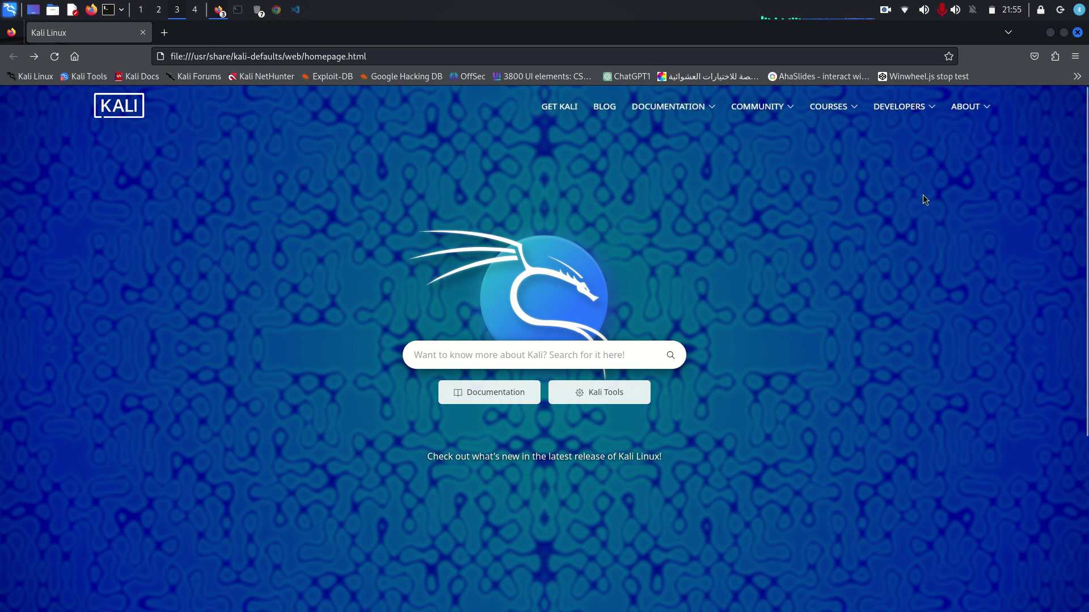
- Minimize Firefox, open a terminal, and bring up Chrome on the 127.0.0.1:8000 Django page
click(1052, 35)
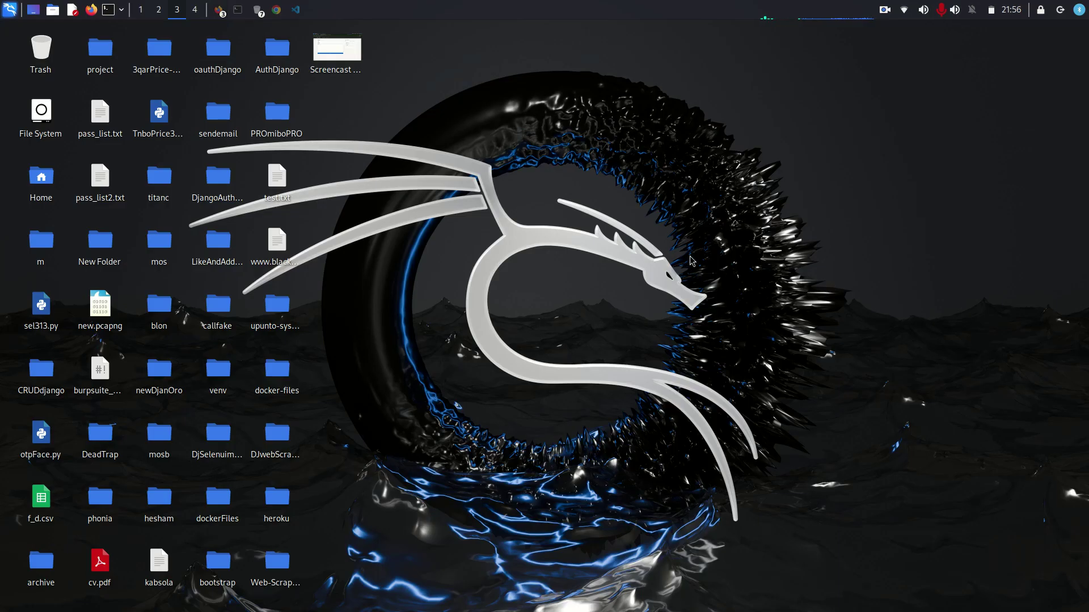
click(114, 12)
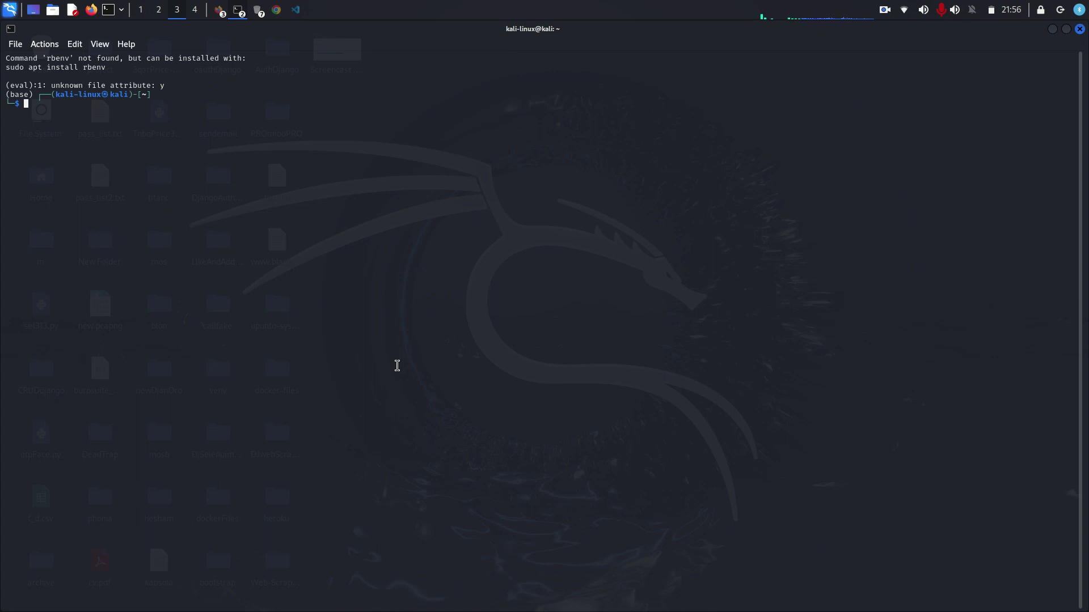
click(278, 10)
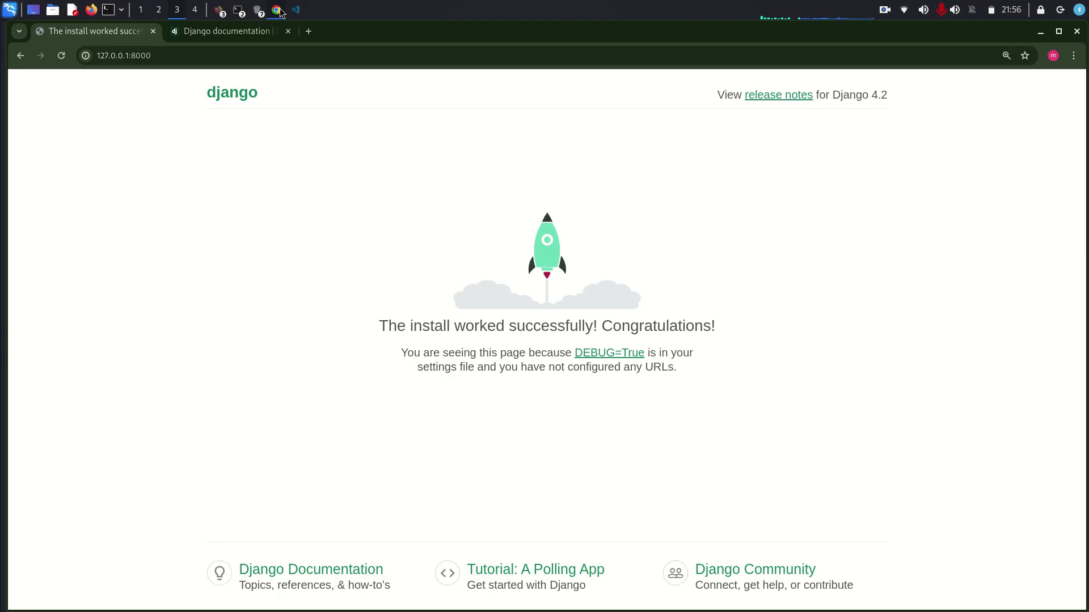
- Search Google for 'python' in a new tab and open the official Python.org site
click(310, 30)
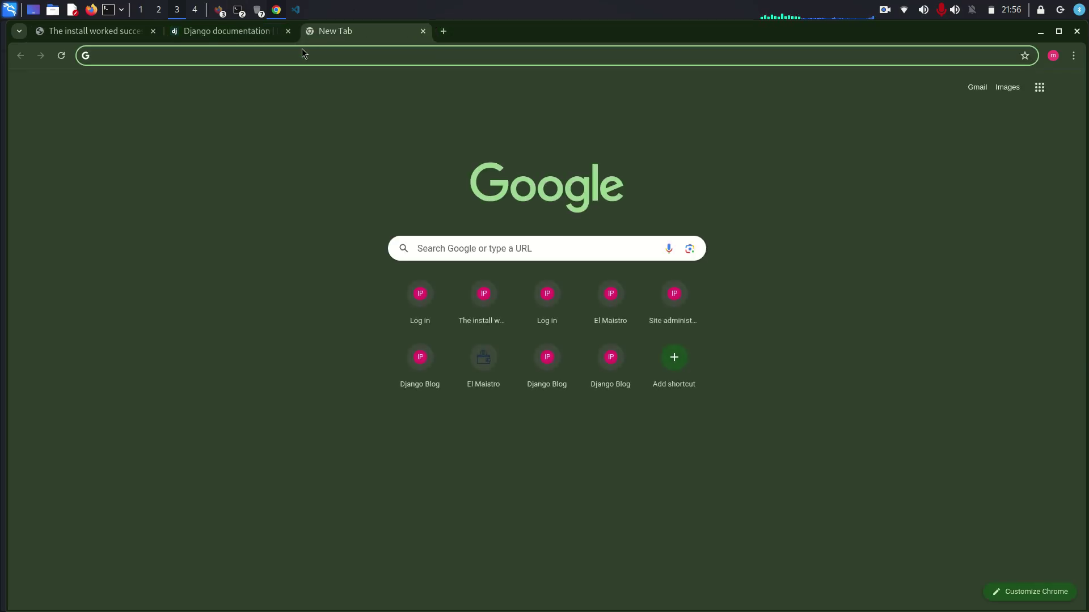
text(python)
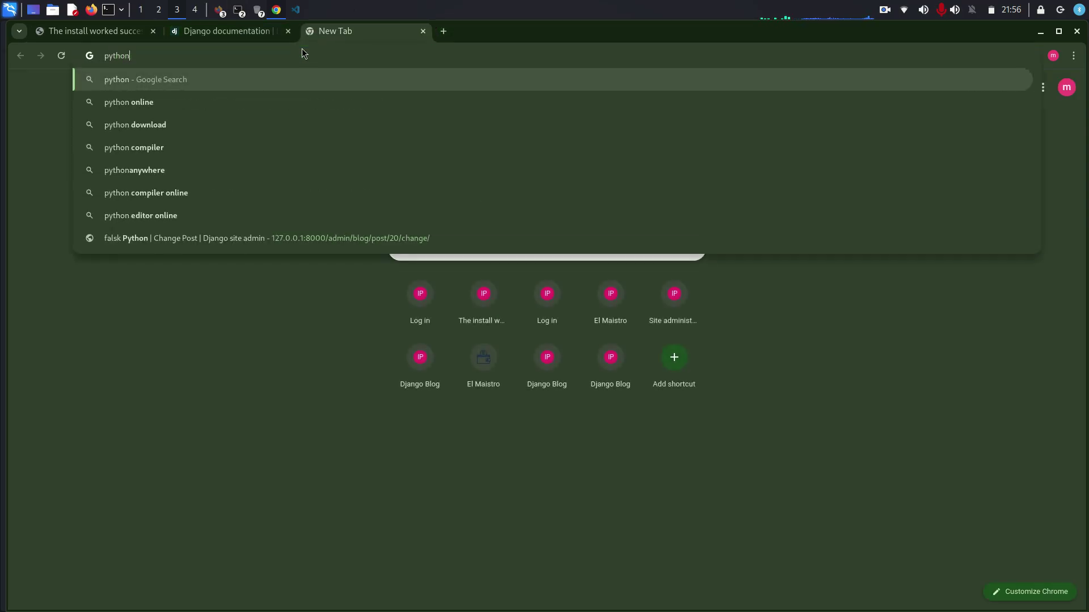
key(Return)
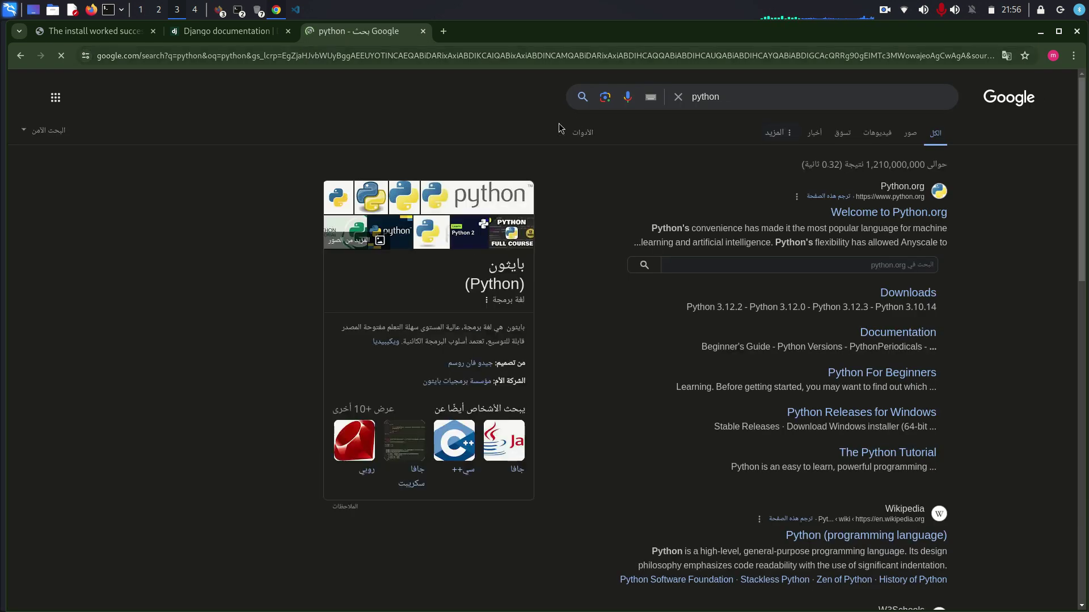
click(899, 213)
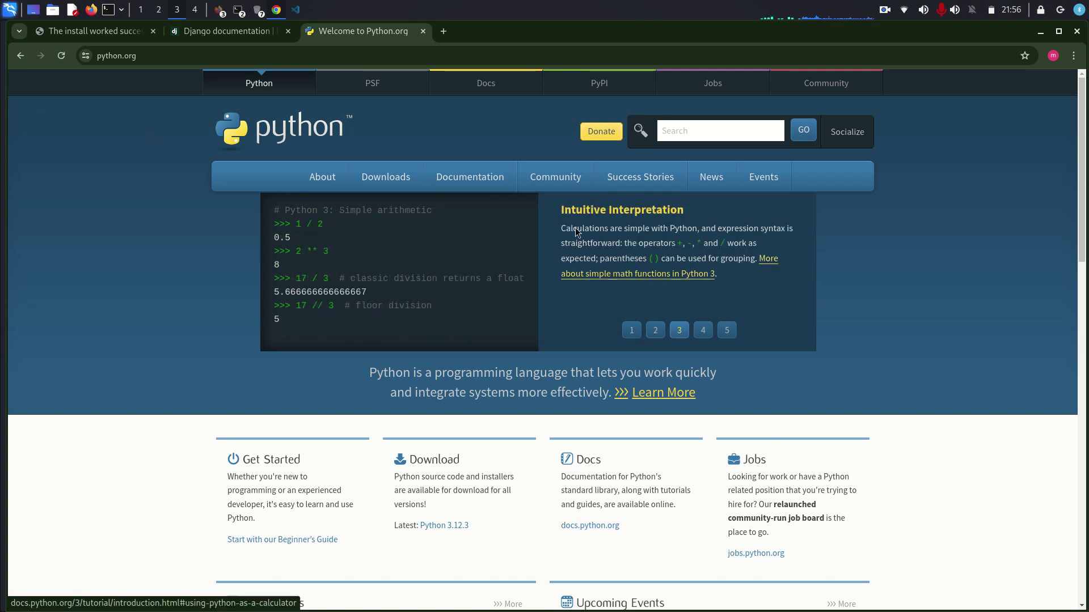
- Bring the home terminal forward, then minimize it and Chrome to reveal the desktop
click(239, 10)
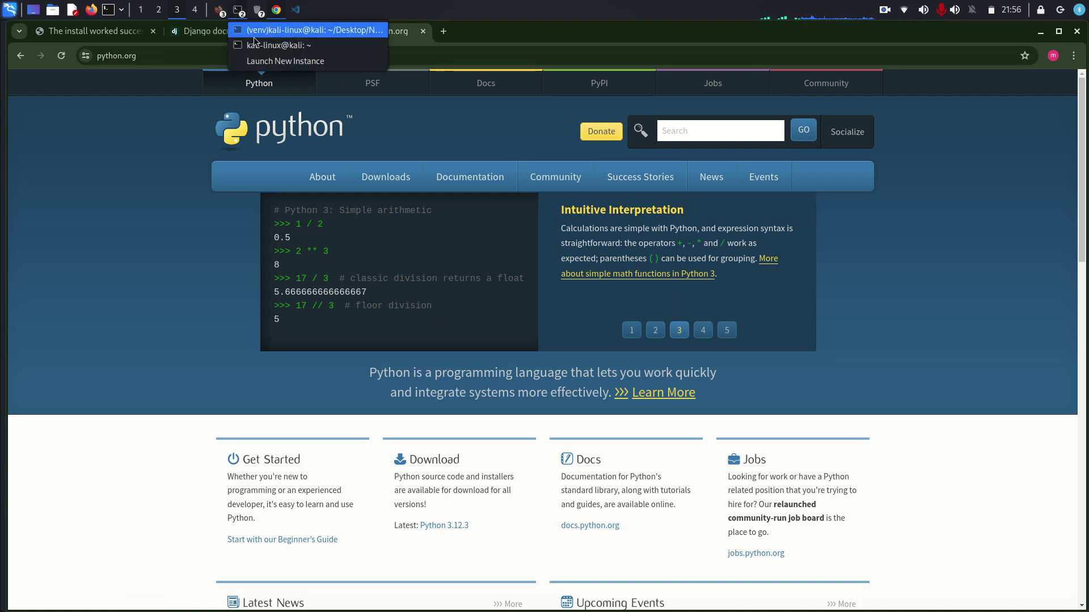
click(254, 45)
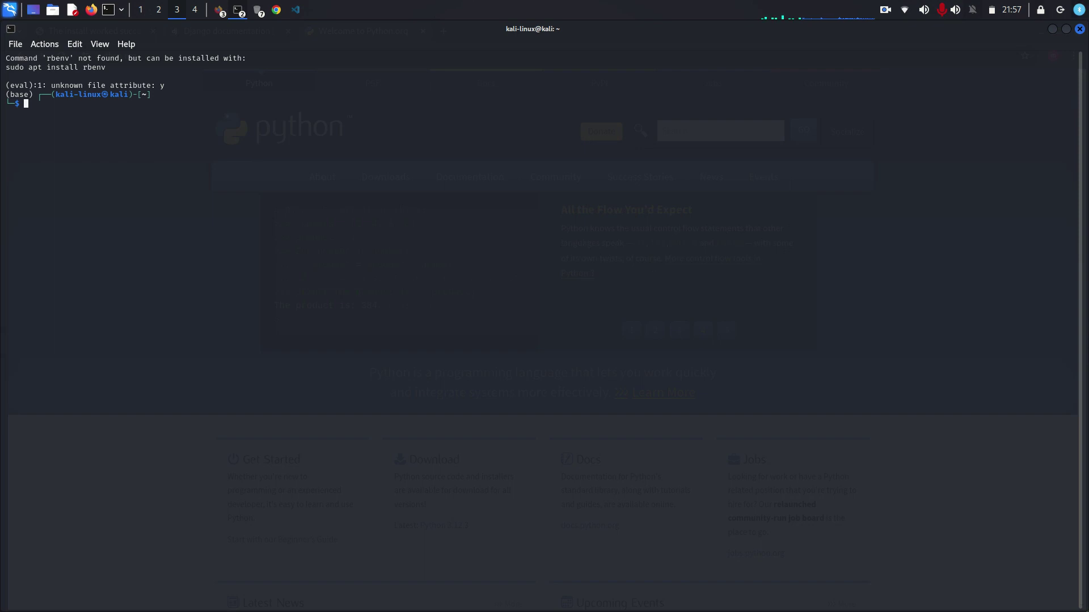
click(1050, 30)
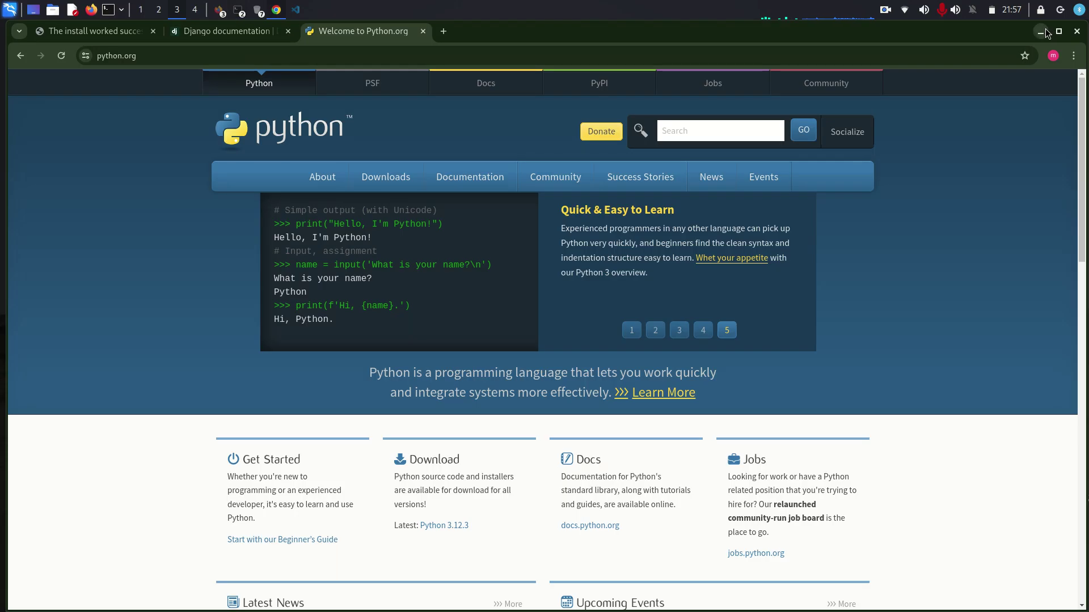
click(1043, 31)
- Restore the home terminal, change into ~/Desktop with cd Desktop, and list it with ls
right_click(460, 249)
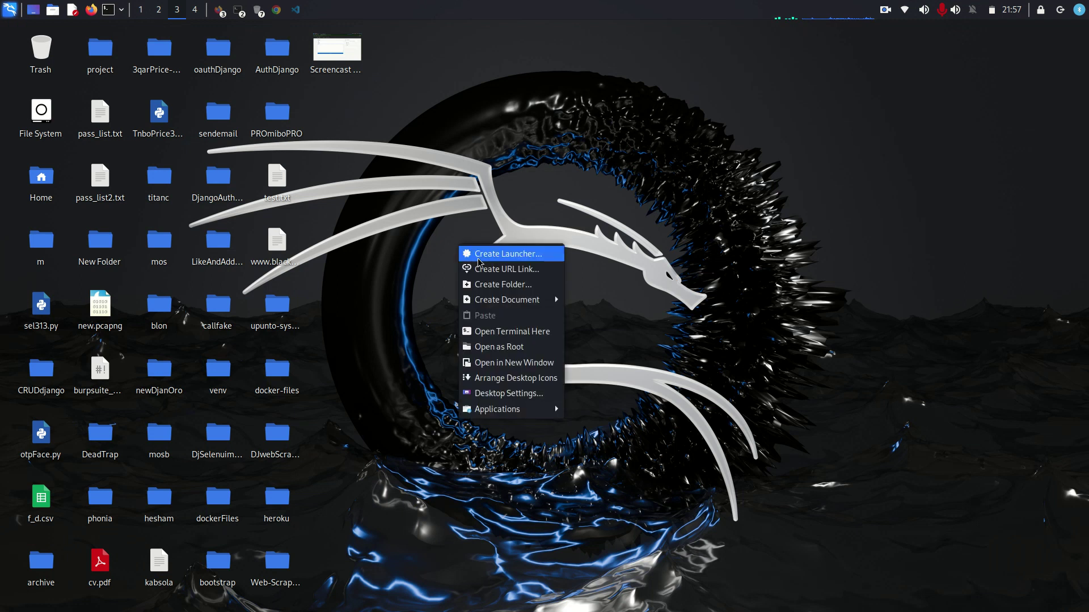
click(341, 49)
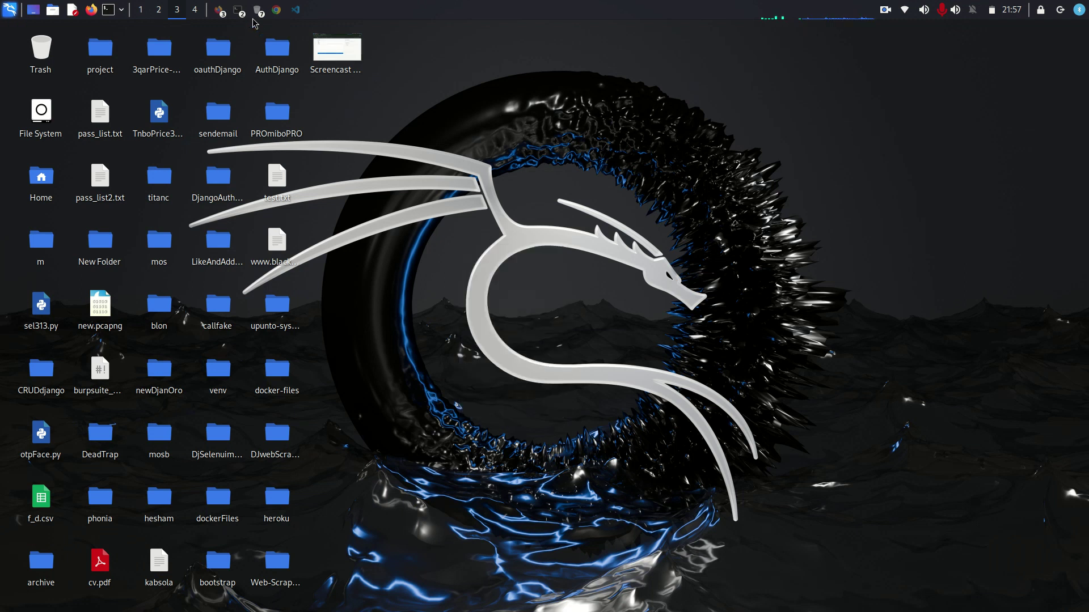
click(238, 11)
click(260, 45)
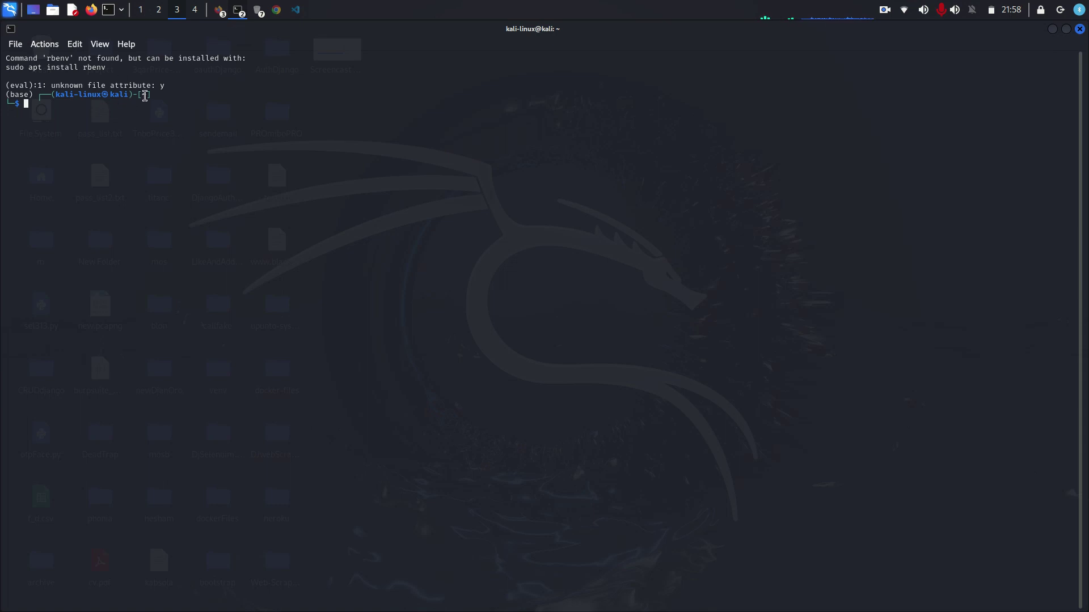
text(cd Desktop)
key(Return)
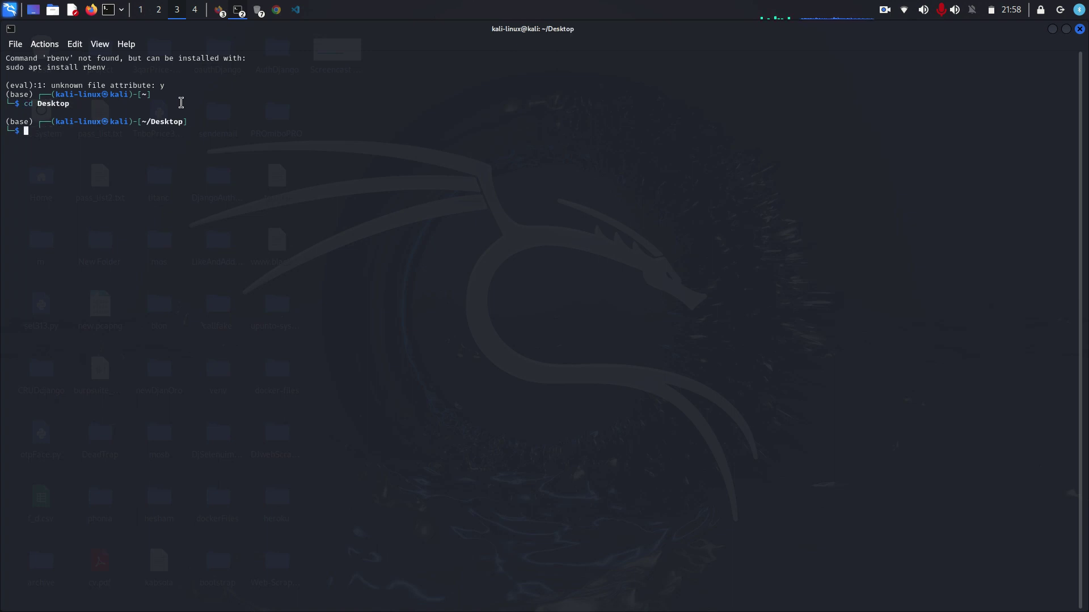
text(ls)
key(Return)
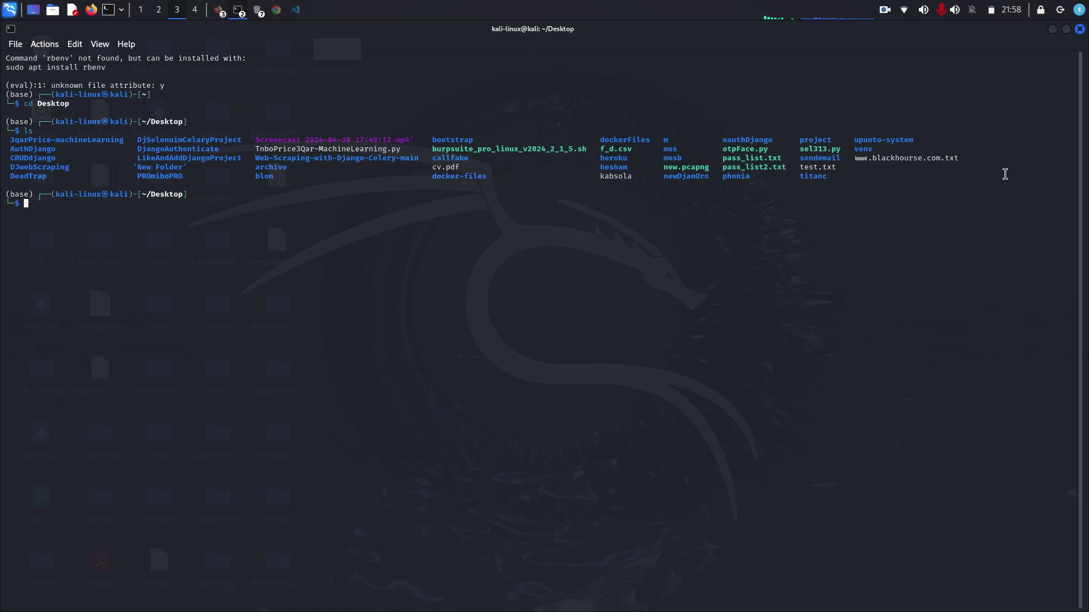
- Minimize the terminal, dismiss the server log terminal, and restore the Desktop terminal
click(1052, 29)
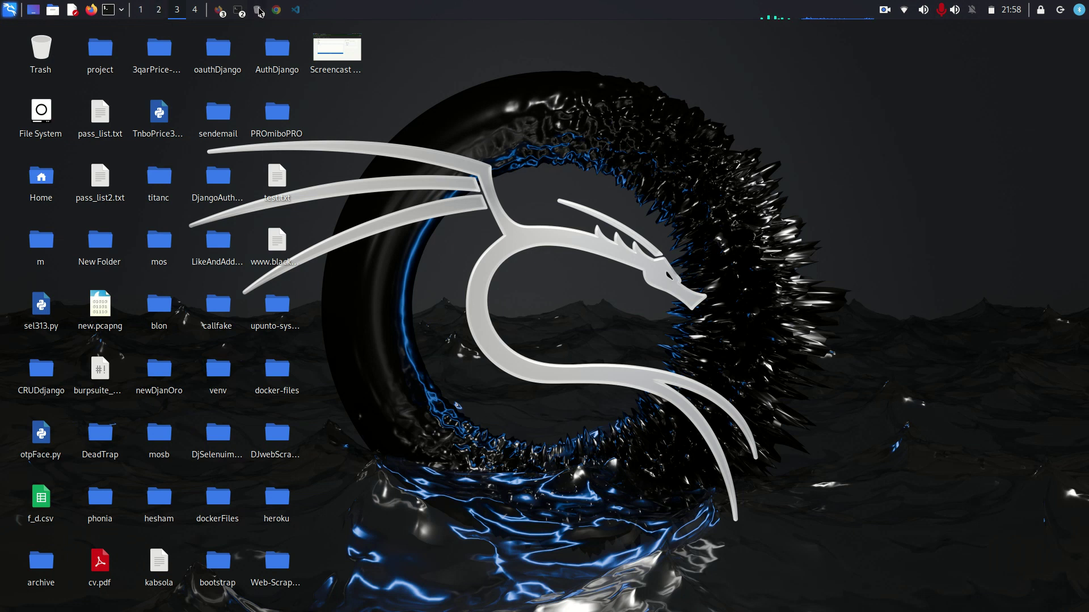
click(239, 10)
click(273, 31)
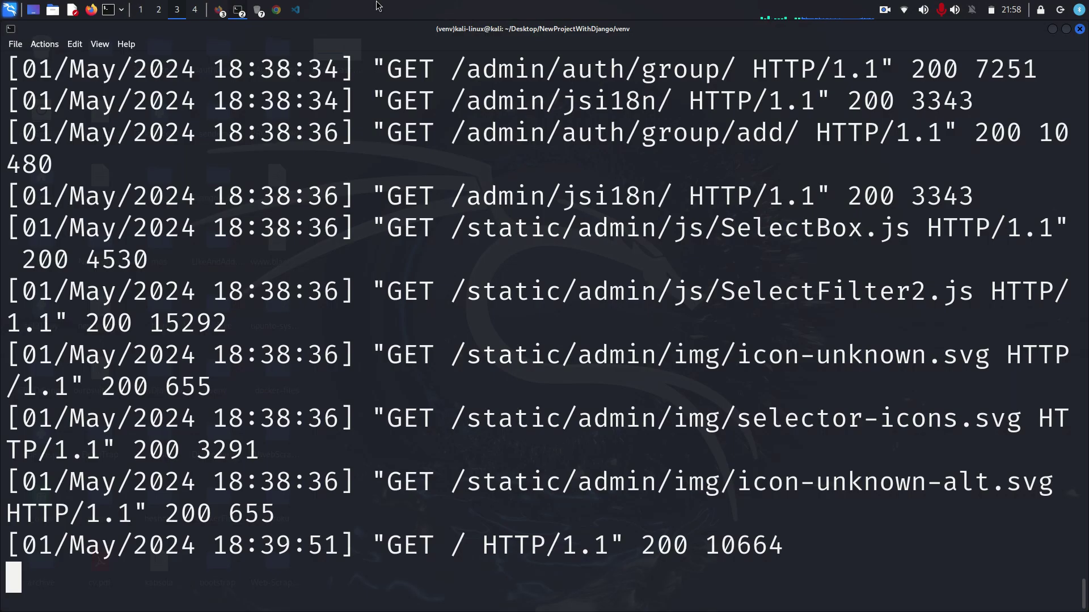
click(1080, 29)
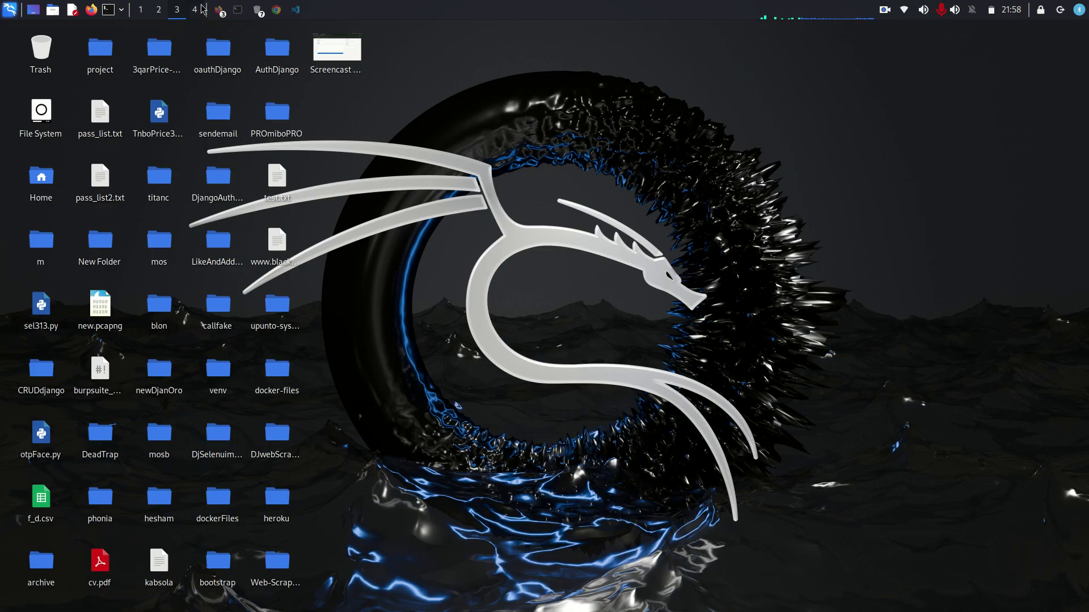
click(239, 10)
- Run mkdir NewProjectWithDjango, copying the folder name before creating it
text(m)
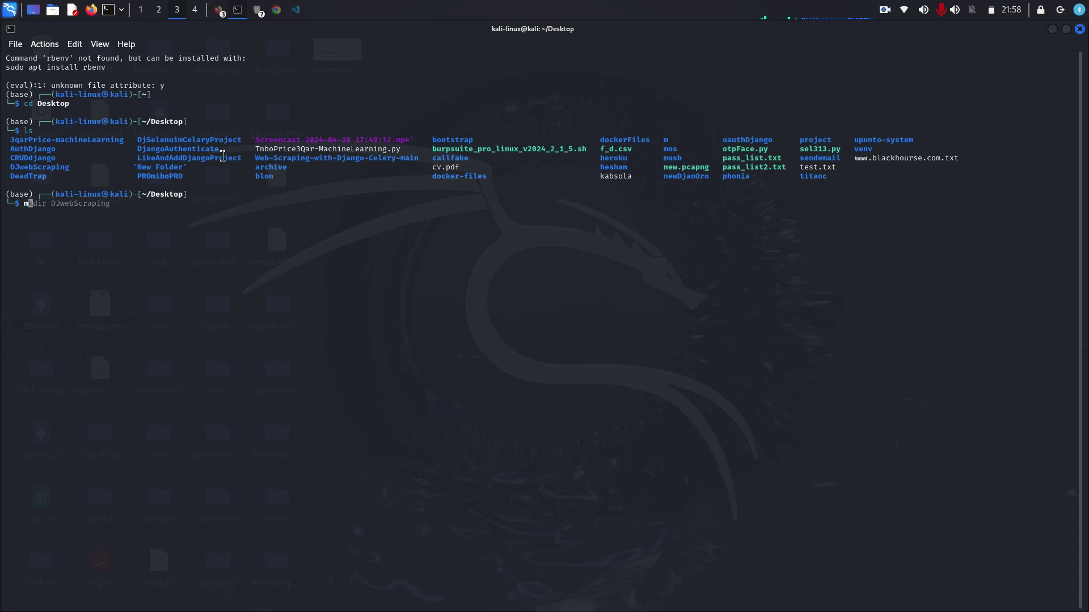
text(kdir)
text(D)
key(BackSpace)
text(New)
key(BackSpace)
text(ProjectWithDjangio)
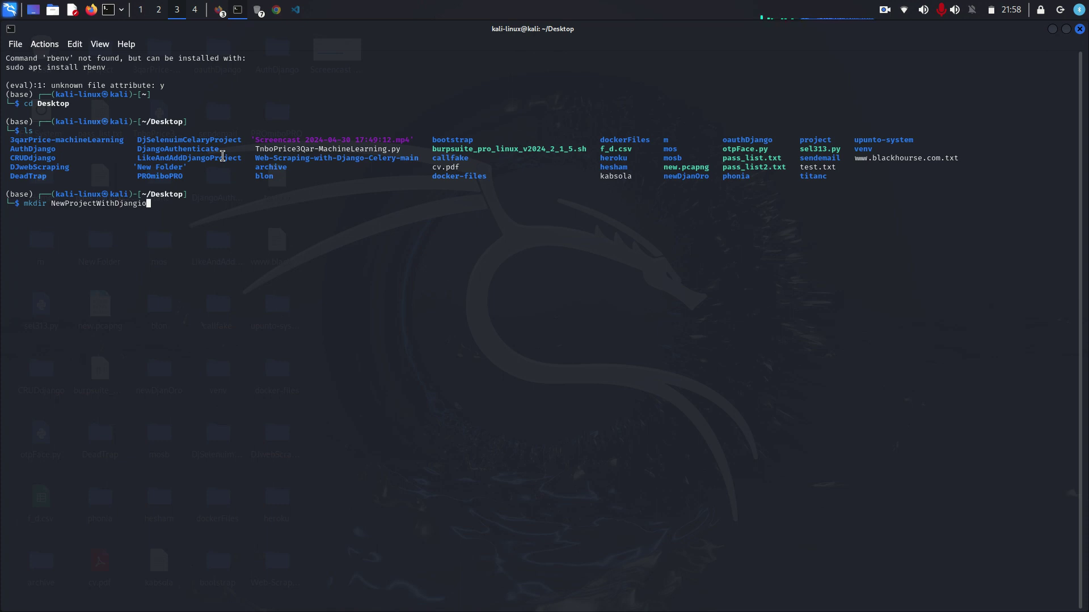
key(BackSpace)
key(BackSpace)
text(o)
drag(50, 203, 142, 203)
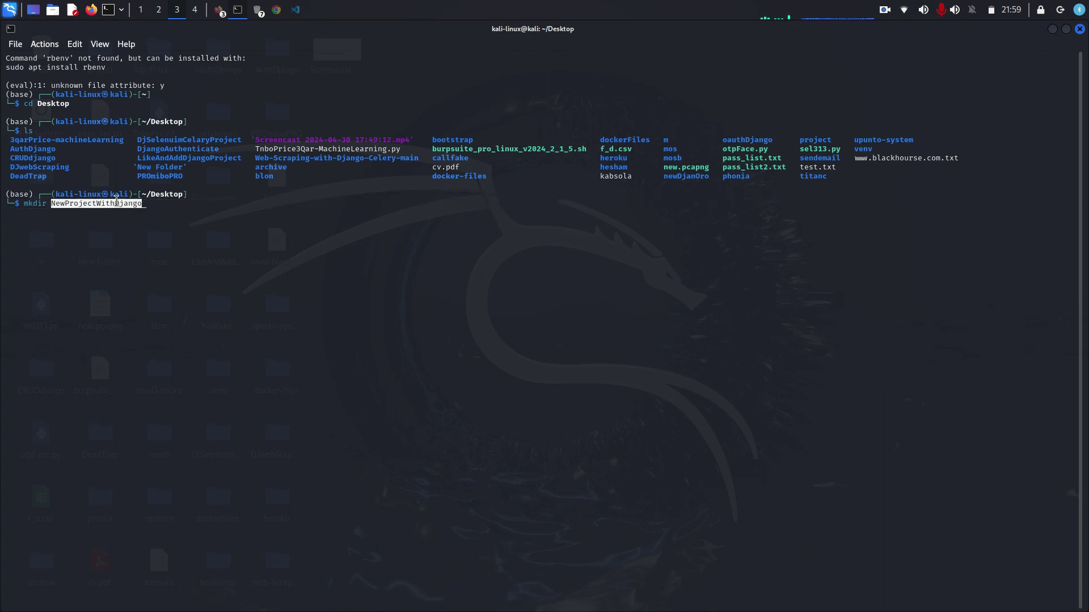
right_click(149, 204)
click(158, 210)
key(Return)
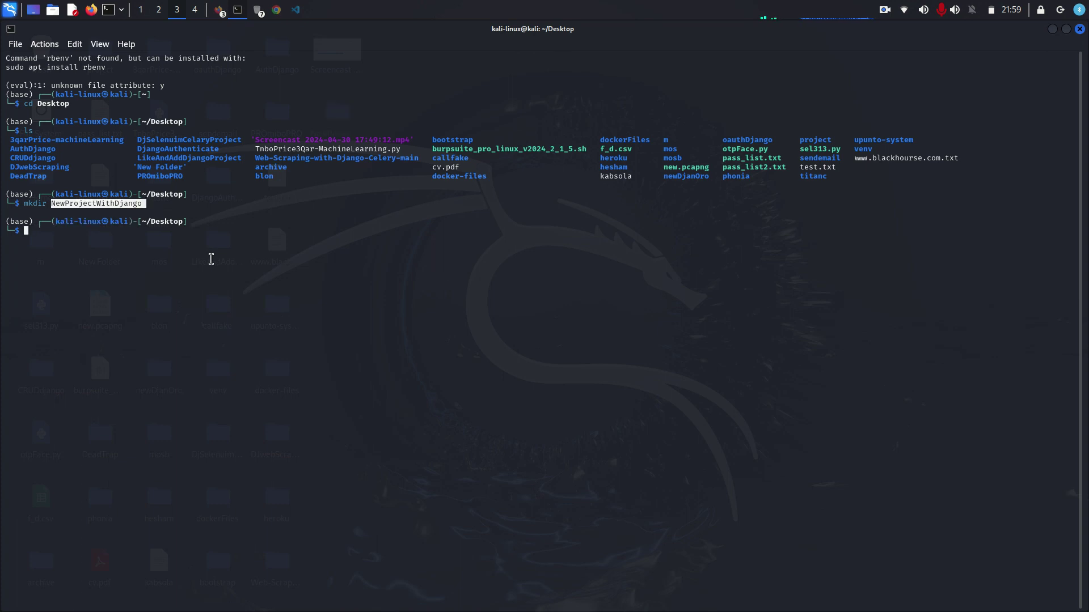
- Move the NewProjectWithDjango icon onto open wallpaper, then cd into that folder by pasting its name
click(1053, 29)
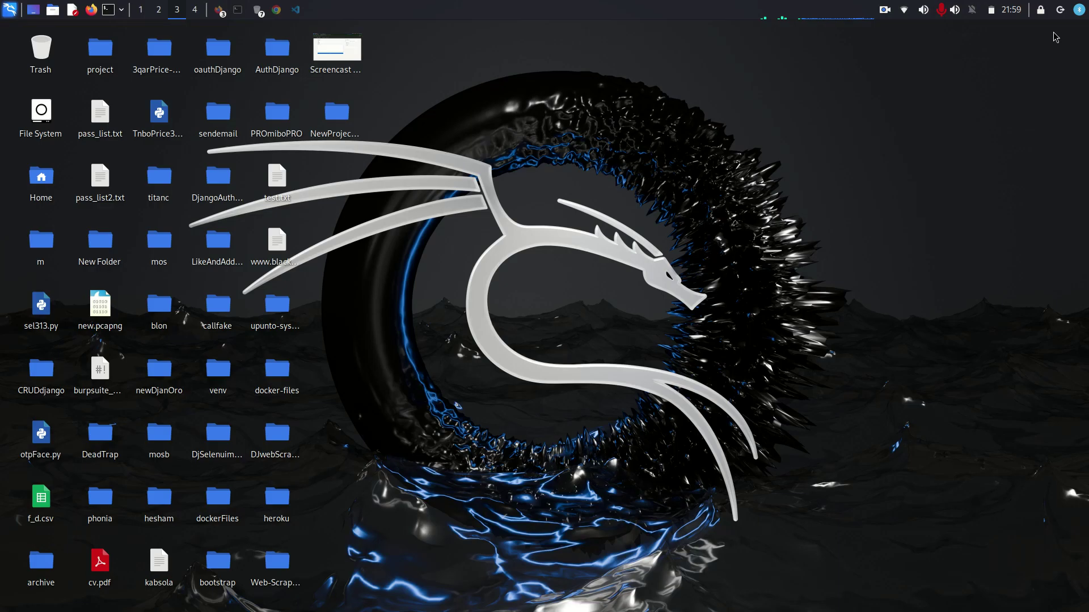
drag(337, 114, 893, 185)
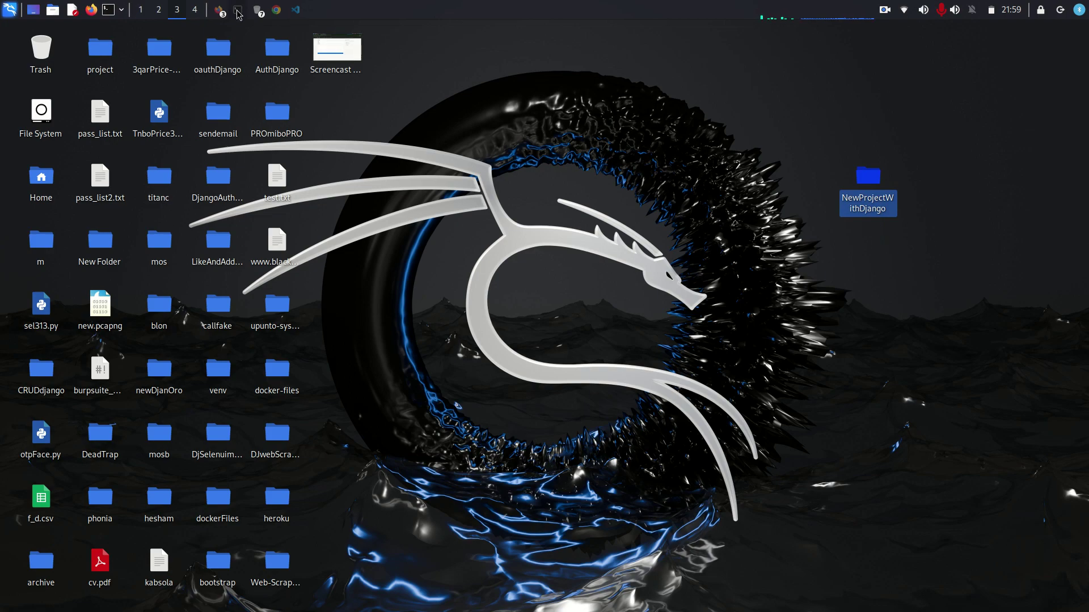
click(239, 10)
text(cd)
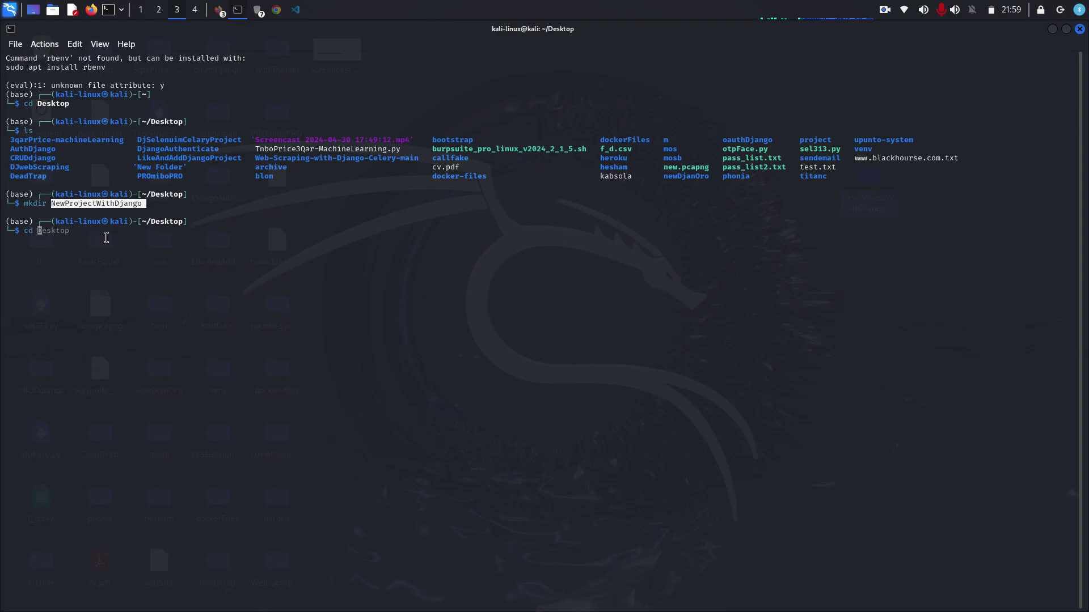
right_click(106, 237)
click(143, 278)
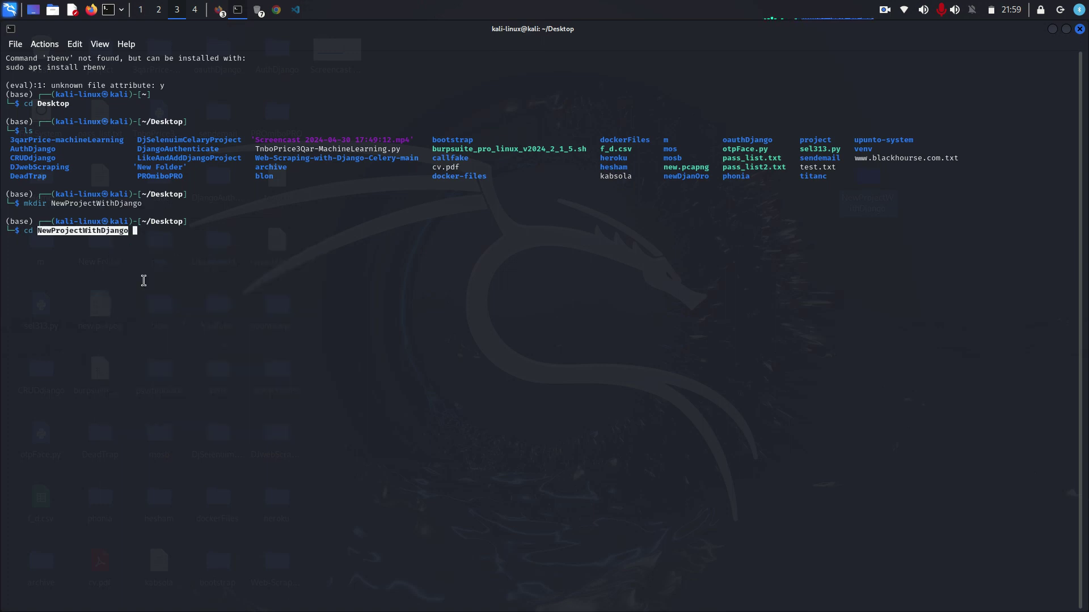
key(Return)
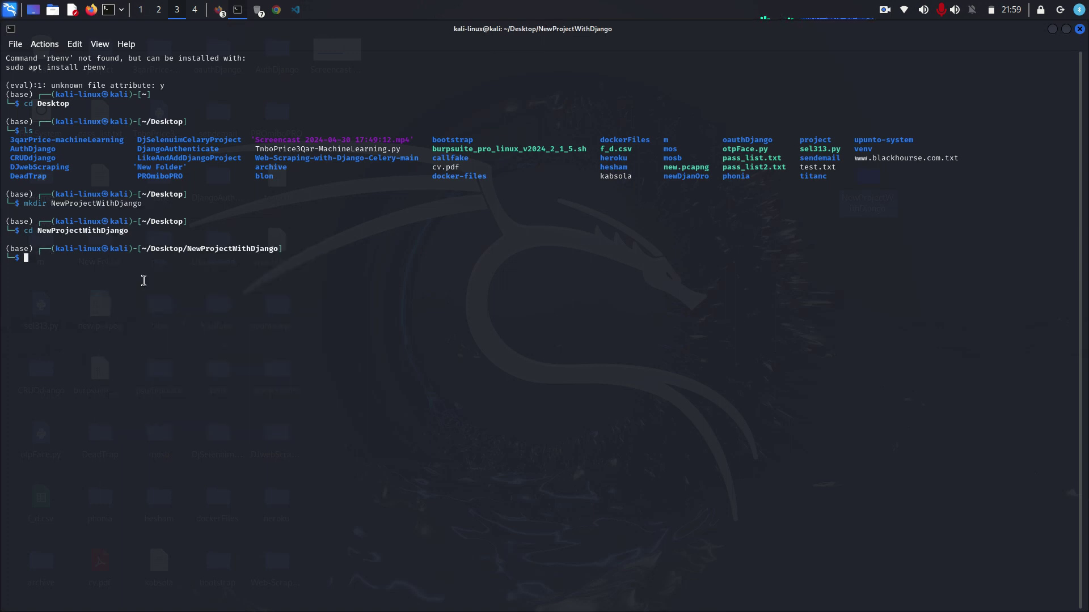
- Confirm NewProjectWithDjango is empty with ls and in Thunar (0 items), then return to the terminal
text(ls)
key(Return)
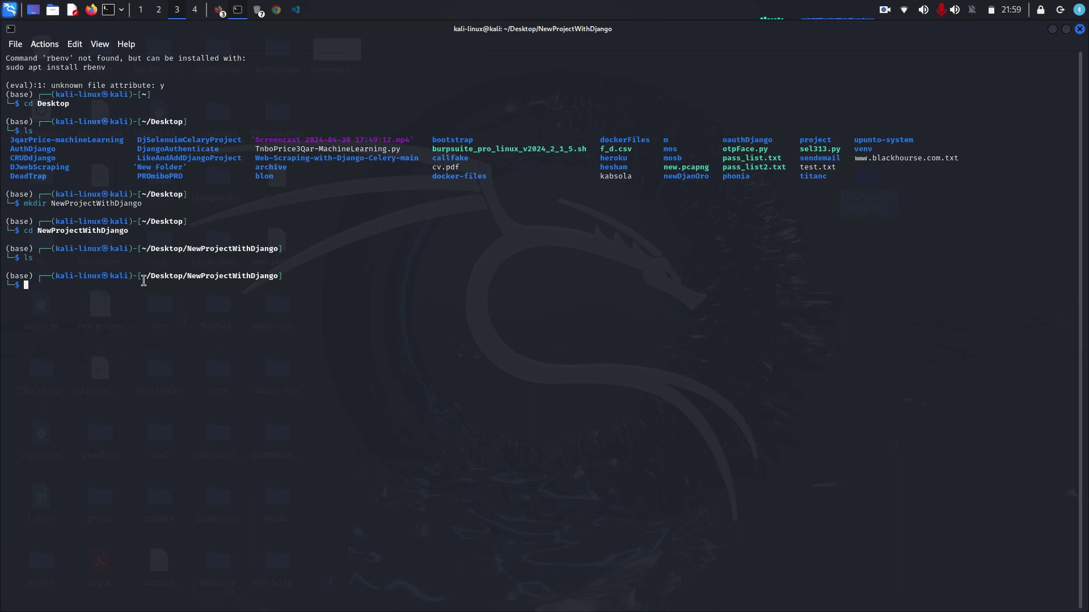
click(1052, 29)
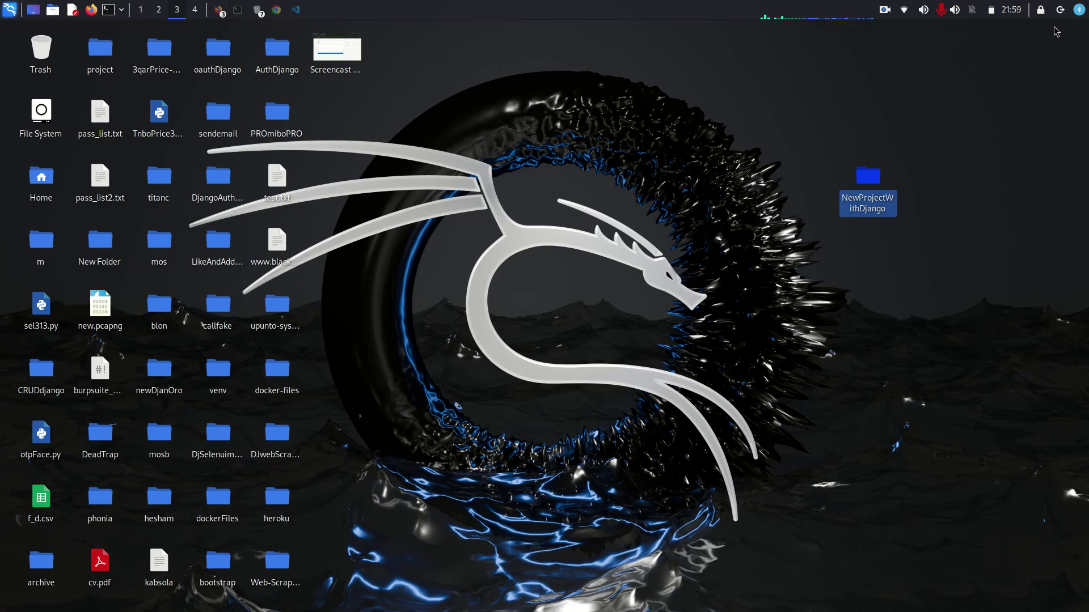
double_click(868, 179)
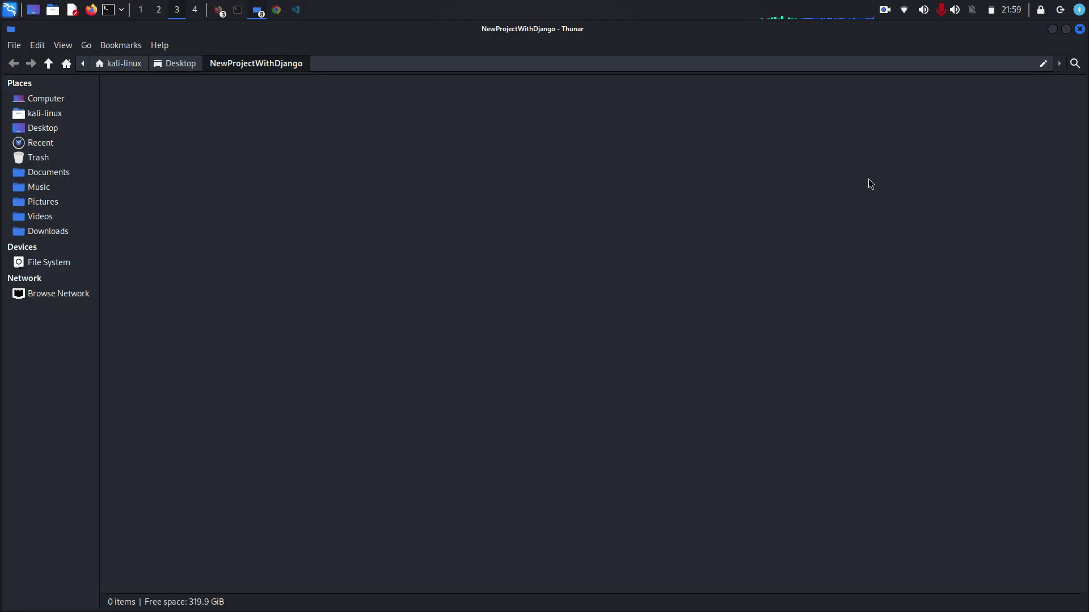
click(241, 14)
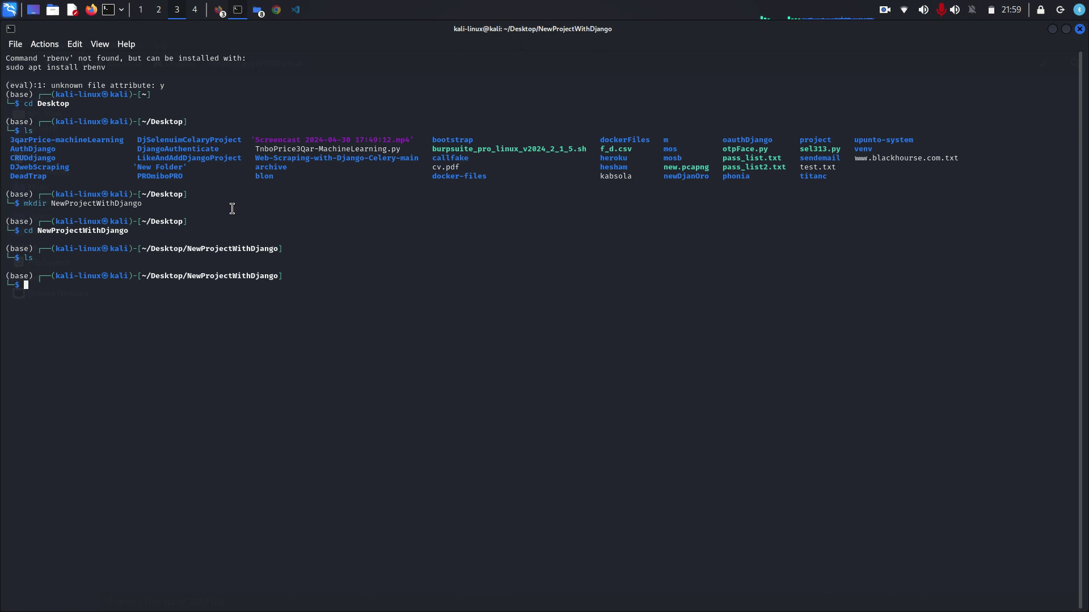
- Create a virtual environment named venv with the virtualenv venv command
text(vir0)
key(BackSpace)
key(Right)
key(Return)
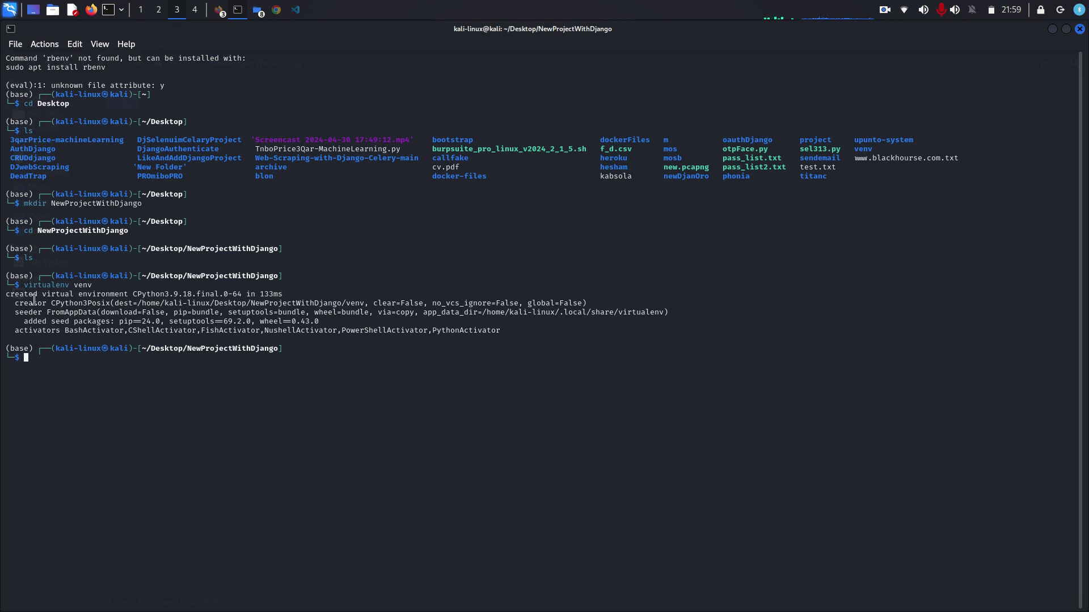
drag(76, 283, 95, 282)
click(123, 284)
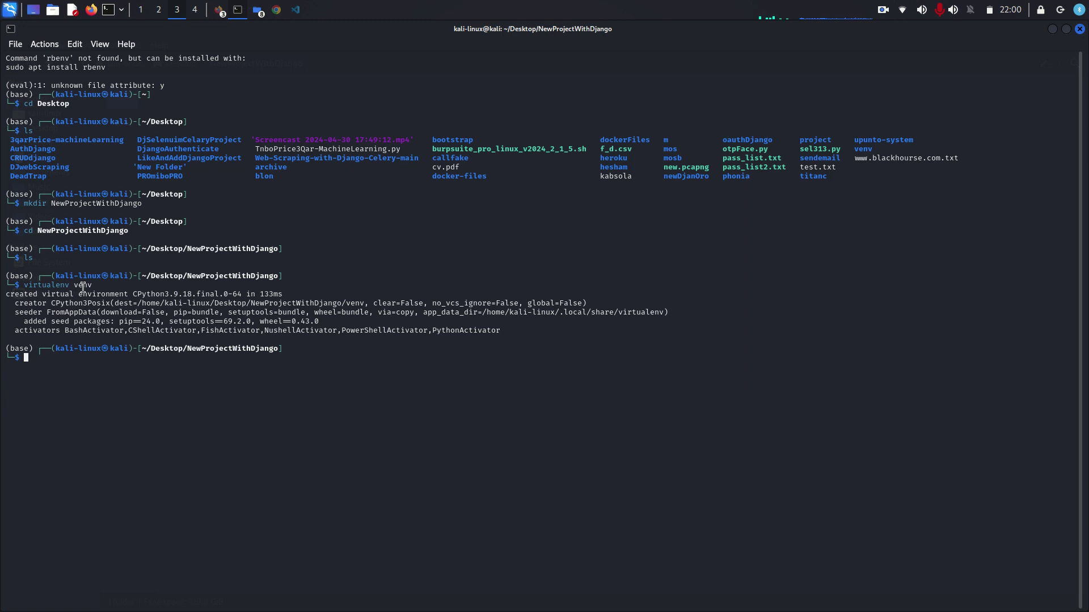
drag(74, 287, 96, 287)
click(80, 290)
drag(70, 286, 96, 289)
triple_click(92, 290)
click(141, 256)
- List the folder to confirm venv exists, then move into it with cd venv
text(ls)
key(Return)
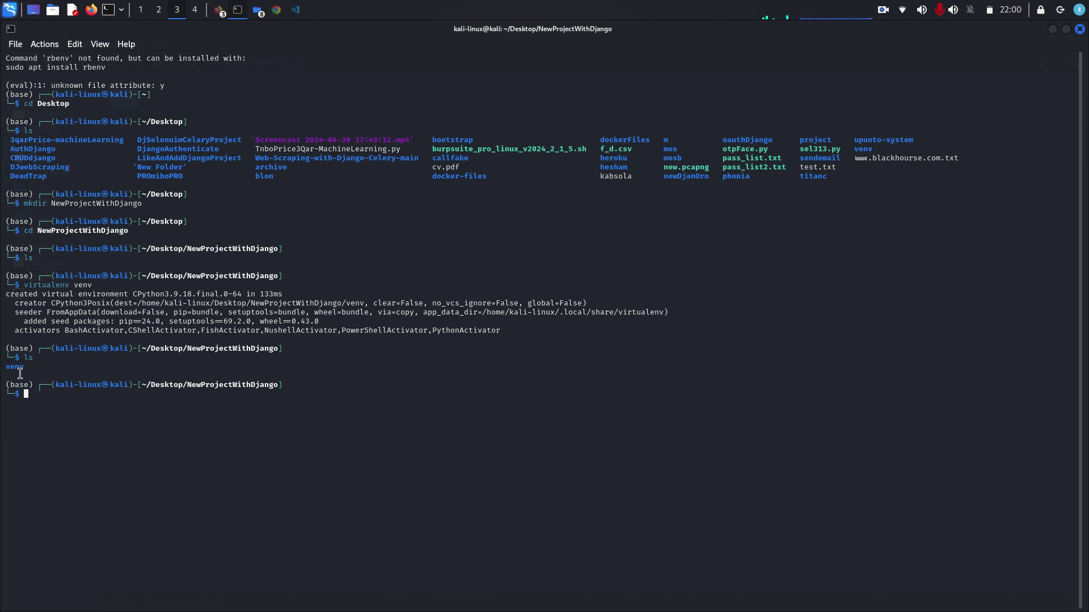
text(cd venv)
key(Return)
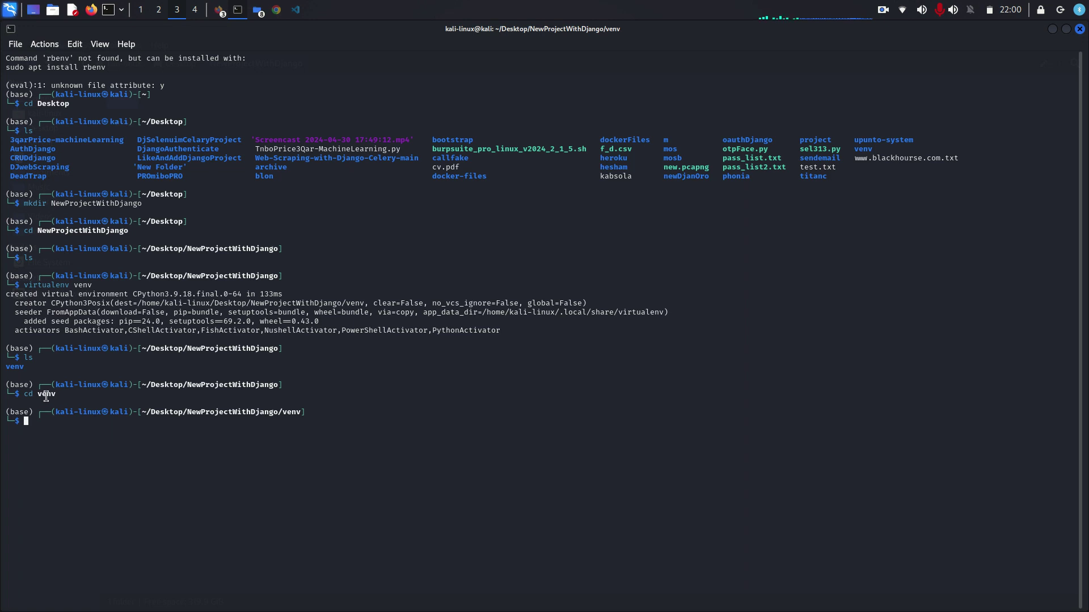
- List the venv folder, change into bin, and list its activate scripts and pip
text(ls)
key(Return)
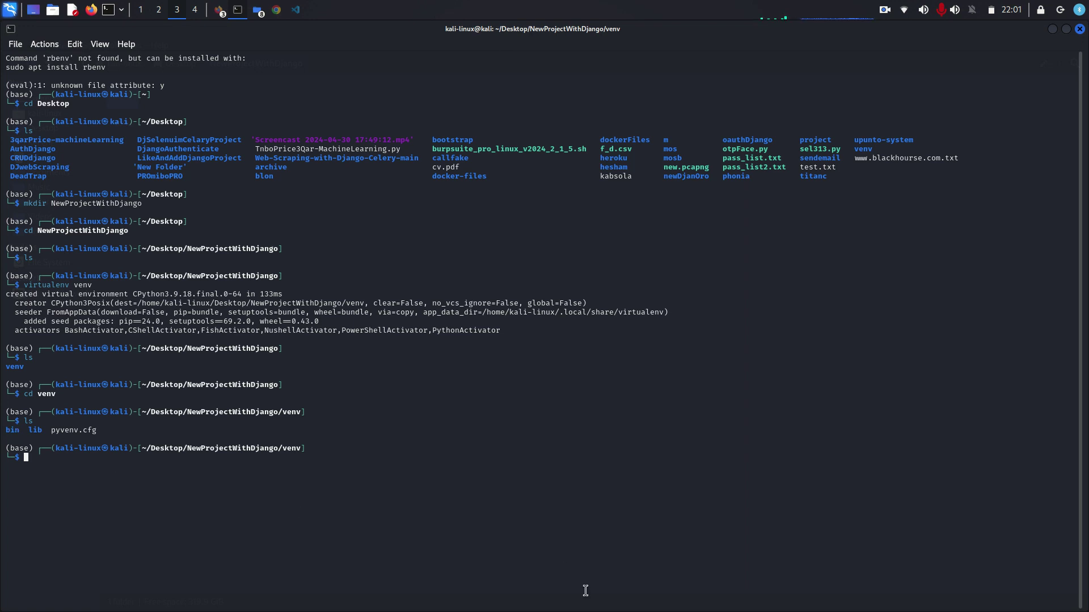
text(cd bin)
key(Return)
text(ls)
key(Return)
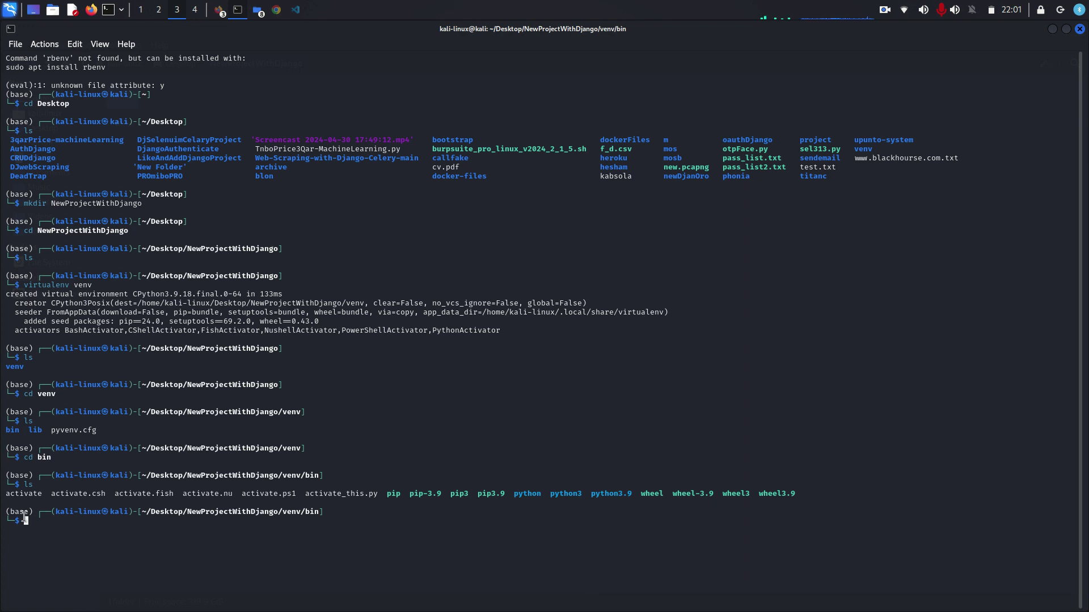
drag(42, 493, 5, 494)
click(72, 536)
- Enlarge the terminal font two steps and clear the screen
key(ctrl+plus)
key(ctrl+plus)
key(ctrl+plus)
key(ctrl+plus)
key(ctrl+plus)
key(ctrl+plus)
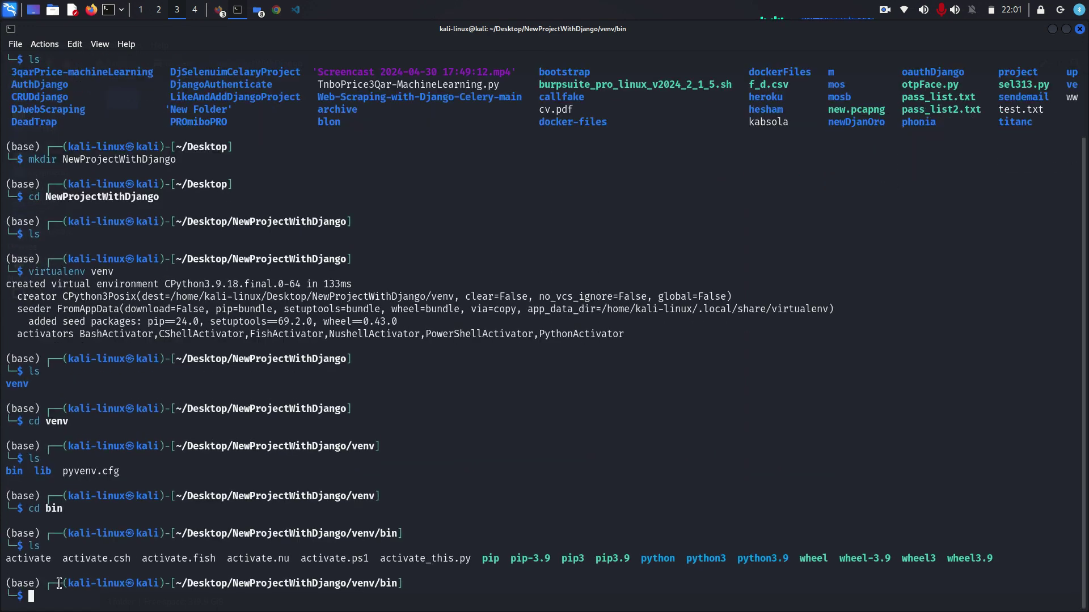
key(ctrl+plus)
key(ctrl+plus)
key(ctrl+plus)
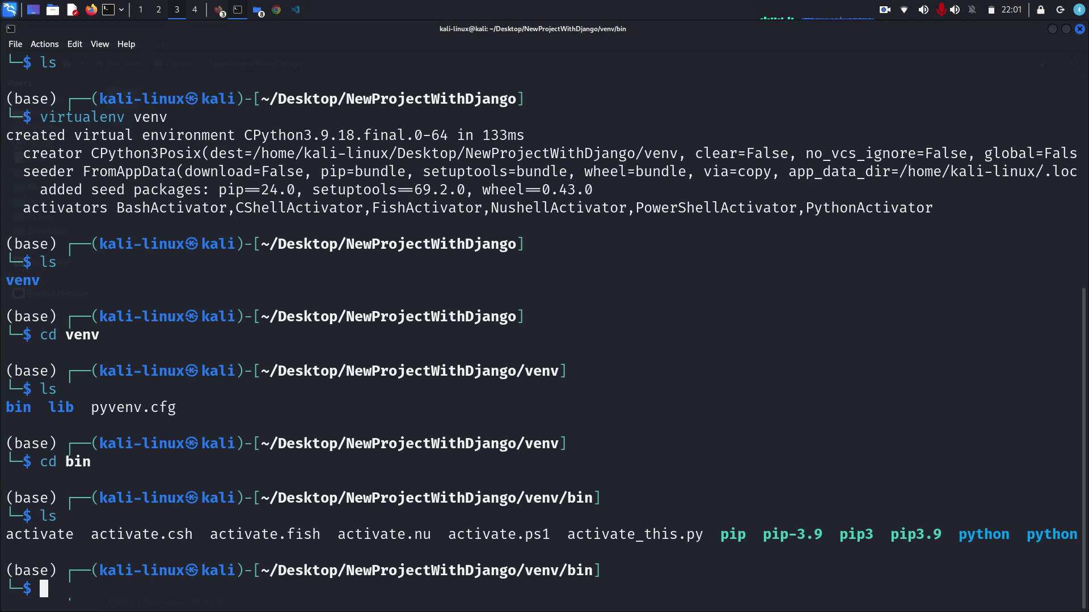
text(clear)
key(Return)
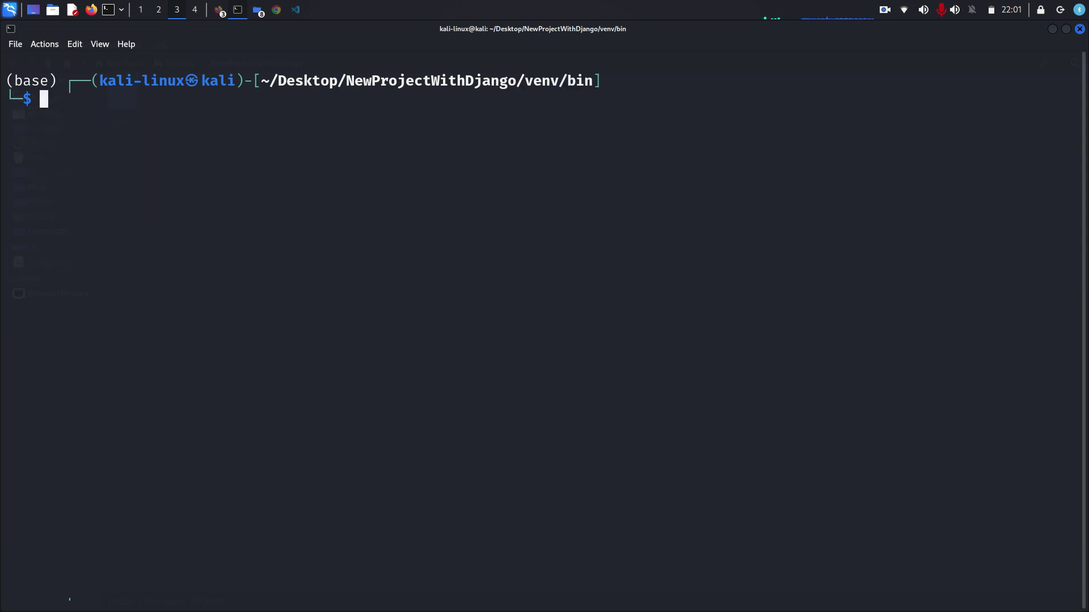
- List the bin folder again, highlight the activate script, and enlarge the terminal text
text(ls)
key(Return)
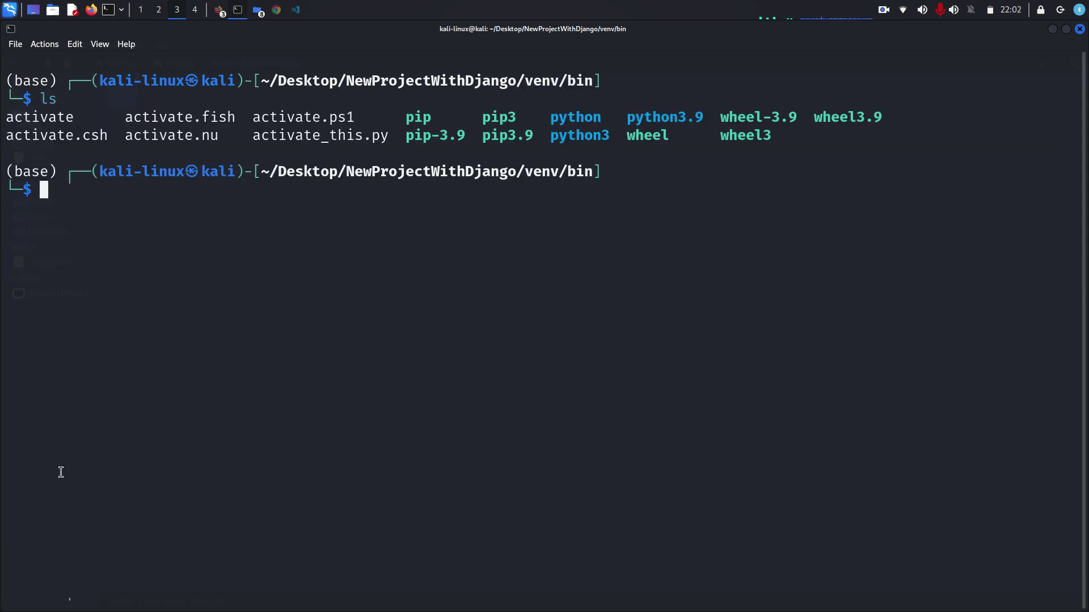
drag(85, 114, 3, 122)
key(ctrl+plus)
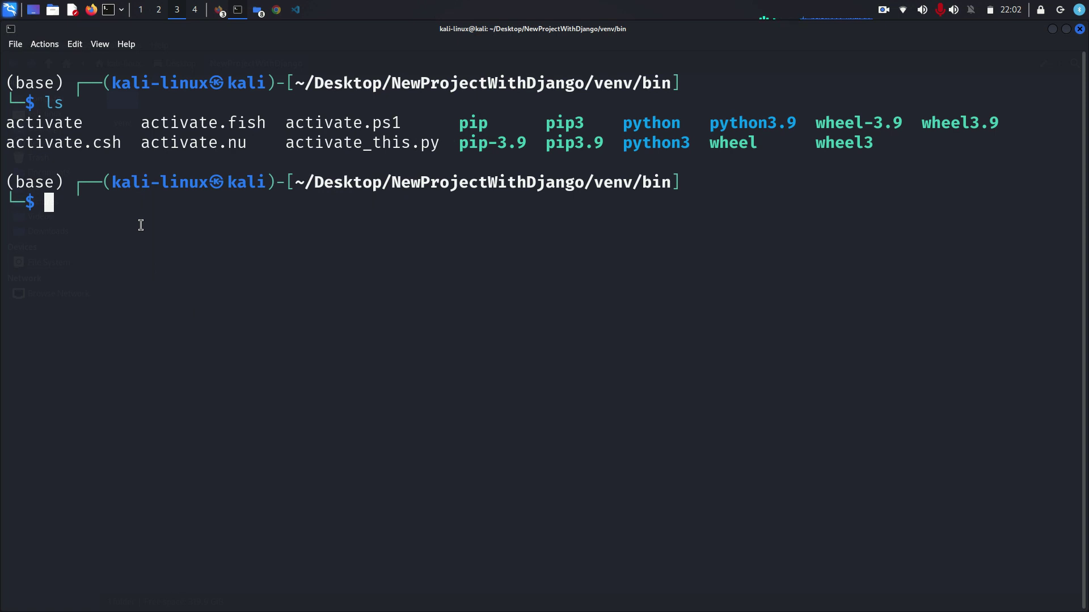
- Run source activate in the bin folder so the prompt shows (venv)
text(sour)
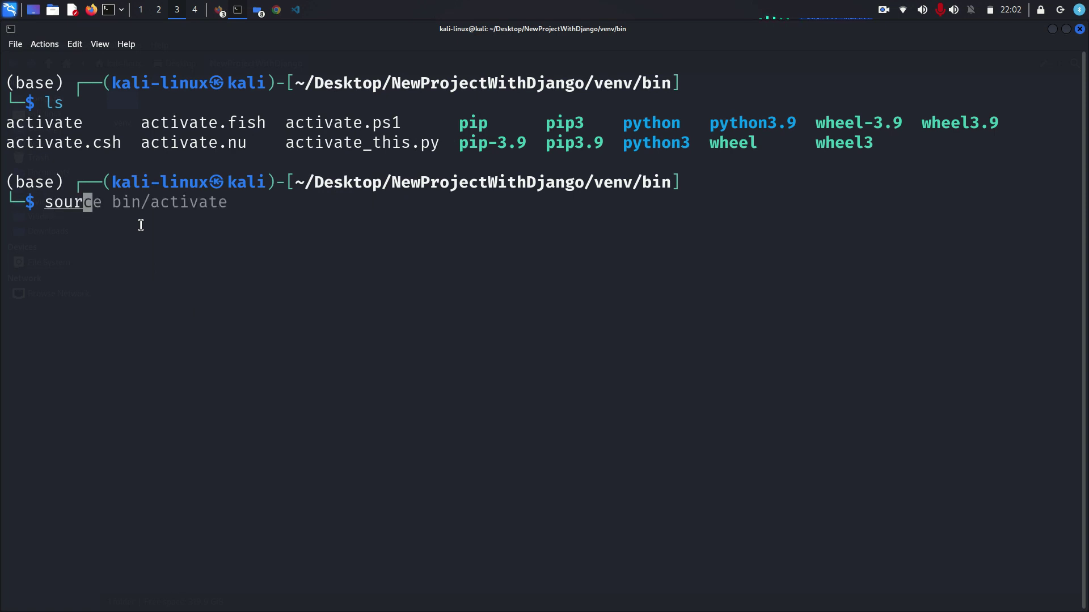
key(Right)
key(Left)
key(Left)
key(Left)
key(Left)
key(Left)
key(Left)
key(Left)
key(Left)
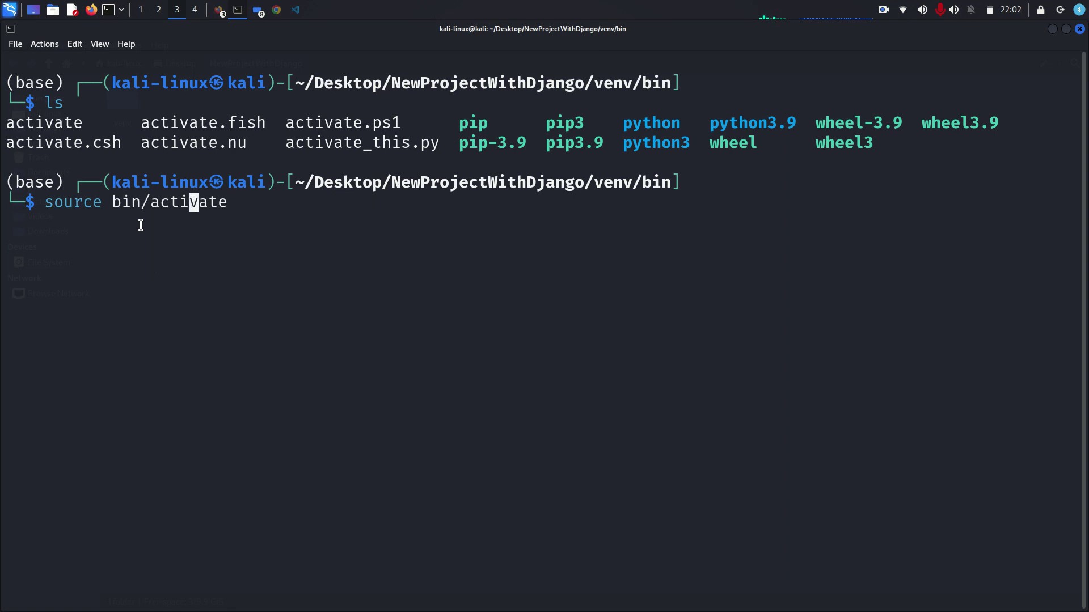
key(BackSpace)
key(BackSpace)
key(BackSpace)
key(BackSpace)
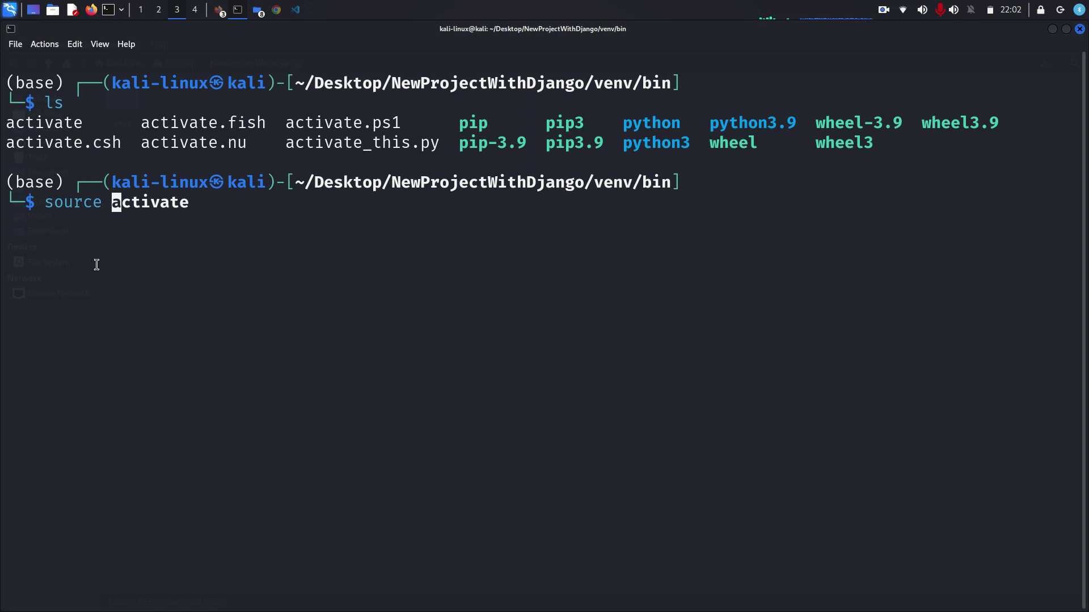
key(Right)
key(Return)
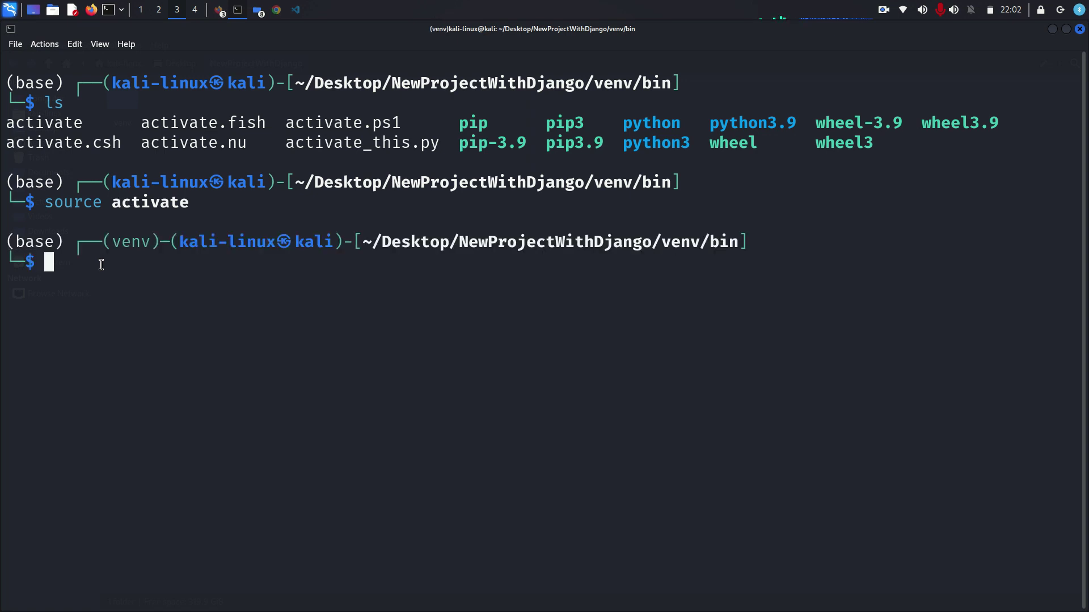
drag(151, 243, 110, 243)
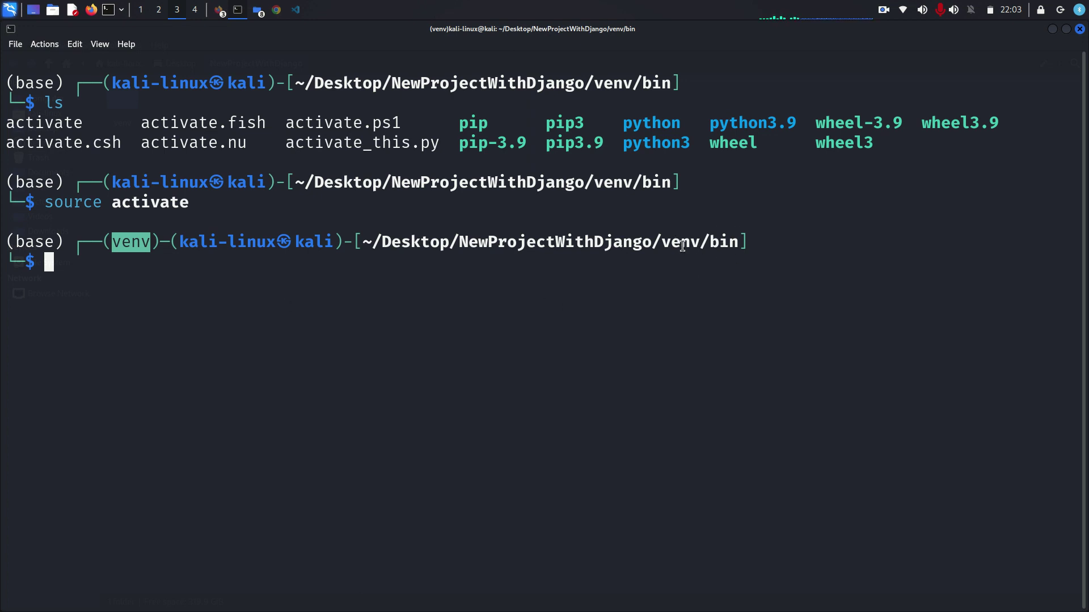
text(cd ..)
key(Return)
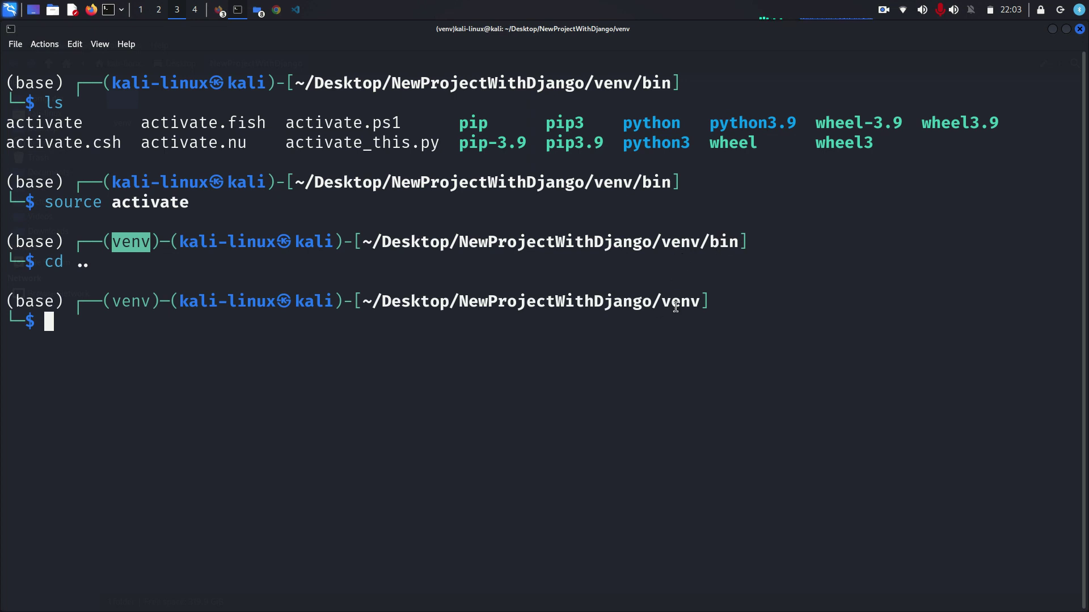
text(ls)
key(Return)
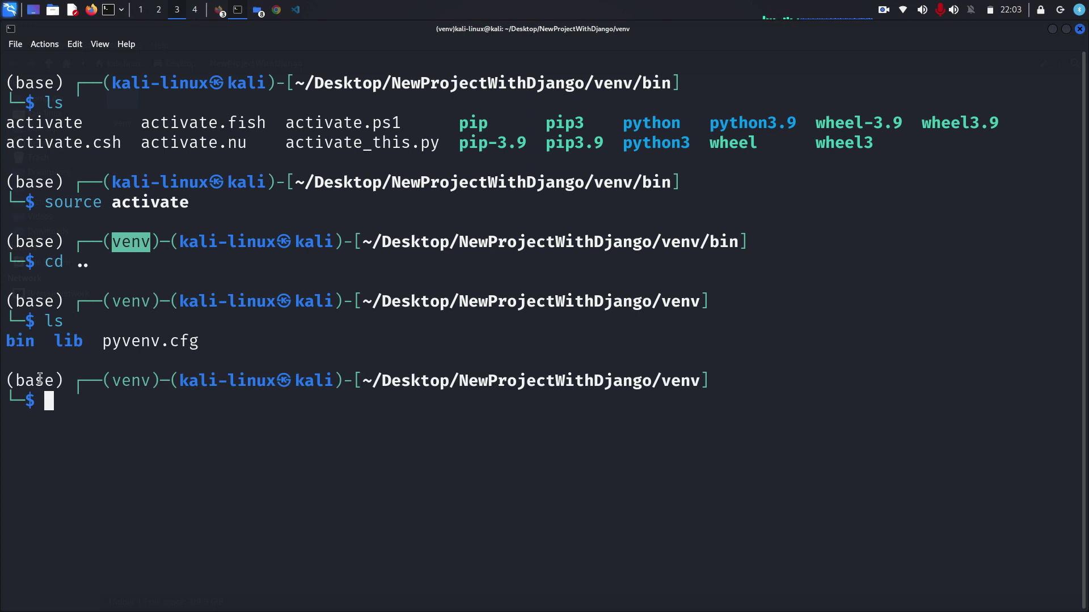
text(source )
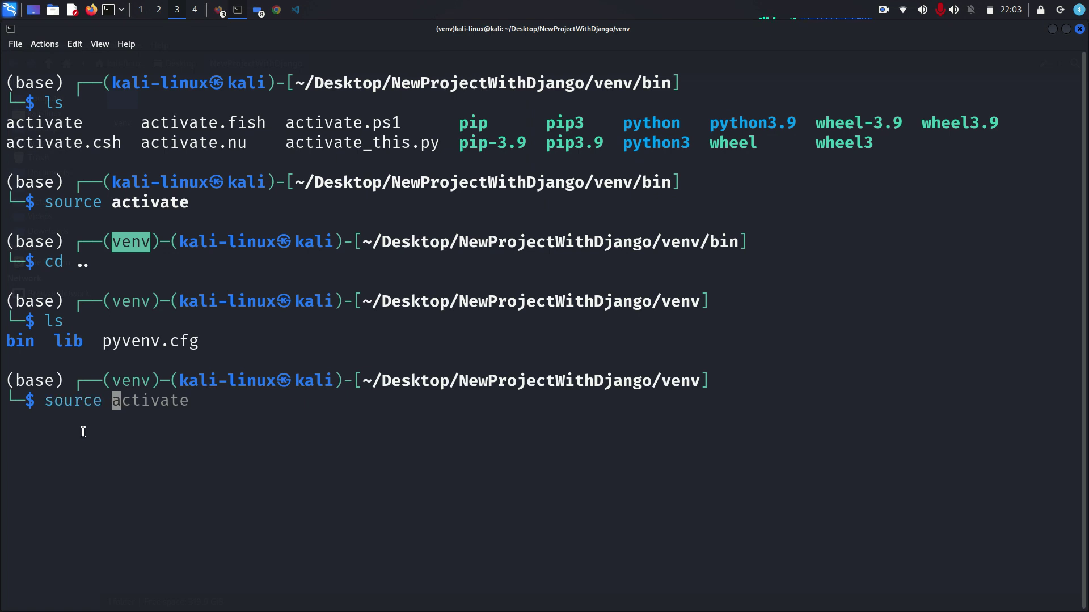
text(bin/)
key(Right)
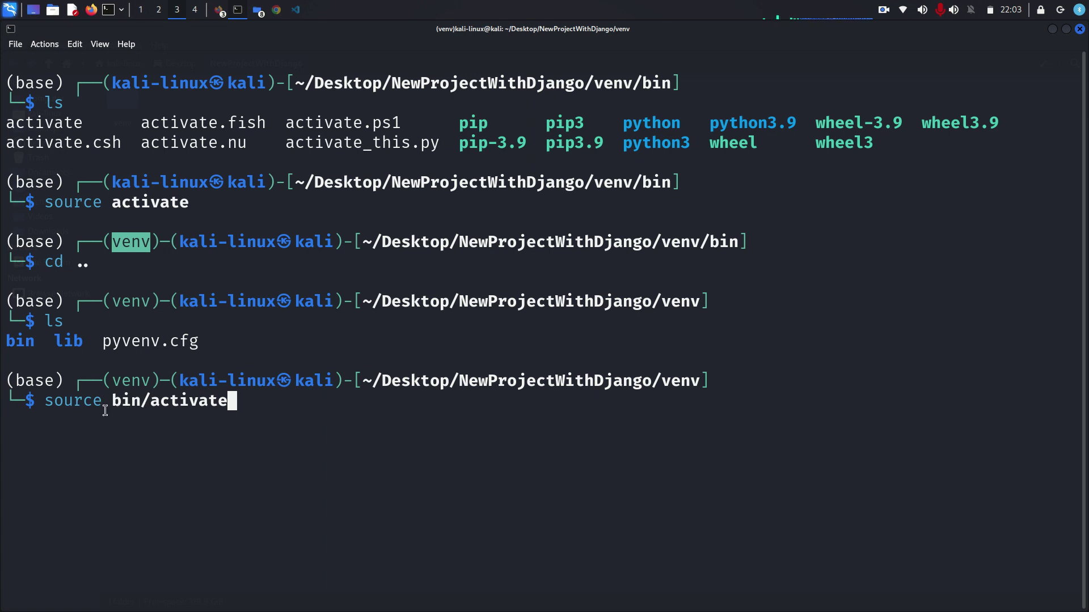
key(BackSpace)
key(BackSpace)
key(BackSpace)
key(BackSpace)
key(BackSpace)
key(BackSpace)
key(BackSpace)
key(BackSpace)
key(BackSpace)
key(BackSpace)
key(BackSpace)
key(BackSpace)
key(BackSpace)
key(BackSpace)
key(BackSpace)
key(BackSpace)
key(BackSpace)
key(BackSpace)
key(BackSpace)
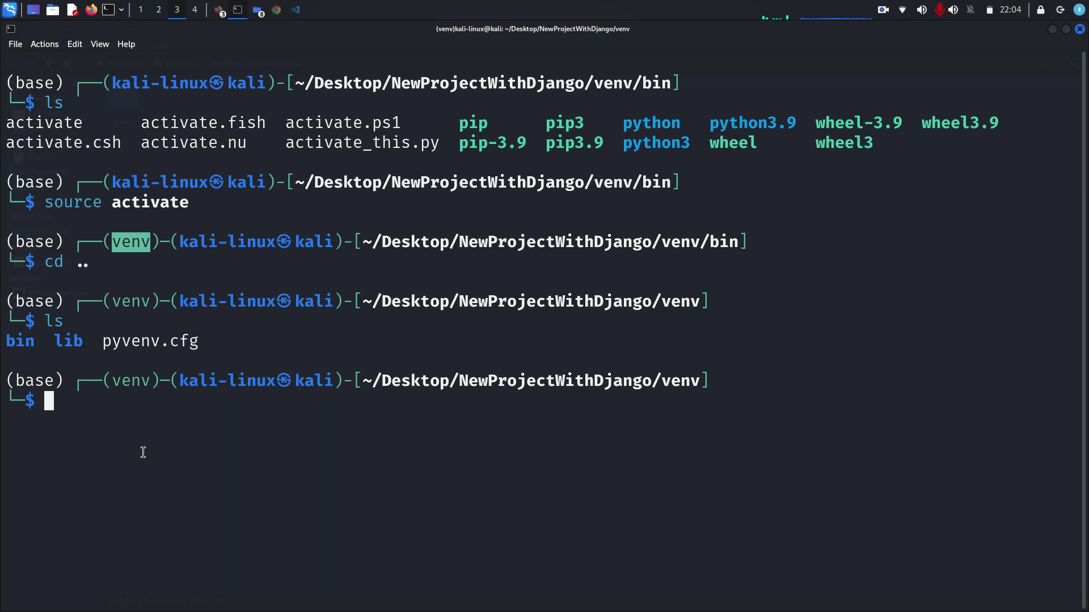
- Run pip install django in the active venv, dropping the -bootstrap5 suggestion
text(pip ins)
key(BackSpace)
key(BackSpace)
key(BackSpace)
key(BackSpace)
key(BackSpace)
key(BackSpace)
key(BackSpace)
key(BackSpace)
key(BackSpace)
key(BackSpace)
key(BackSpace)
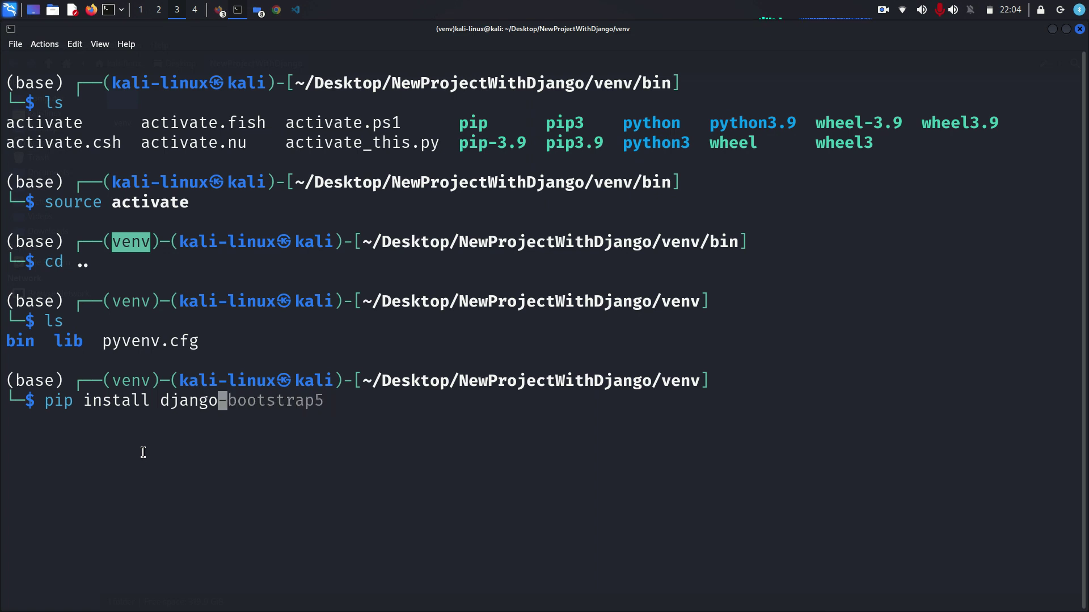
key(Return)
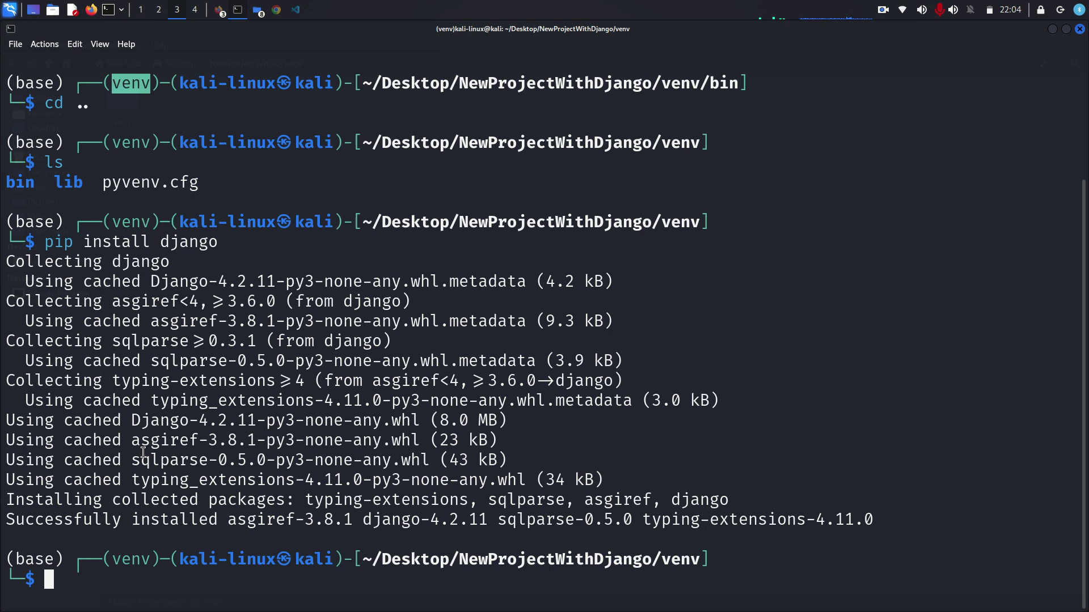
- Run django-admin startproject project . to create manage.py and the project package
text(d)
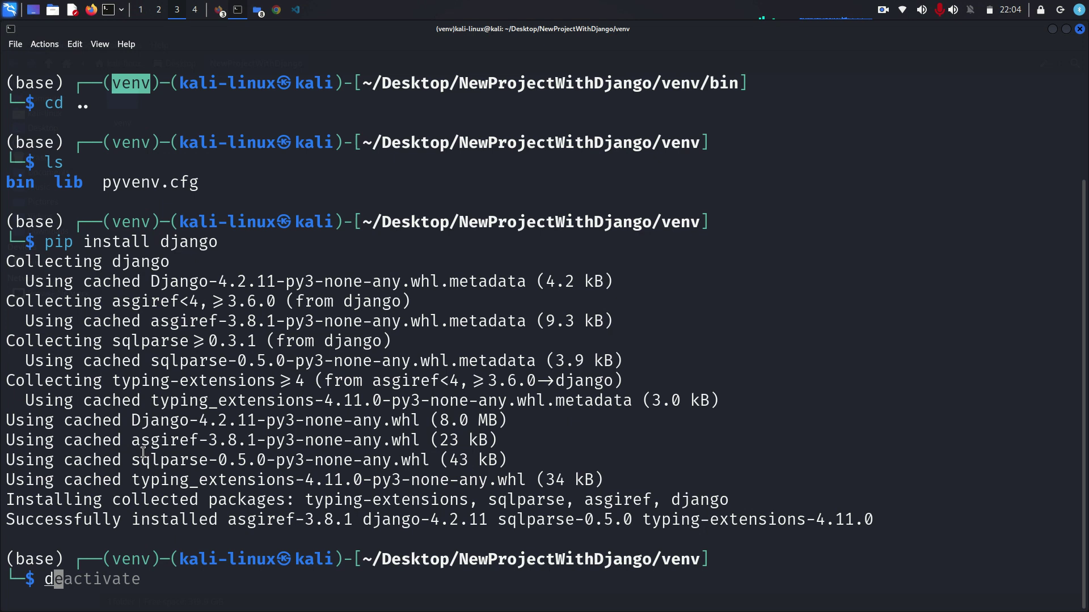
text(j)
key(Right)
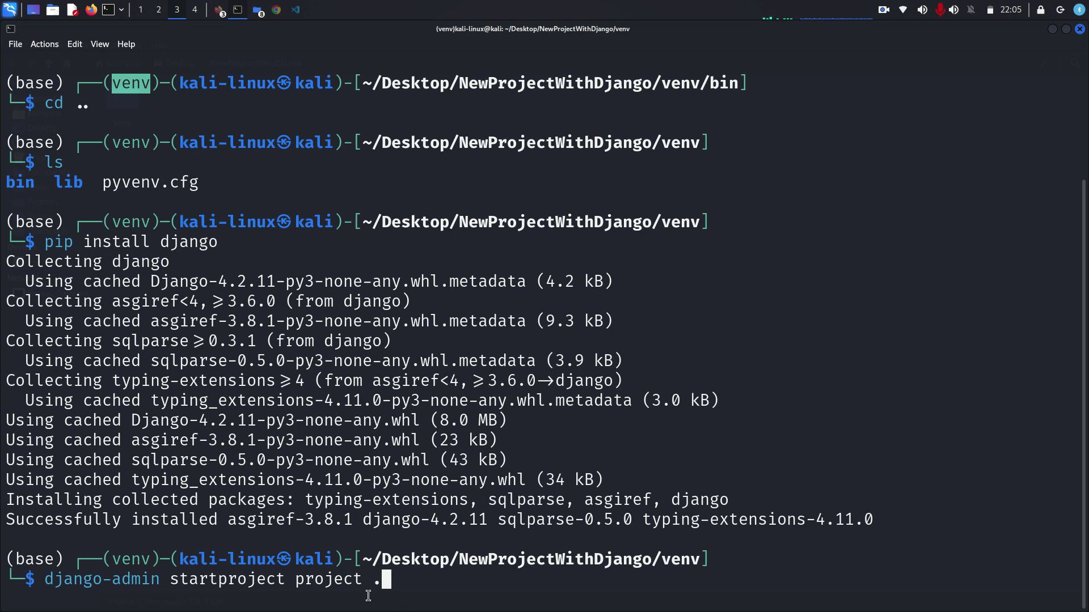
key(Return)
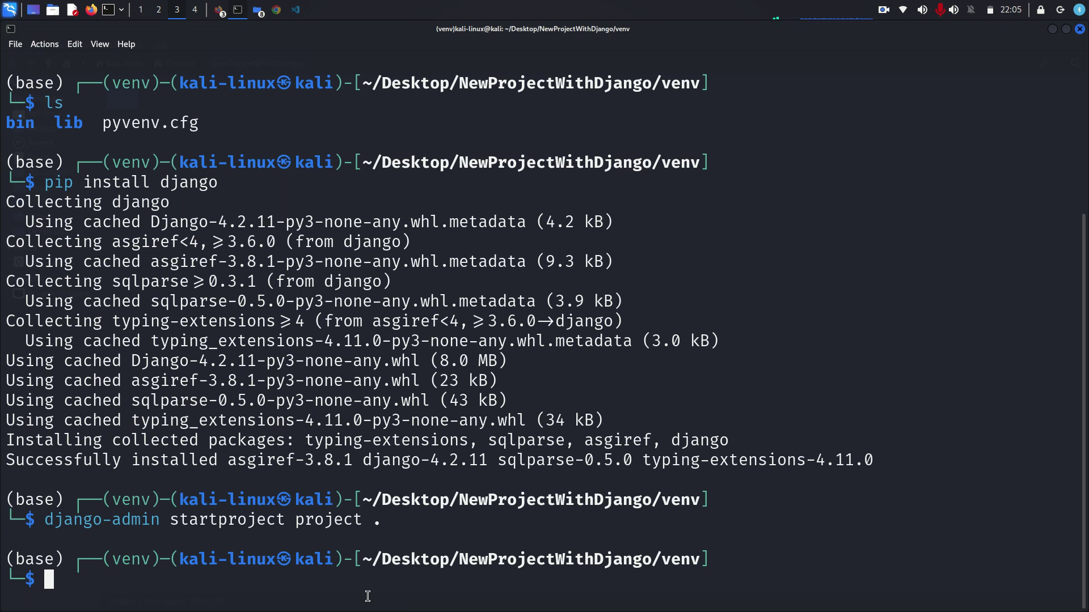
- List the venv folder, cd into project, and list its Python files
text(ls)
key(Return)
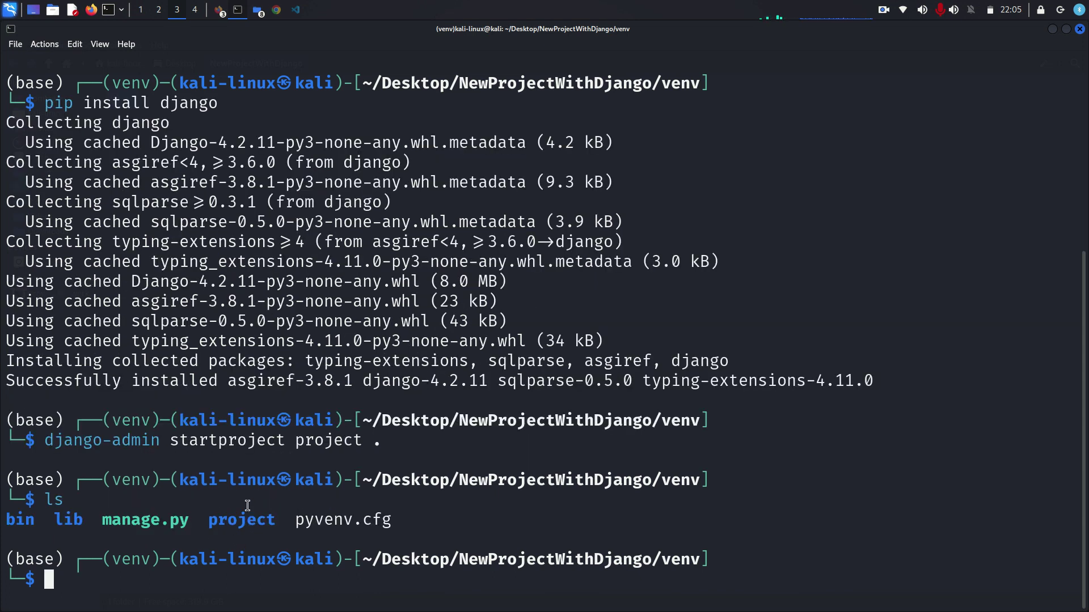
text(cd project)
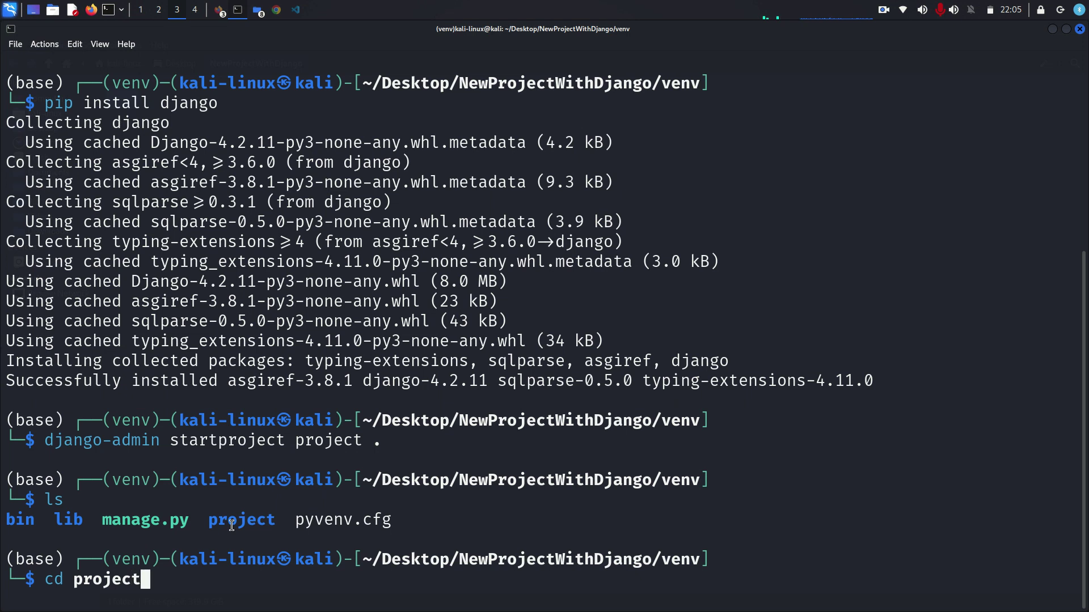
key(Return)
text(ls)
key(Return)
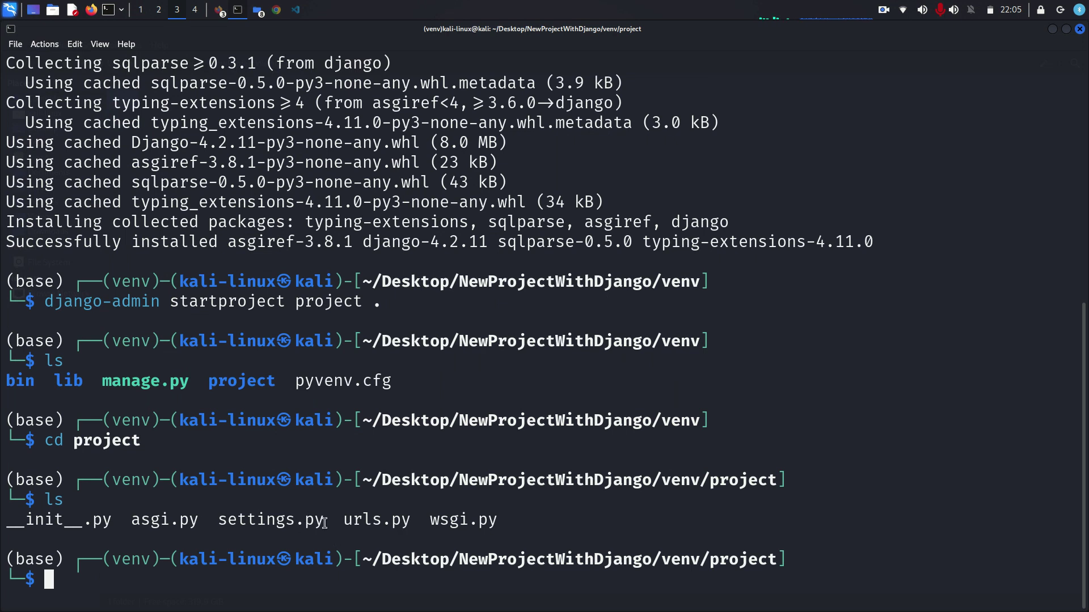
- Open the project folder in the code editor with code
drag(324, 522, 222, 520)
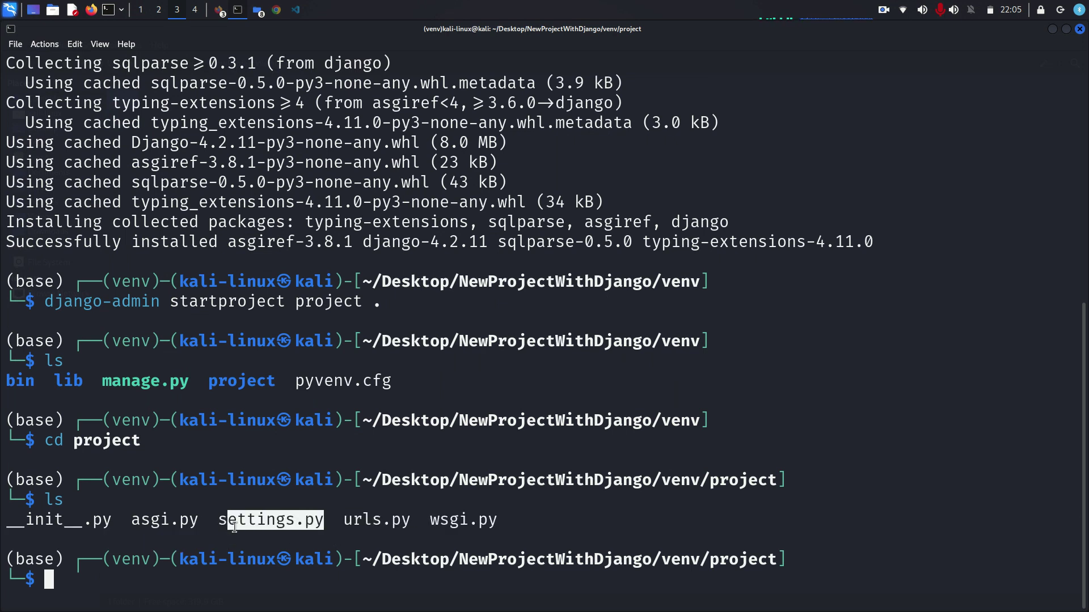
click(240, 536)
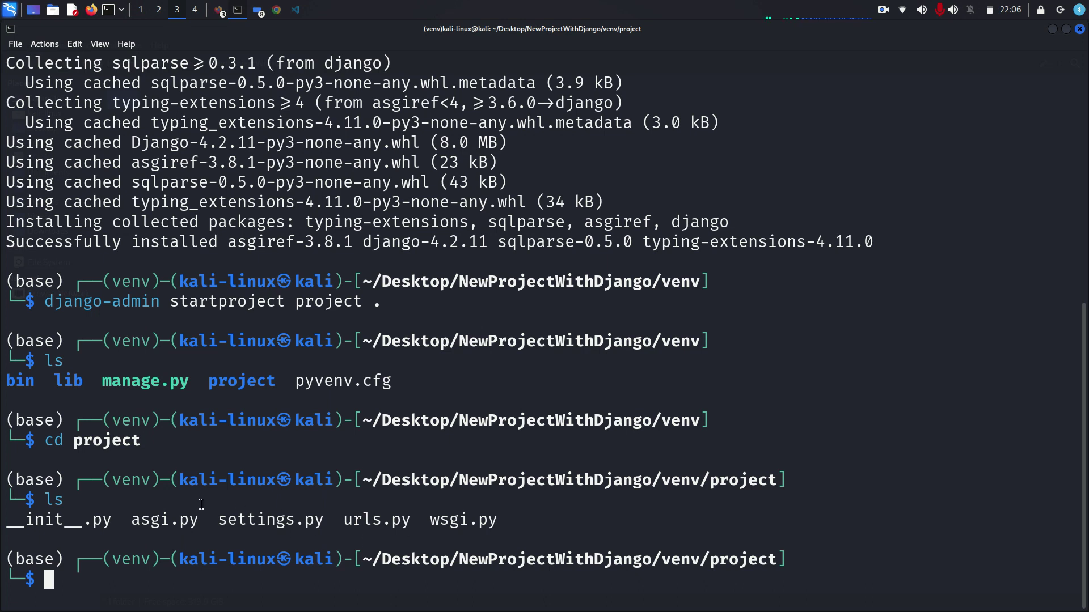
text(cod)
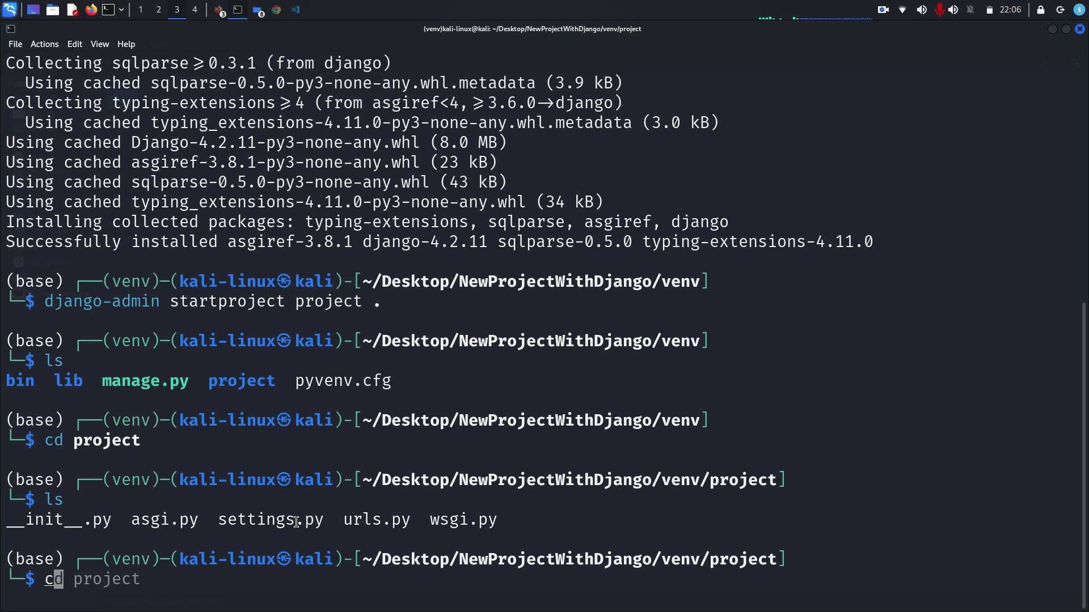
text(e .)
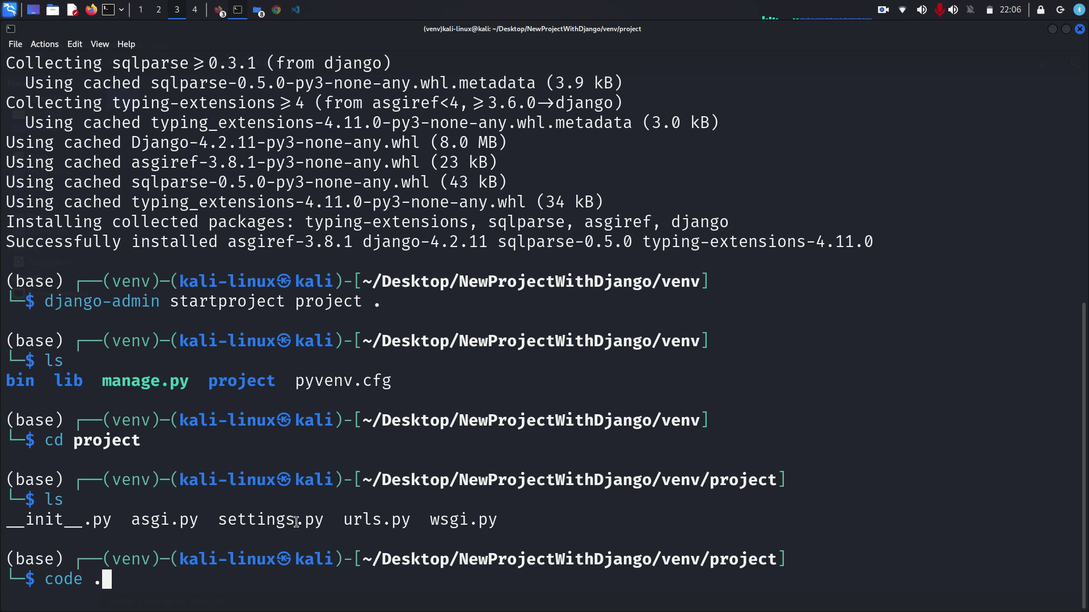
key(Return)
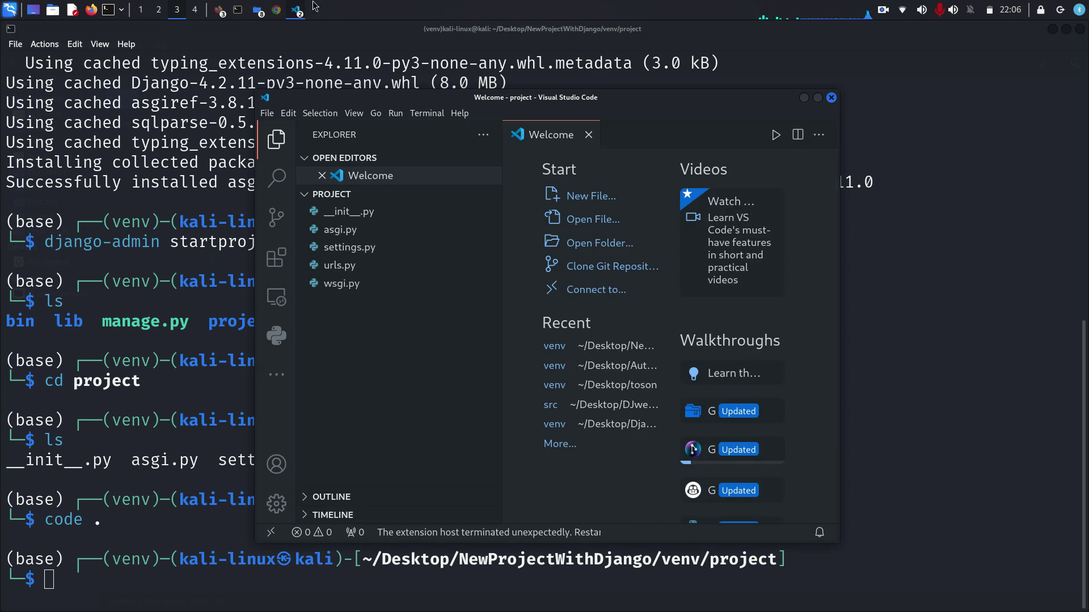
- Close the old venv editor window showing urls.py and maximize the project window
click(313, 29)
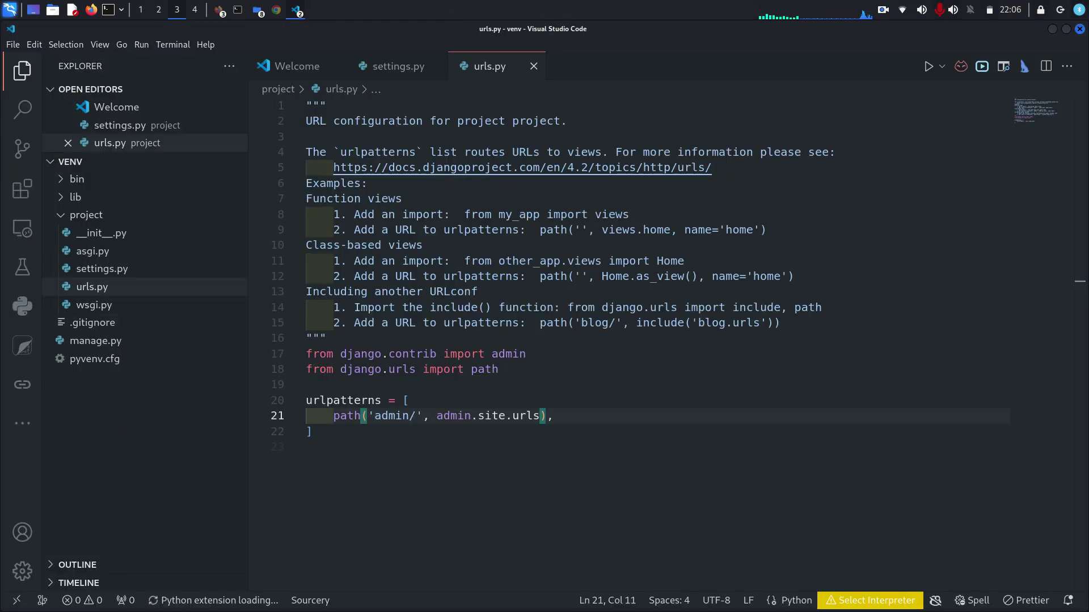
click(1080, 29)
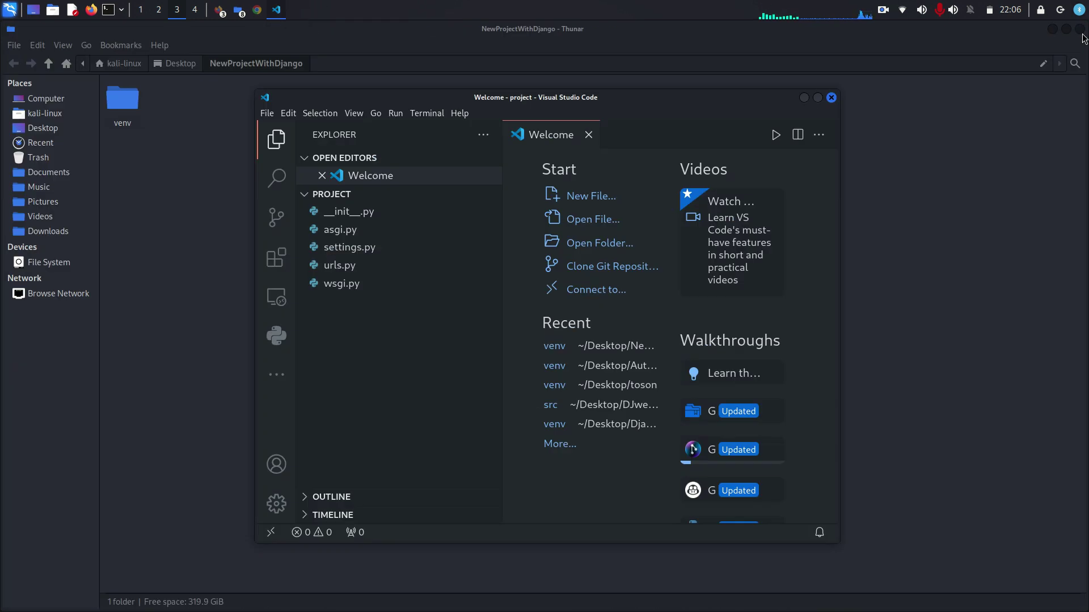
click(817, 98)
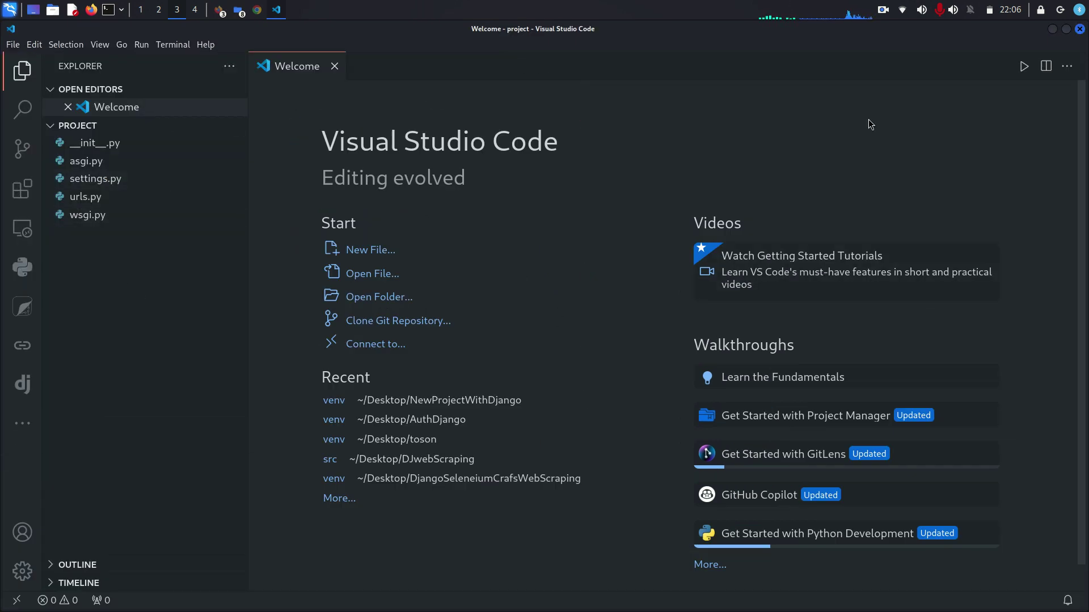
- Search 'visual studio code' in a new Chrome tab and open code.visualstudio.com
click(256, 10)
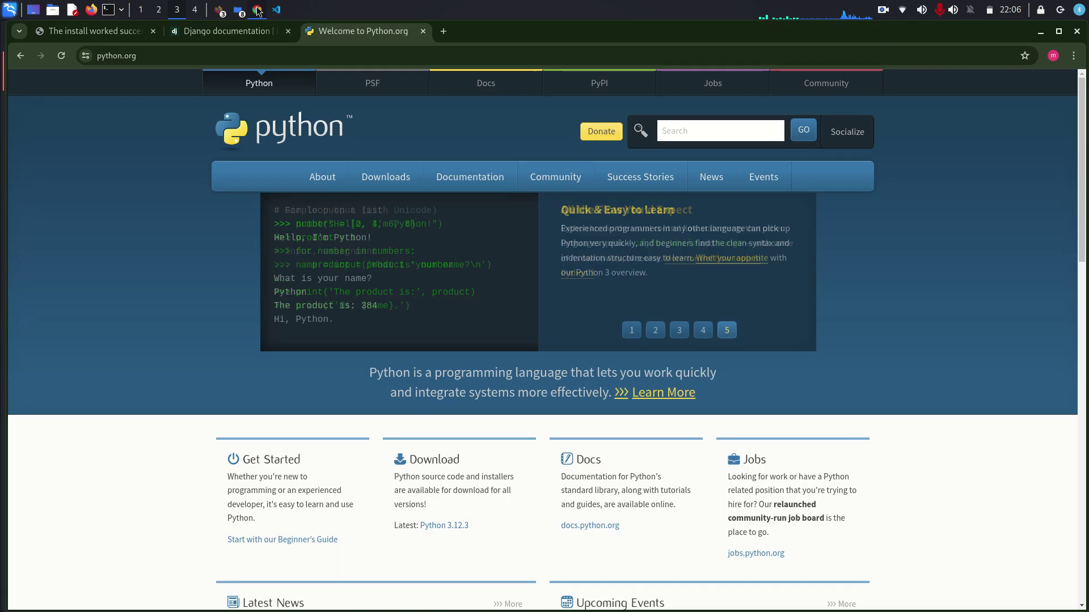
click(444, 32)
click(368, 55)
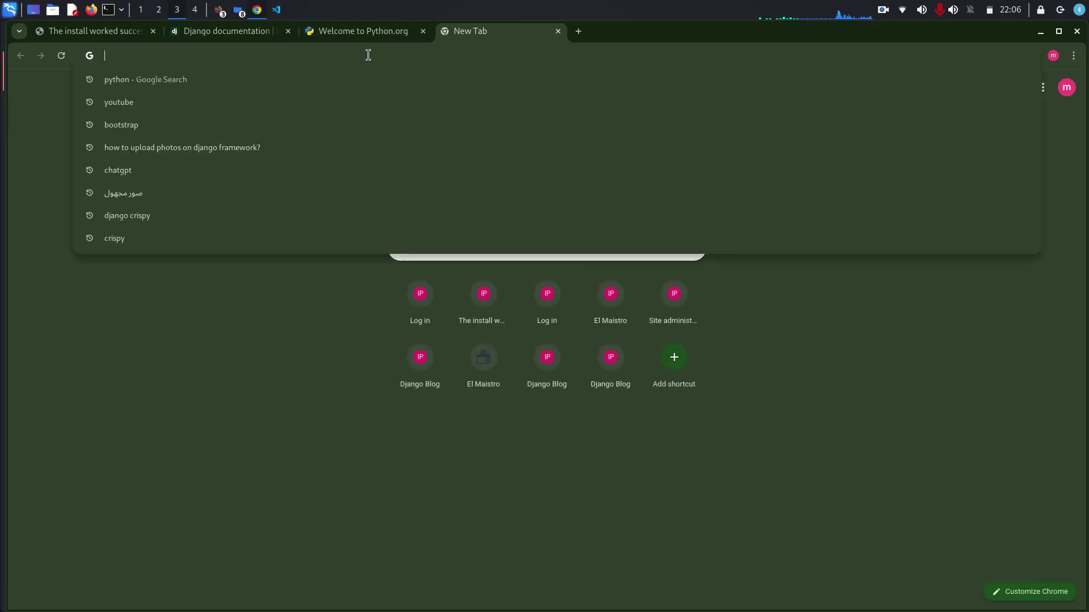
text(visu)
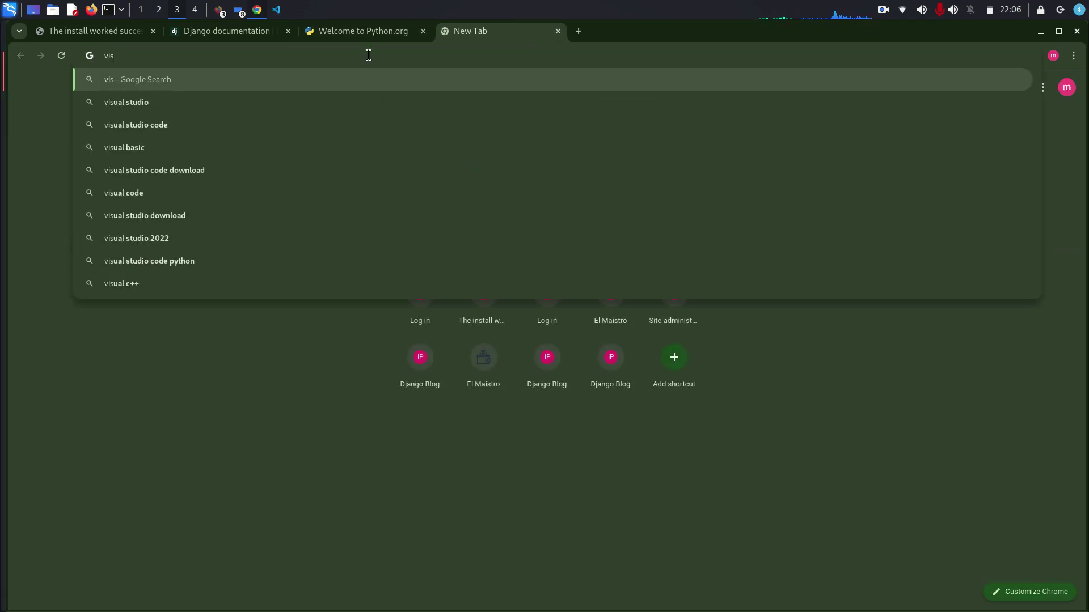
click(189, 119)
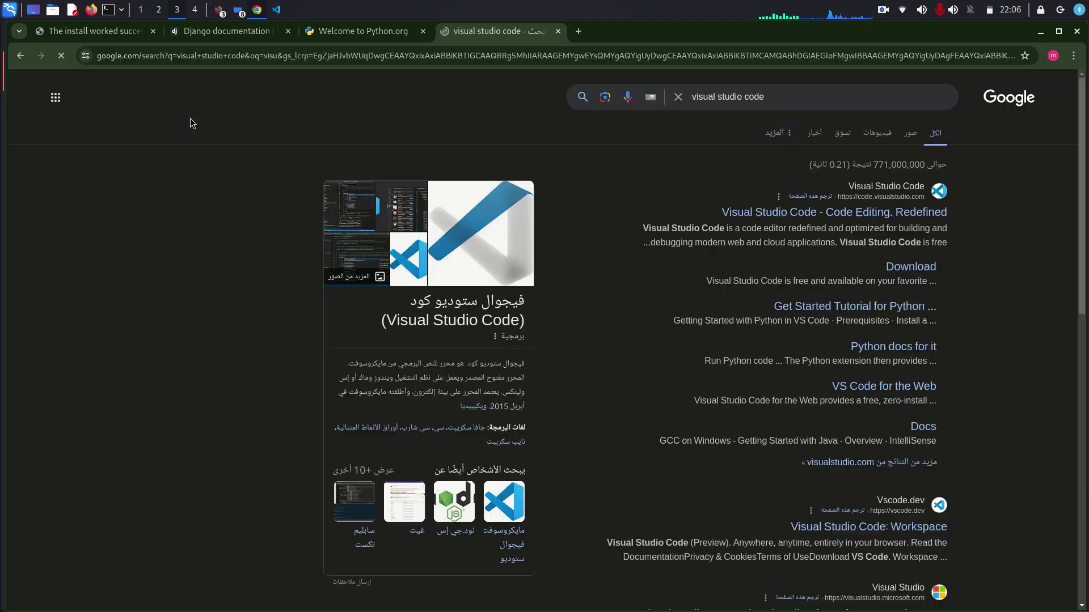
click(851, 218)
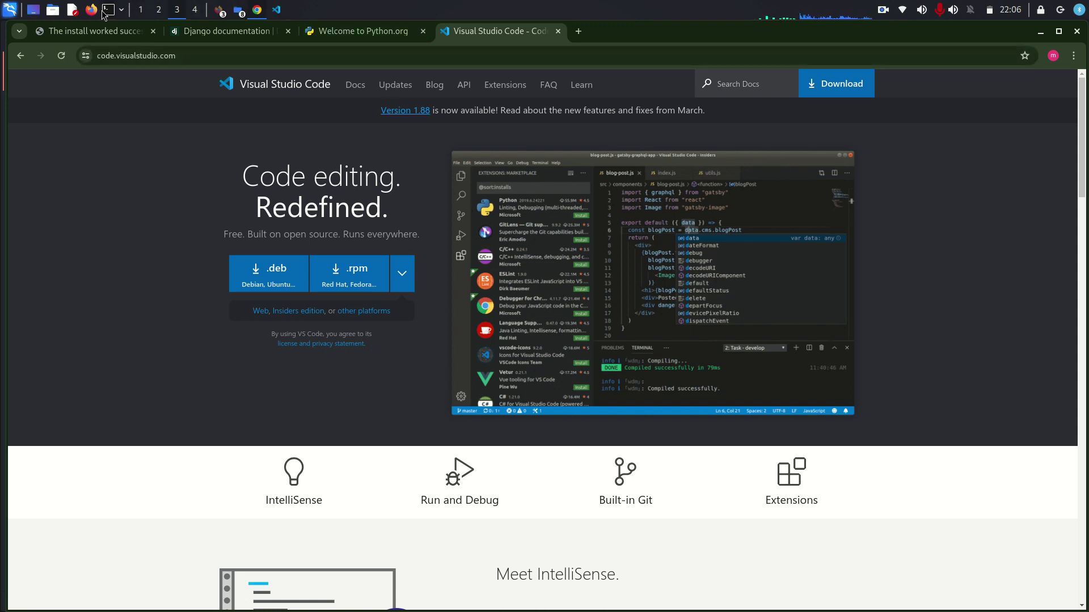
- Open asgi.py and settings.py, scroll through settings.py, then open urls.py
click(276, 10)
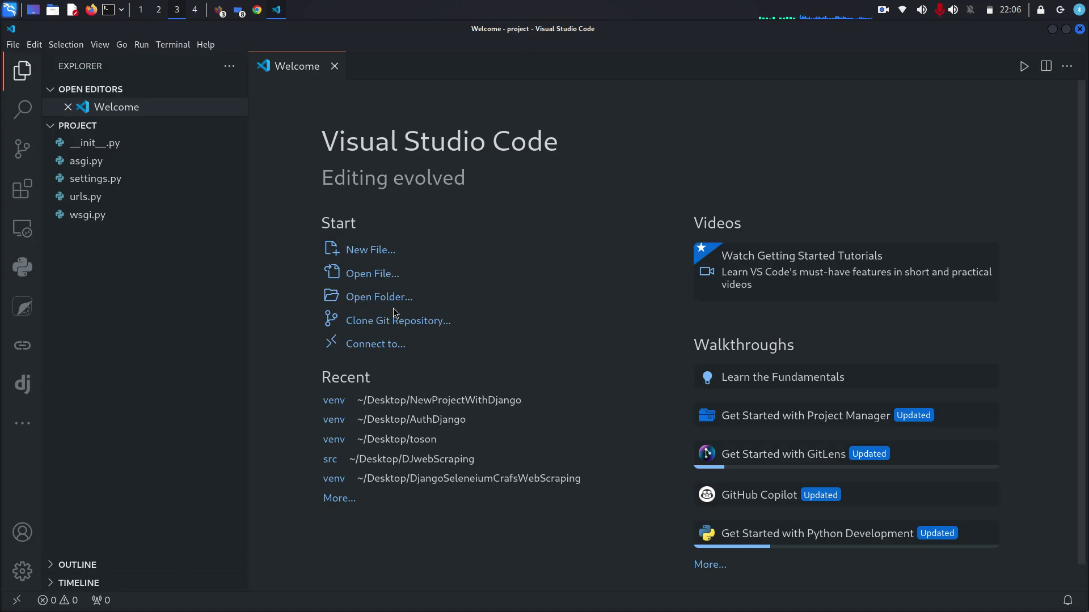
double_click(84, 179)
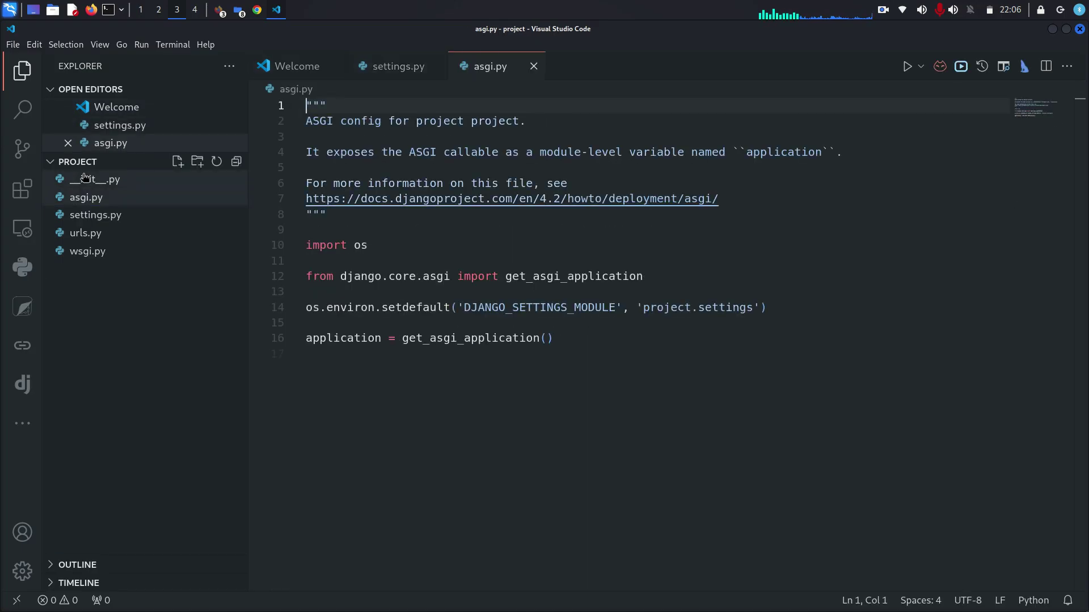
click(93, 214)
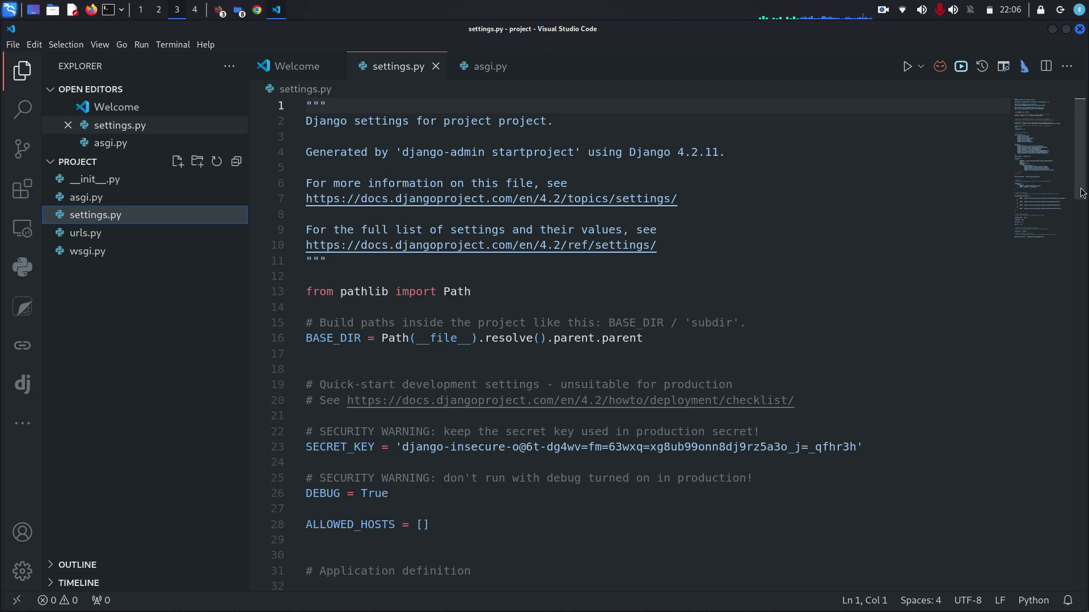
drag(1082, 196, 568, 223)
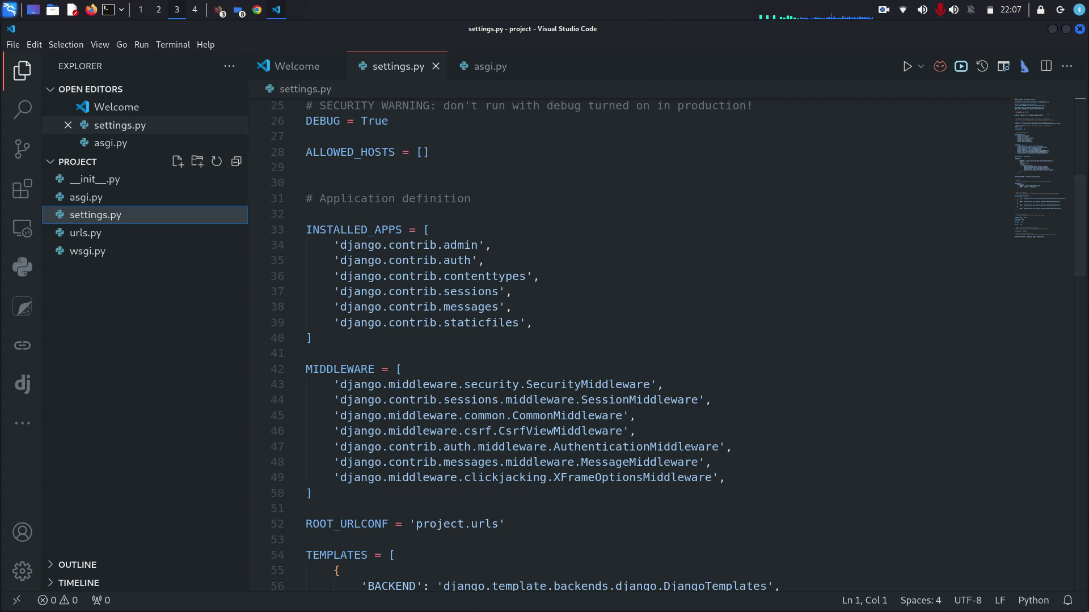
drag(1082, 259, 1084, 304)
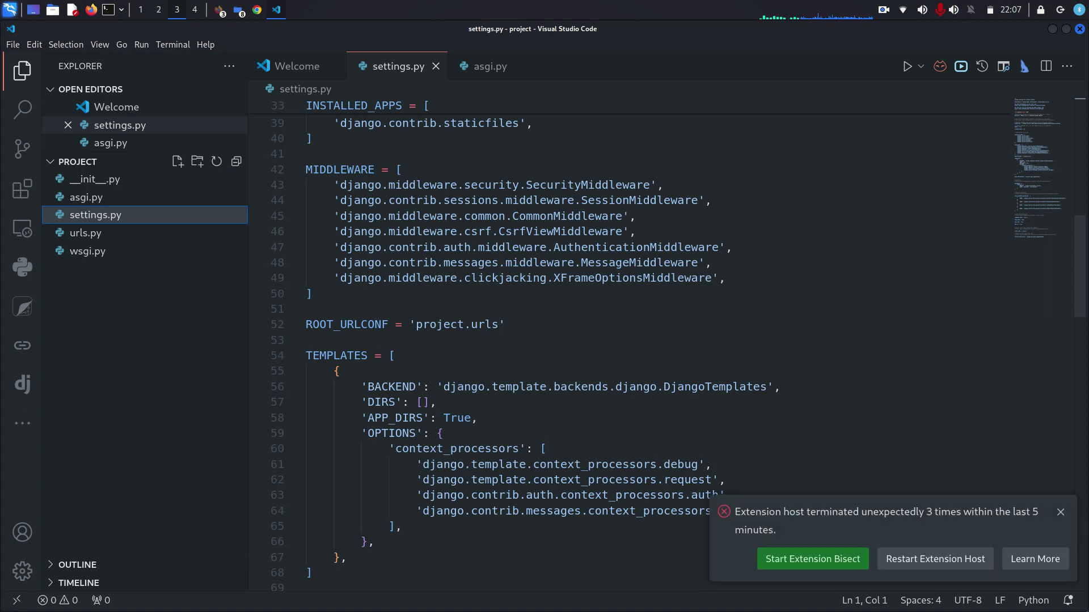
drag(1084, 251, 1082, 453)
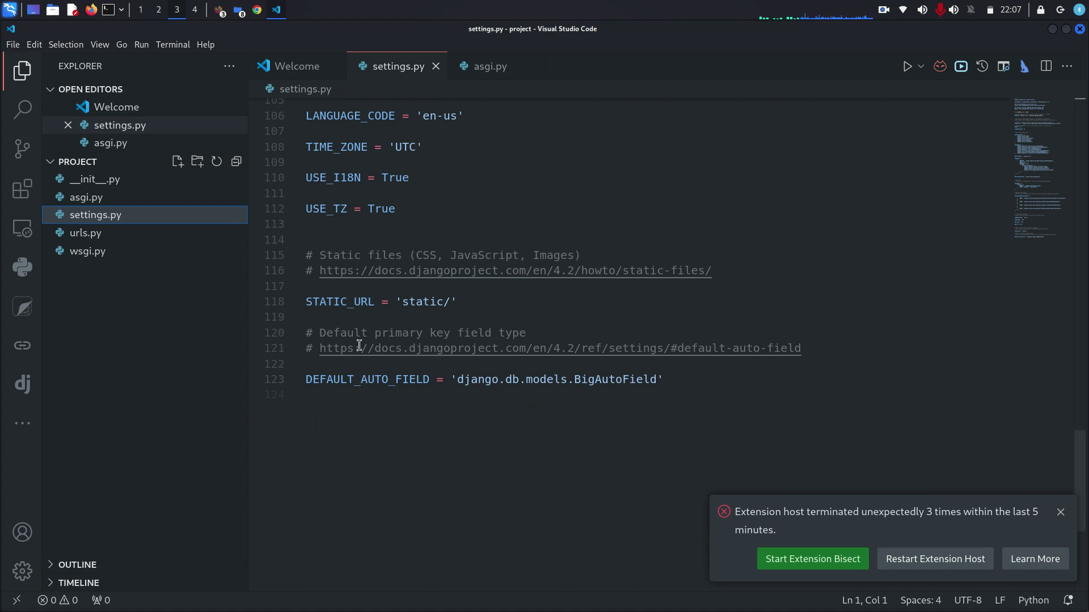
click(88, 233)
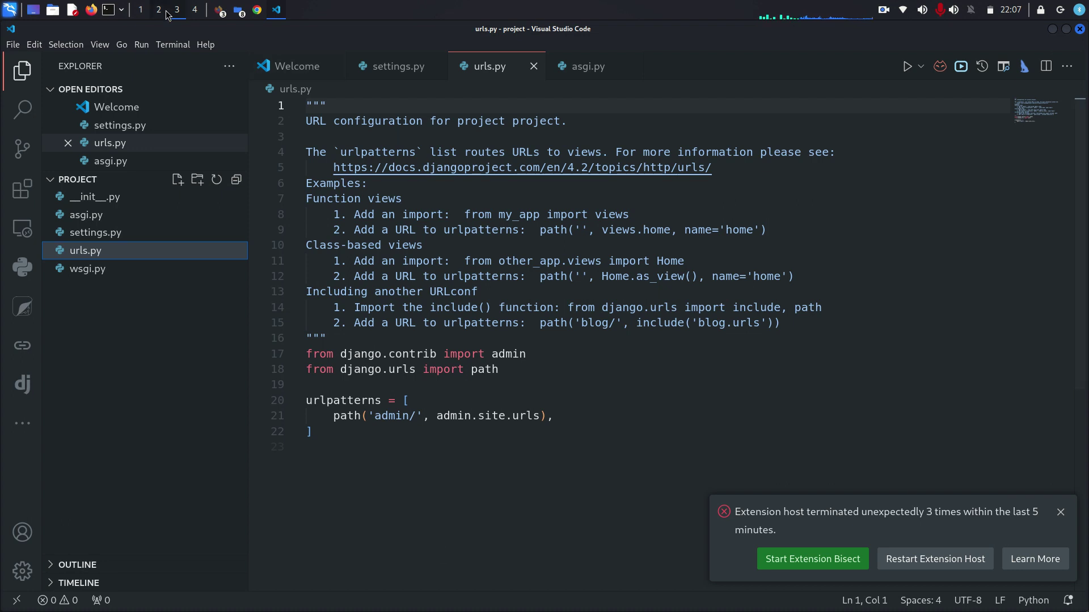
- In a new terminal, cd into Desktop/NewProjectWithDjango/venv
click(107, 10)
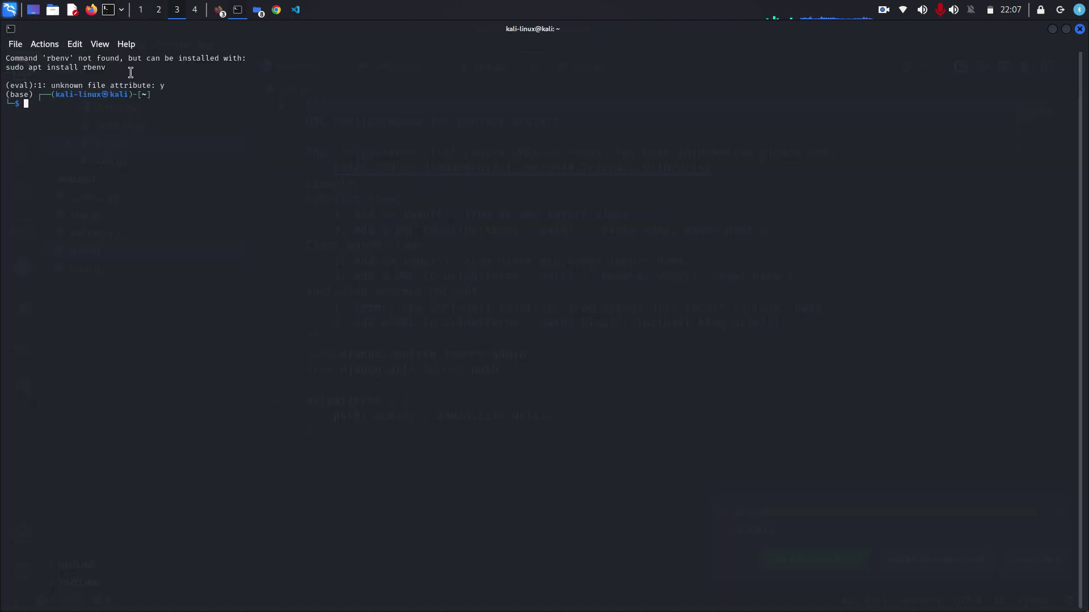
text(cd De)
key(Right)
key(Return)
text(cd )
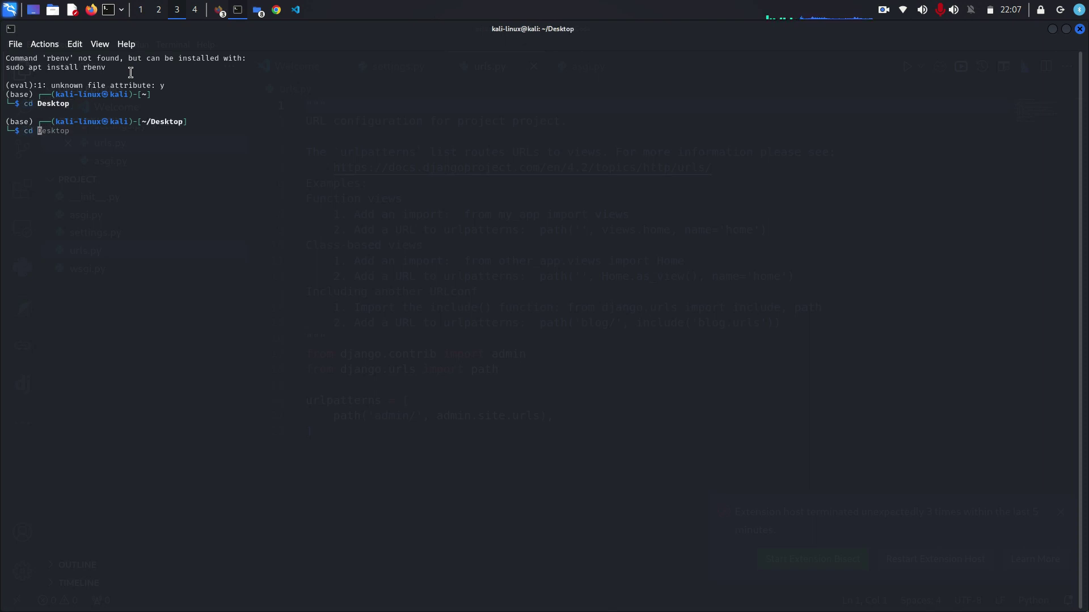
text(N)
key(Right)
key(Return)
text(cd )
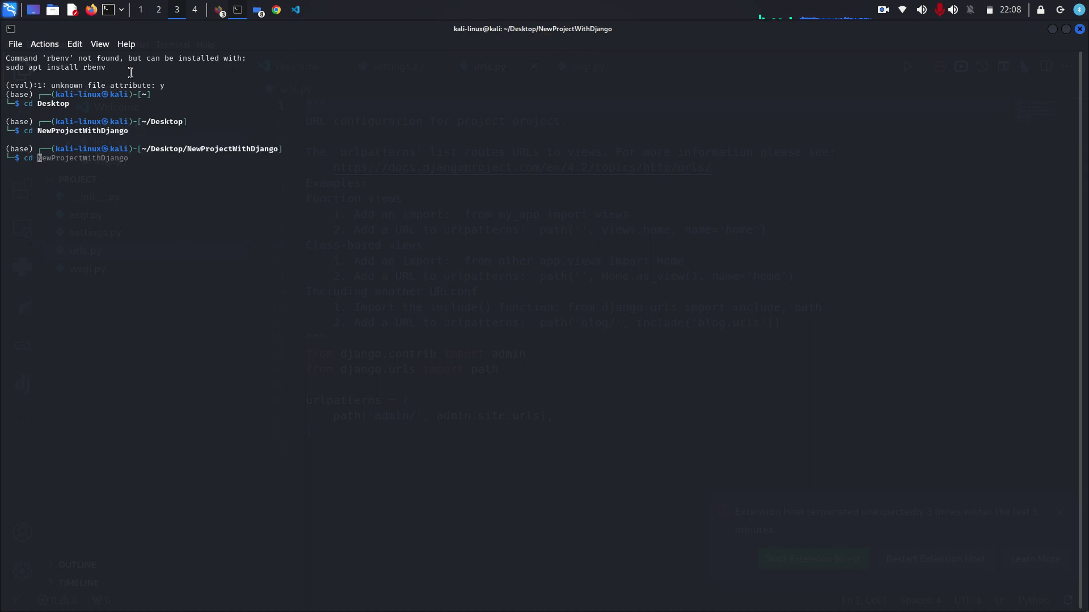
text(venv)
key(Return)
- Activate the virtual environment with source bin/activate
text(sou)
key(Right)
key(Left)
key(Left)
key(Left)
key(Left)
key(Left)
key(Left)
key(Left)
key(Left)
text(bin/)
key(Return)
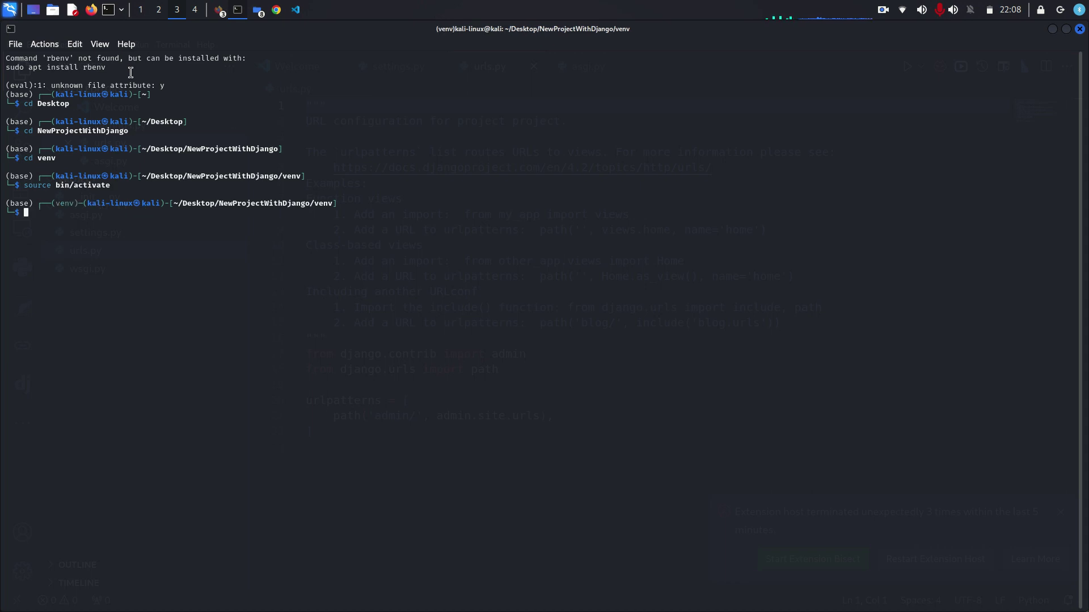
- Clear recalled history commands, then list the venv folder showing manage.py and project
text(python)
key(BackSpace)
key(BackSpace)
key(BackSpace)
key(BackSpace)
key(BackSpace)
key(BackSpace)
text(mkdir NewProjectWithDjango)
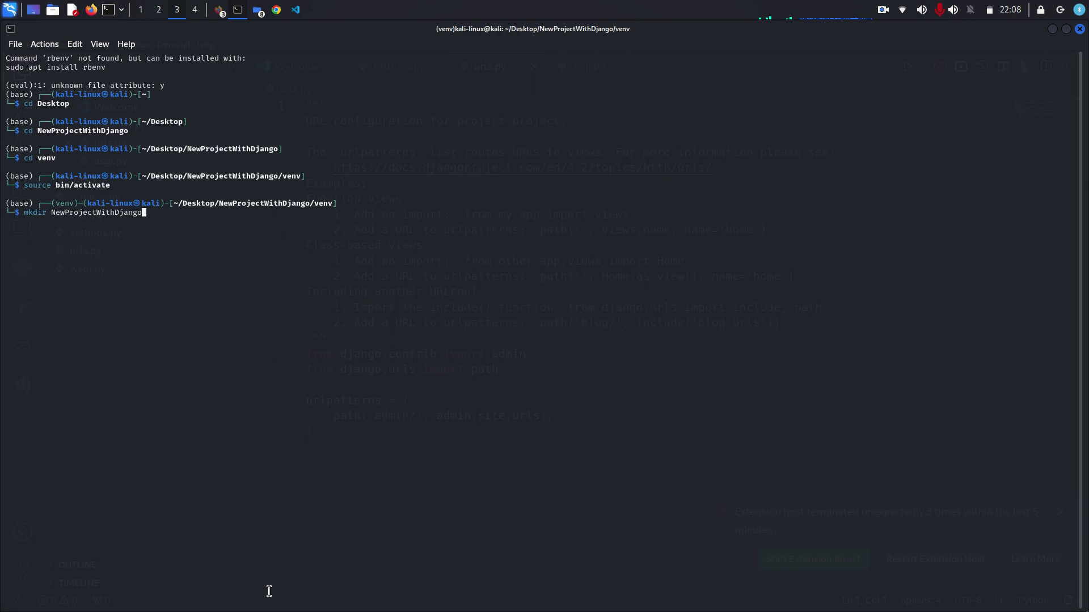
key(Left)
key(Left)
key(Left)
key(Left)
key(Left)
key(Left)
key(Left)
key(Left)
key(Left)
key(Left)
key(Left)
key(Left)
key(Left)
key(Left)
key(Left)
key(Left)
key(Left)
key(Left)
key(Left)
key(Left)
key(BackSpace)
text(pyt)
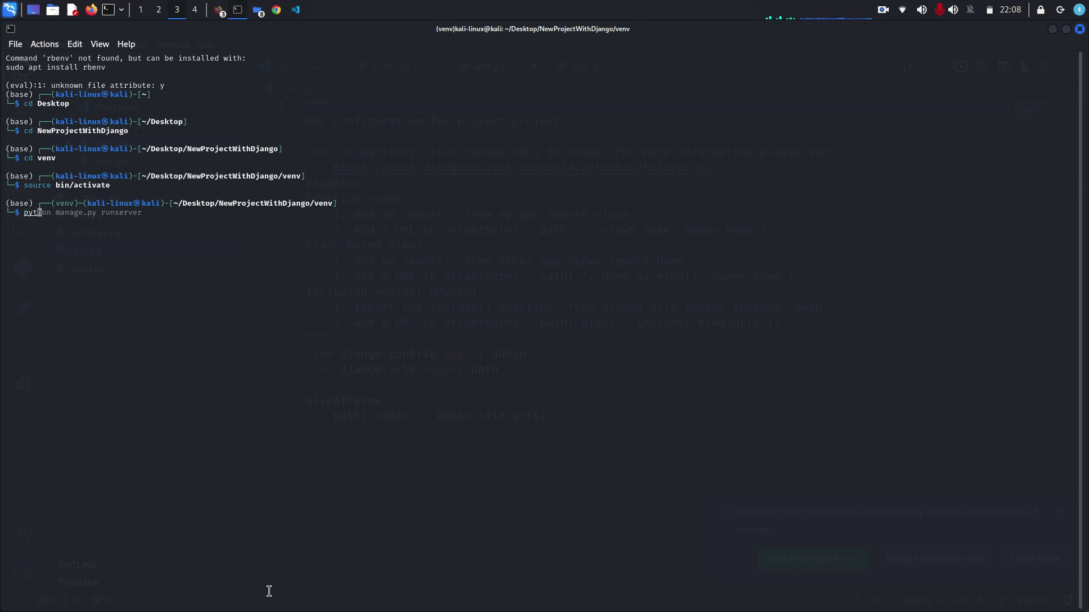
key(Right)
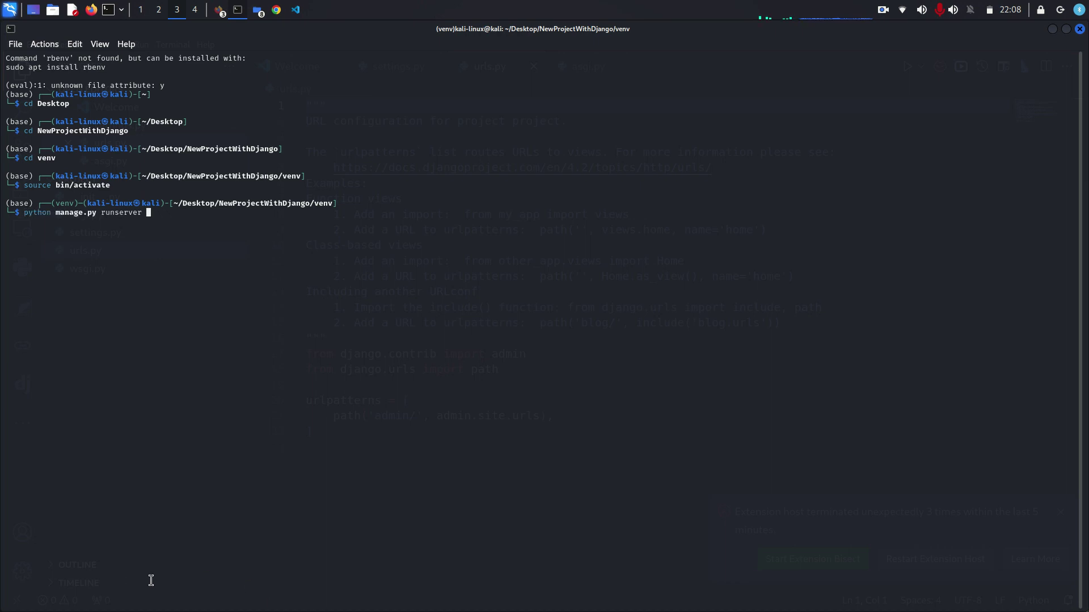
key(BackSpace)
key(BackSpace)
key(BackSpace)
key(BackSpace)
key(BackSpace)
key(BackSpace)
key(BackSpace)
key(BackSpace)
key(BackSpace)
key(BackSpace)
key(BackSpace)
key(BackSpace)
key(BackSpace)
key(BackSpace)
key(BackSpace)
key(BackSpace)
key(BackSpace)
key(BackSpace)
key(BackSpace)
key(BackSpace)
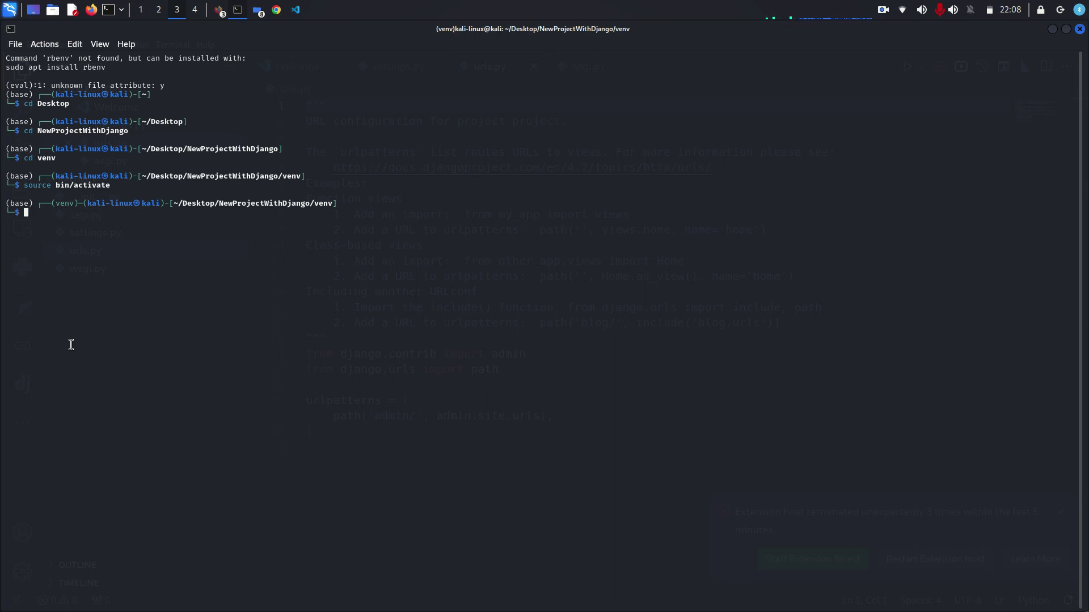
text(ls)
key(Return)
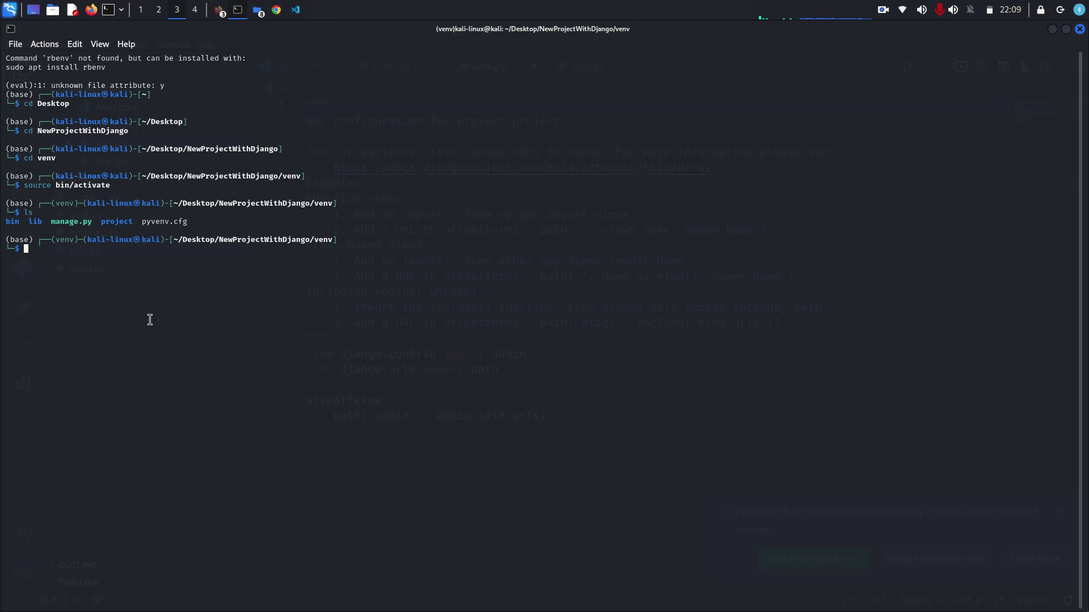
text(pyt)
key(Right)
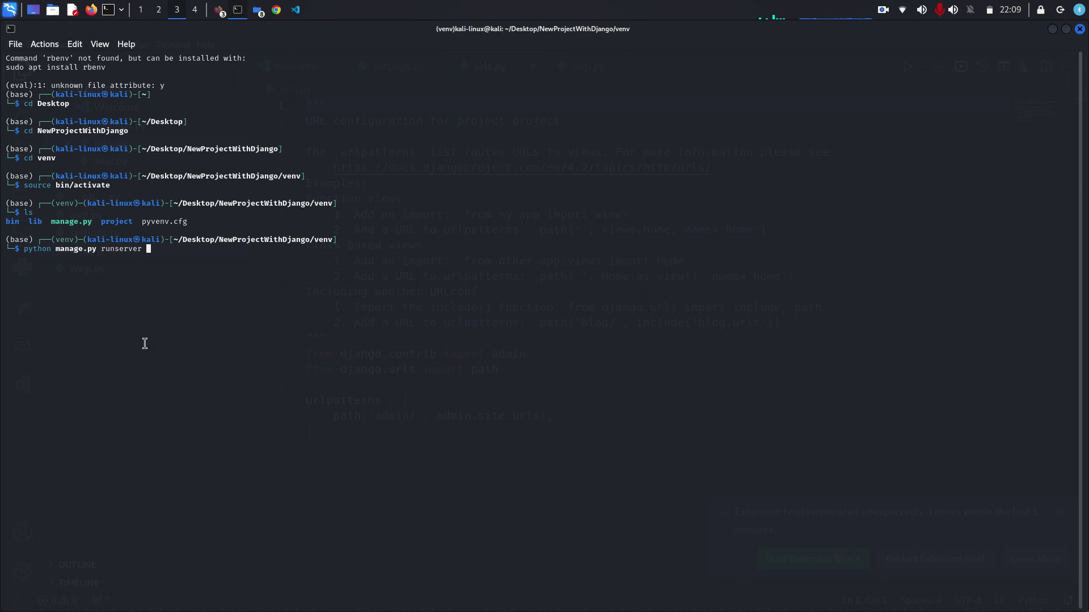
key(Return)
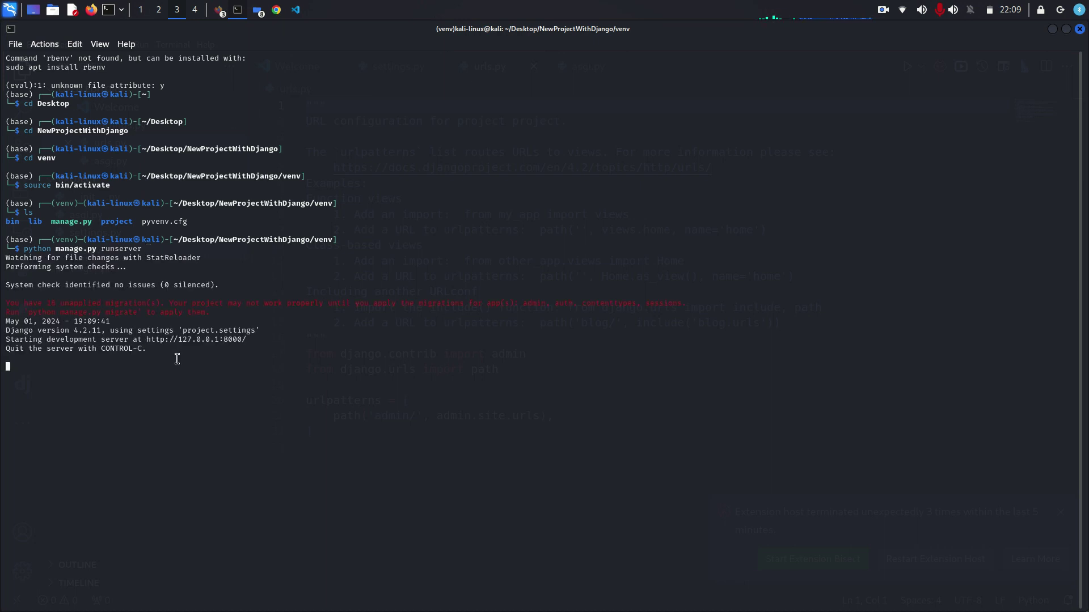
right_click(177, 339)
click(205, 347)
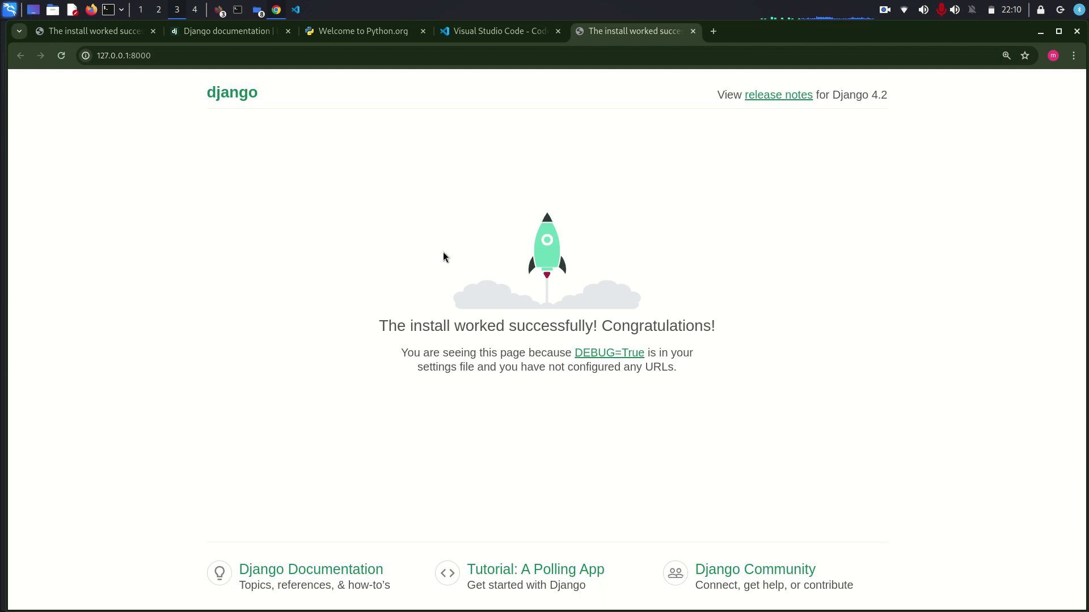
- Open the Django Documentation link from the install-success page
click(287, 571)
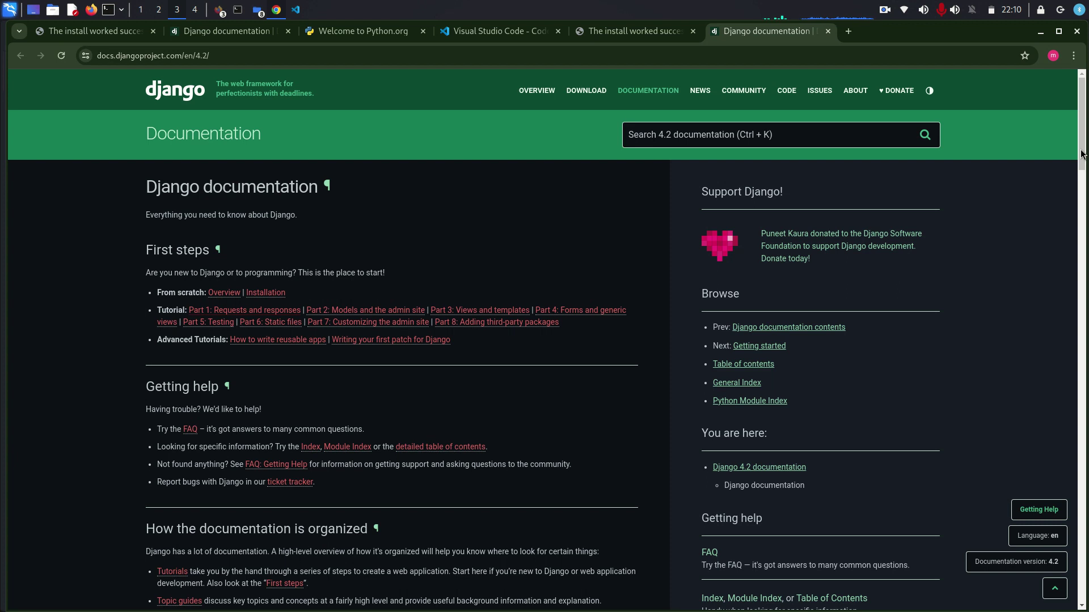
- Scroll down and back up through the Django documentation, then close its tab
drag(1080, 154, 1082, 547)
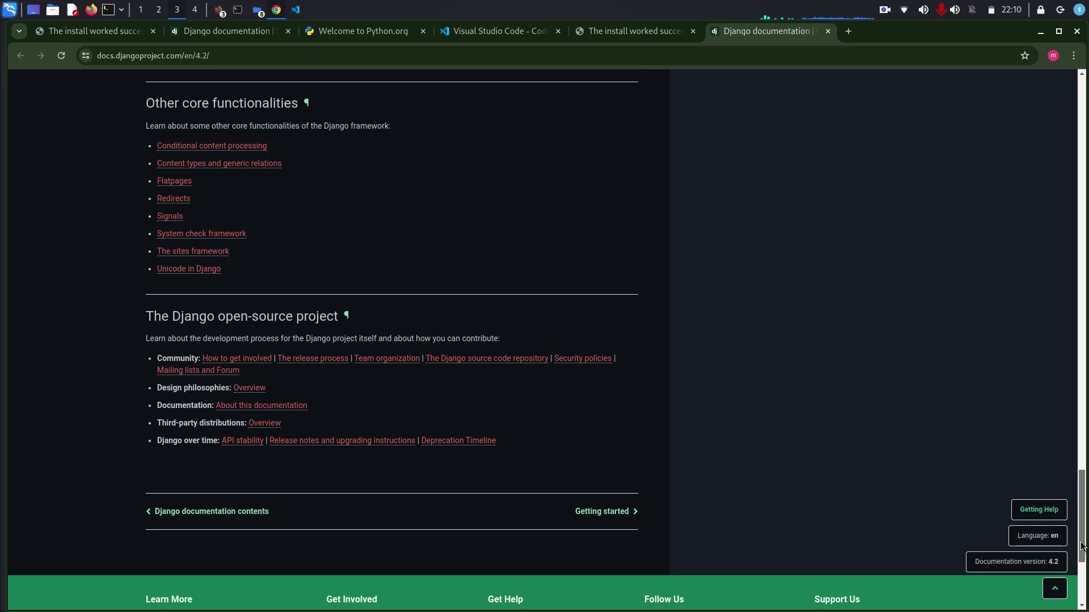
drag(1082, 548, 1080, 169)
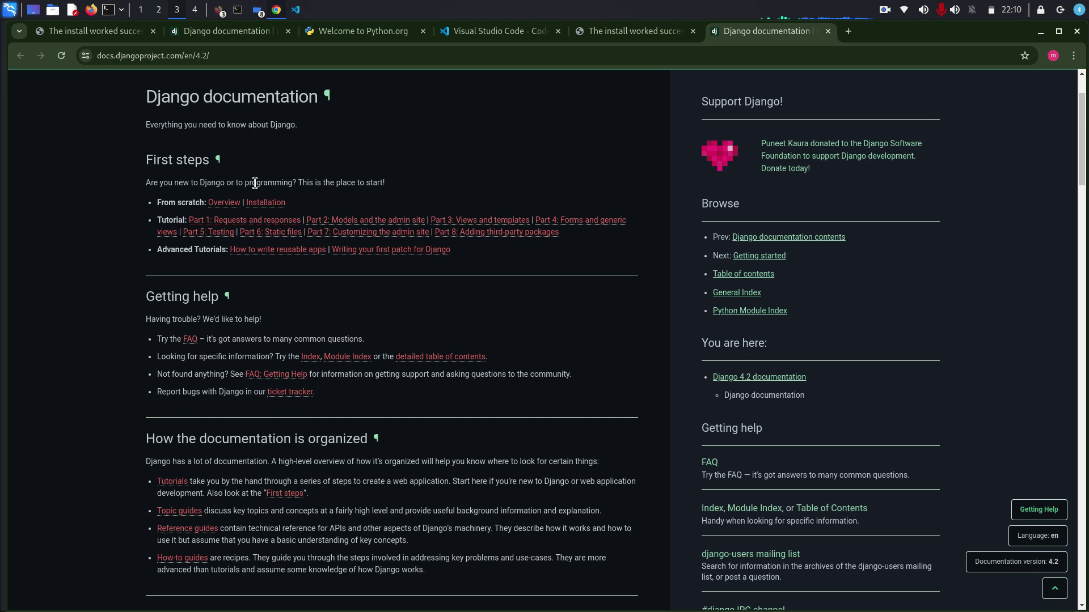
click(828, 32)
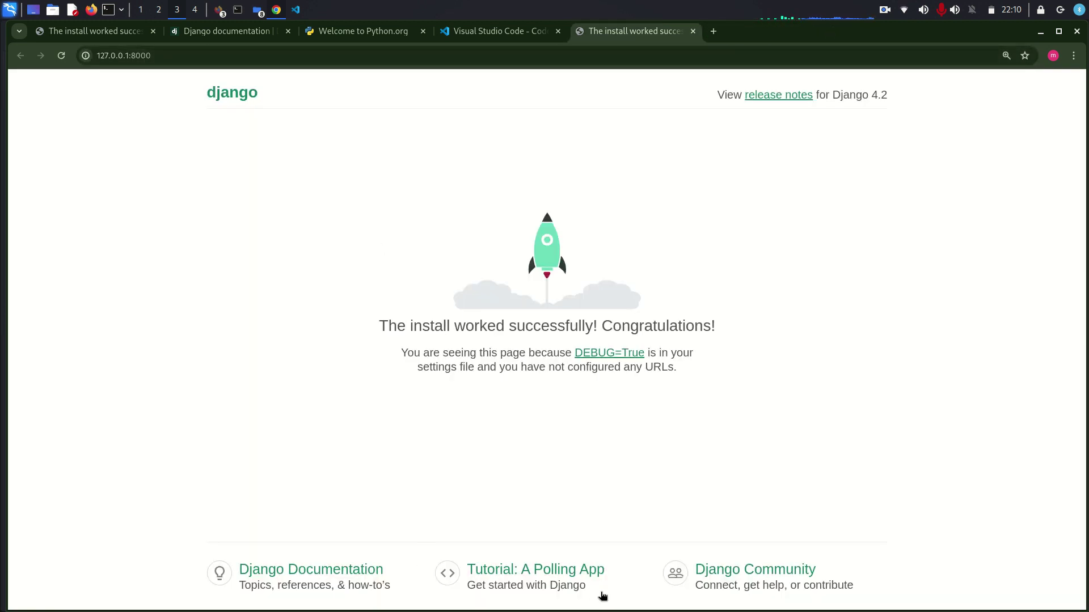
click(728, 577)
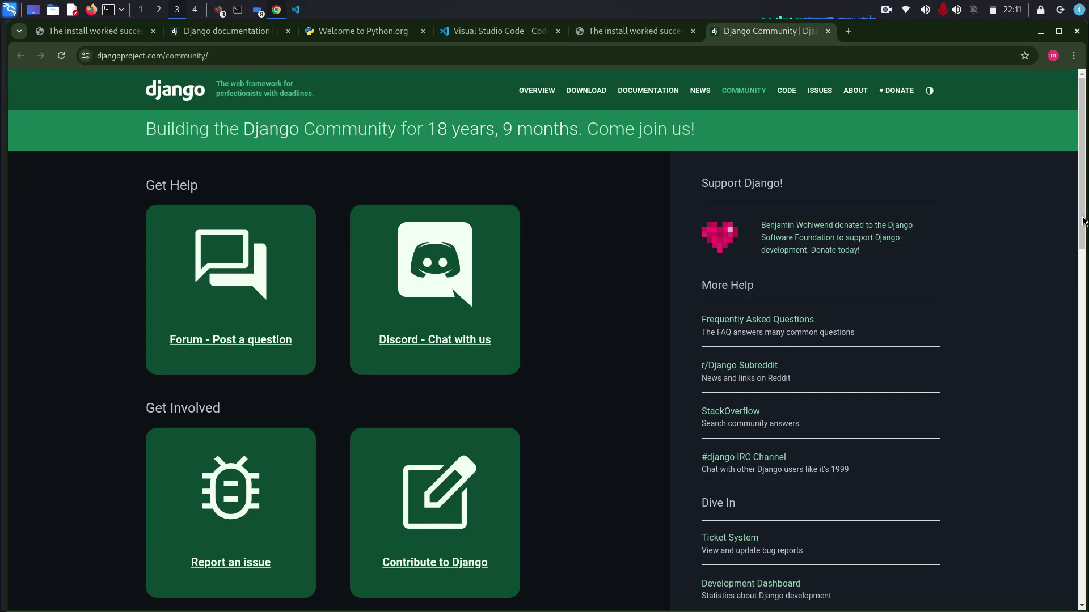
drag(1084, 221, 1083, 262)
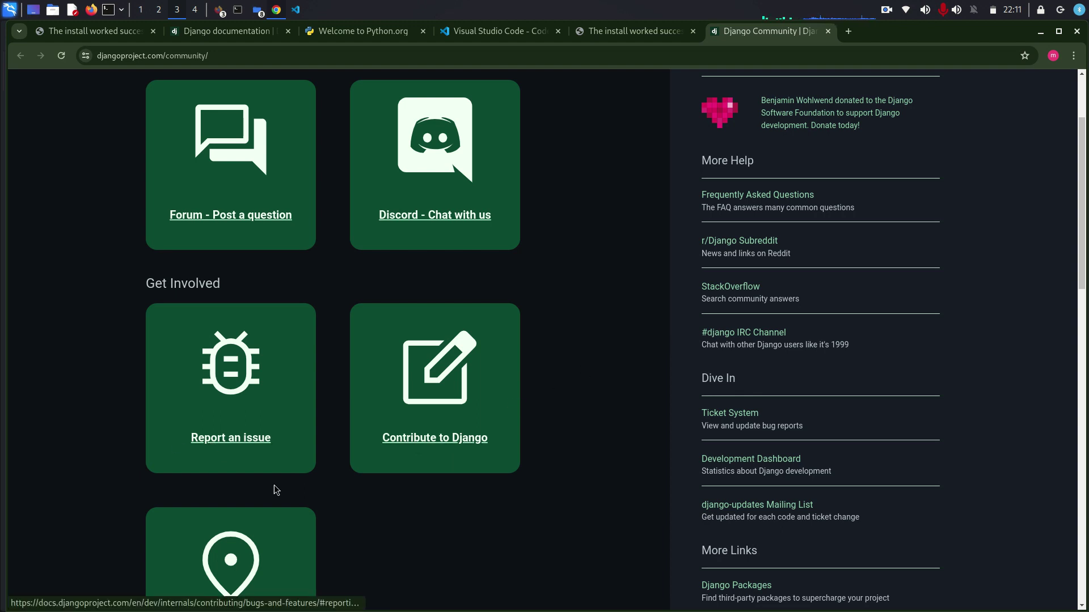
scroll(548, 547, down, 4)
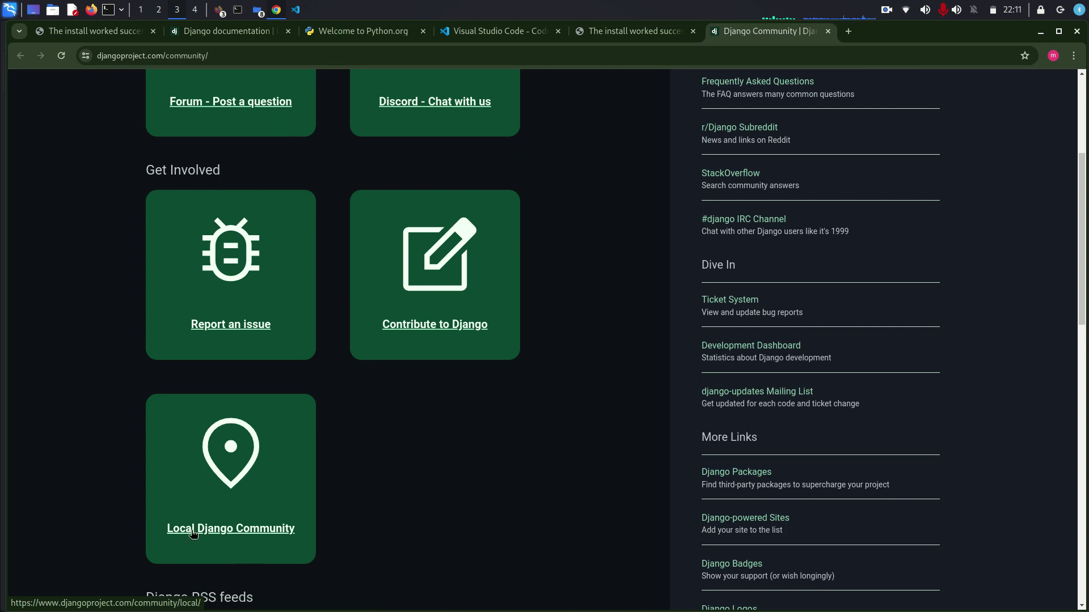
scroll(403, 500, down, 9)
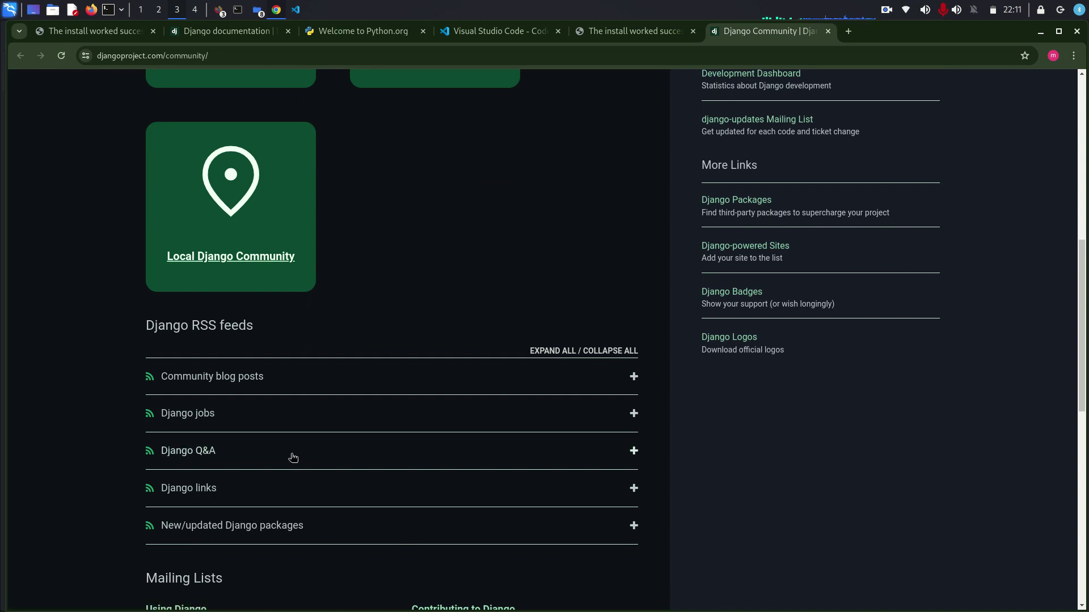
click(188, 419)
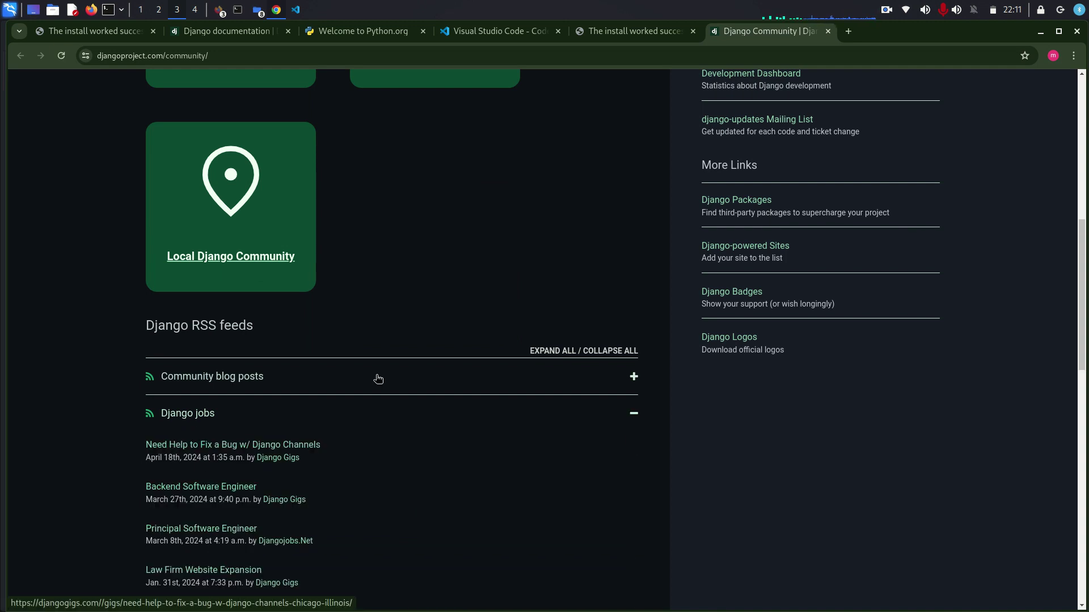
click(827, 34)
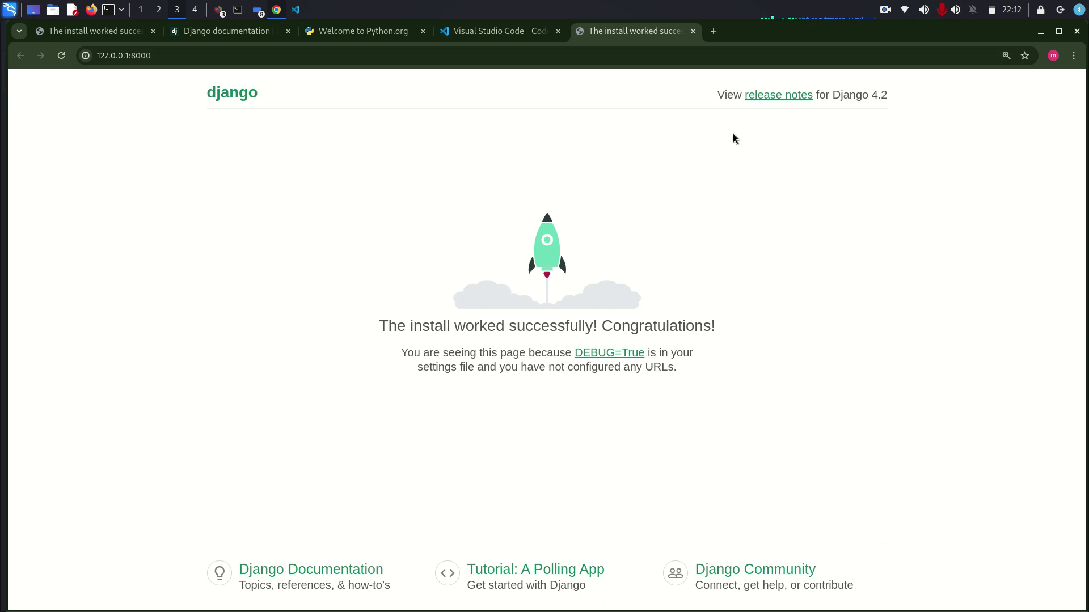
- Stop the development server and try the suggested manage.py runserver and createsuperuser commands
click(237, 9)
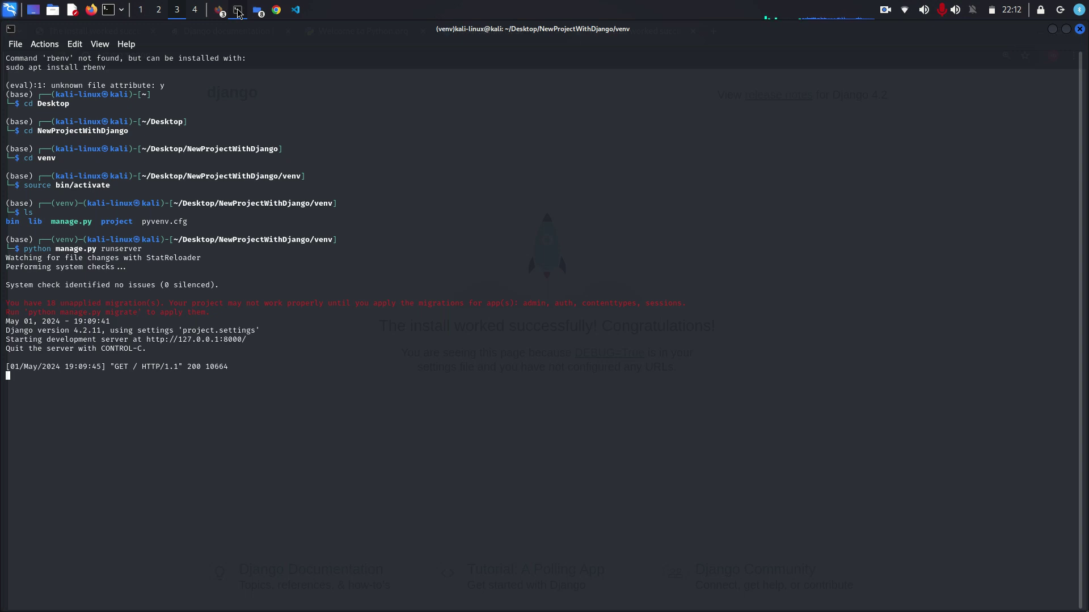
key(ctrl+c)
text(pyt)
key(Right)
key(BackSpace)
key(BackSpace)
key(BackSpace)
key(BackSpace)
key(BackSpace)
key(BackSpace)
key(BackSpace)
key(BackSpace)
key(BackSpace)
text(cre)
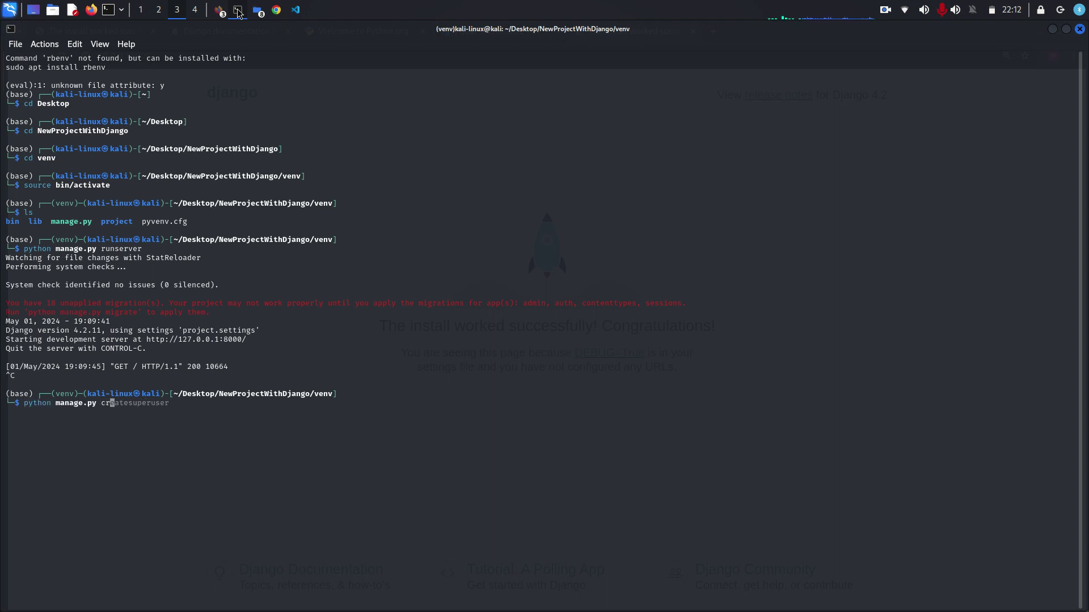
key(Right)
key(BackSpace)
key(BackSpace)
key(BackSpace)
key(BackSpace)
key(BackSpace)
key(BackSpace)
key(BackSpace)
key(BackSpace)
key(BackSpace)
key(BackSpace)
key(BackSpace)
key(BackSpace)
key(BackSpace)
key(BackSpace)
key(BackSpace)
key(BackSpace)
key(BackSpace)
key(BackSpace)
key(BackSpace)
key(BackSpace)
key(BackSpace)
key(BackSpace)
key(BackSpace)
key(BackSpace)
key(BackSpace)
key(BackSpace)
key(BackSpace)
key(BackSpace)
key(BackSpace)
key(BackSpace)
key(BackSpace)
key(BackSpace)
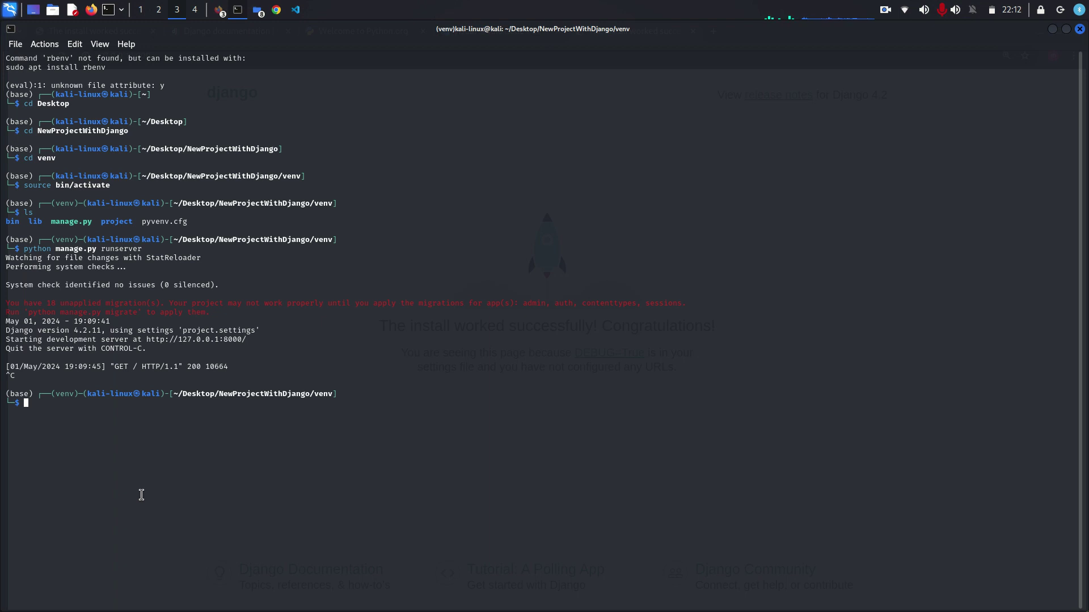
- Enlarge the terminal text and enter 'python manage.py migrate' at the prompt
key(ctrl+plus)
key(ctrl+plus)
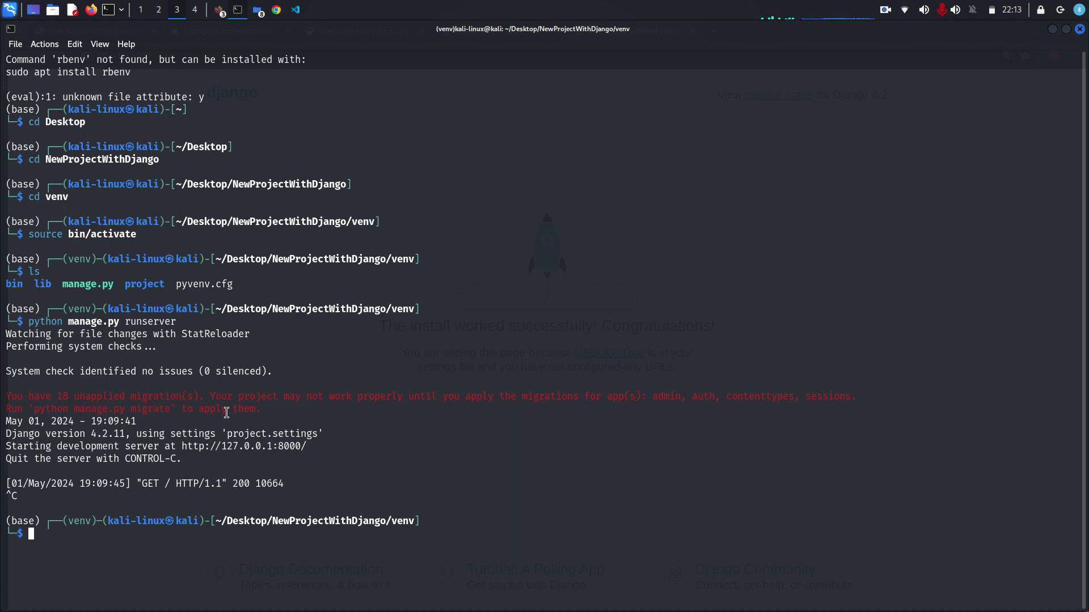
text(python)
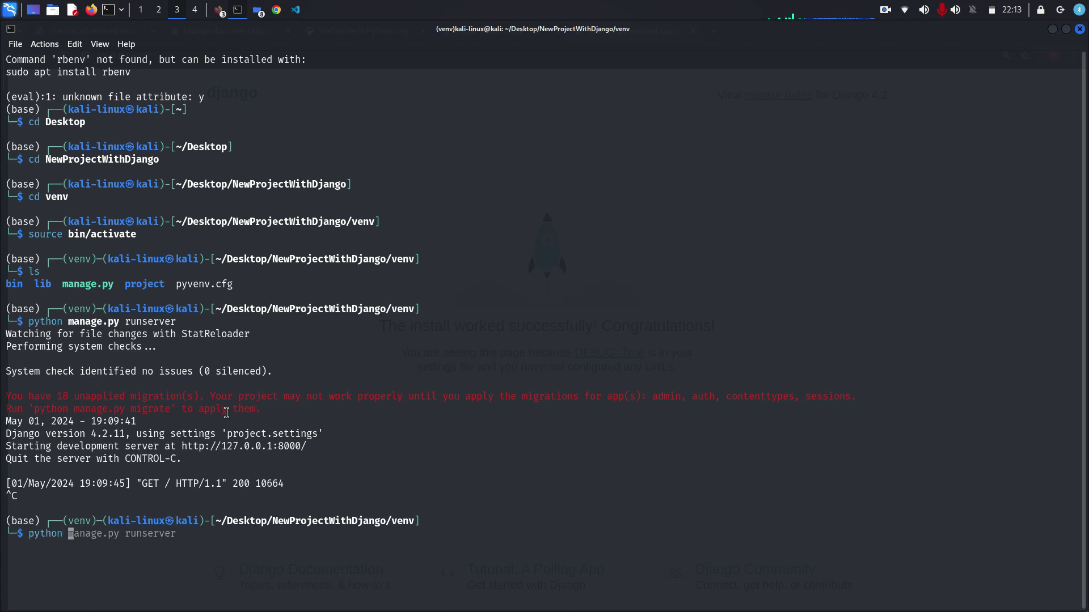
key(Right)
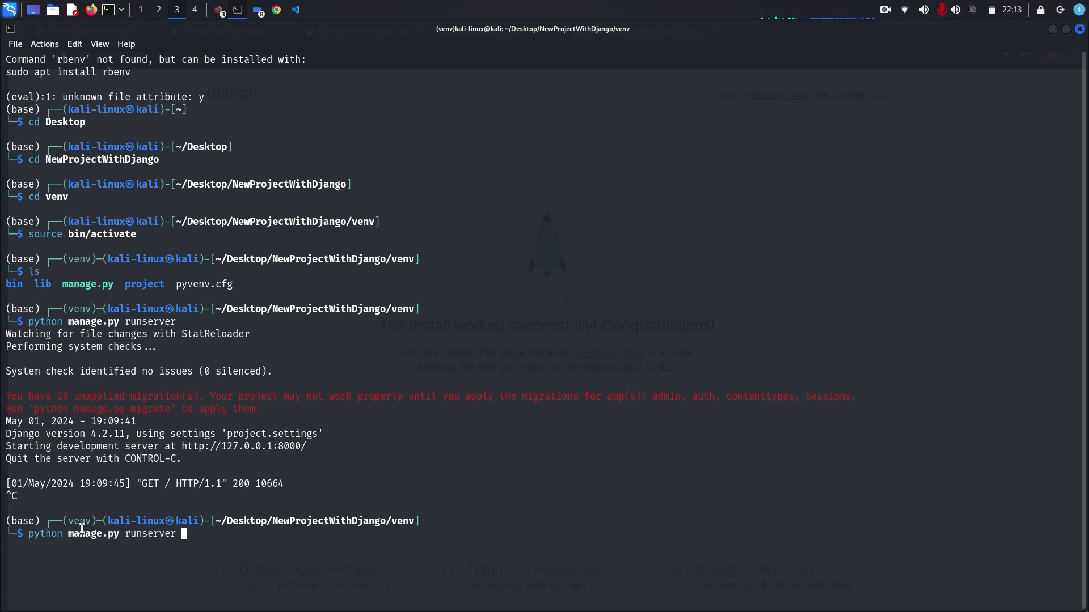
key(BackSpace)
key(BackSpace)
key(BackSpace)
key(BackSpace)
key(BackSpace)
key(BackSpace)
key(BackSpace)
key(BackSpace)
key(BackSpace)
key(BackSpace)
text(migrate)
- Copy the migrate command from the red warning hint
drag(170, 411, 33, 408)
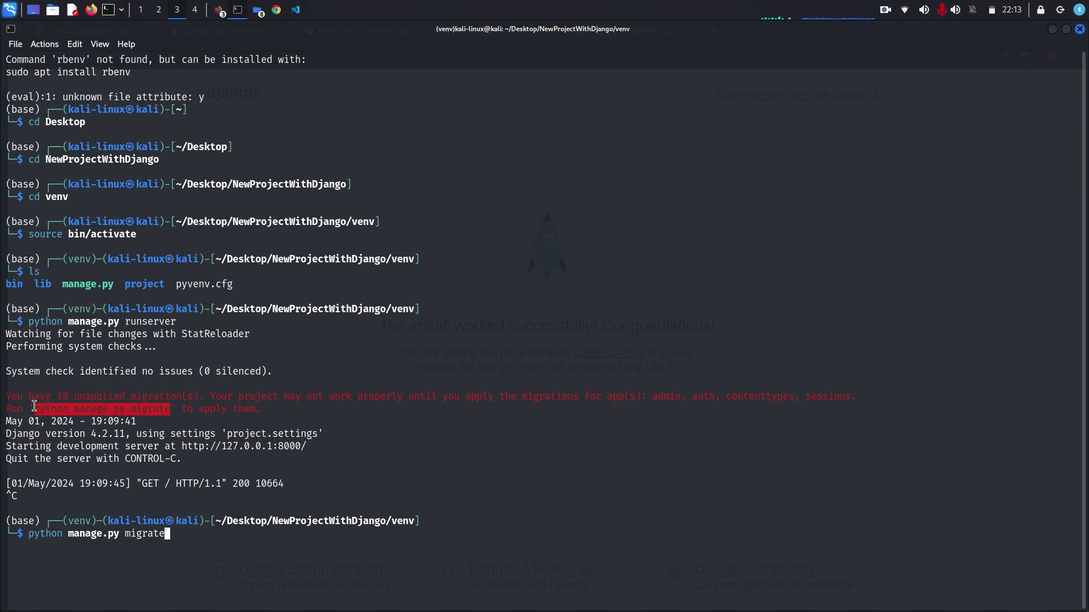
right_click(81, 406)
click(134, 413)
- Paste the migrate command at an empty prompt, run it, and enlarge the text
drag(172, 552, 28, 535)
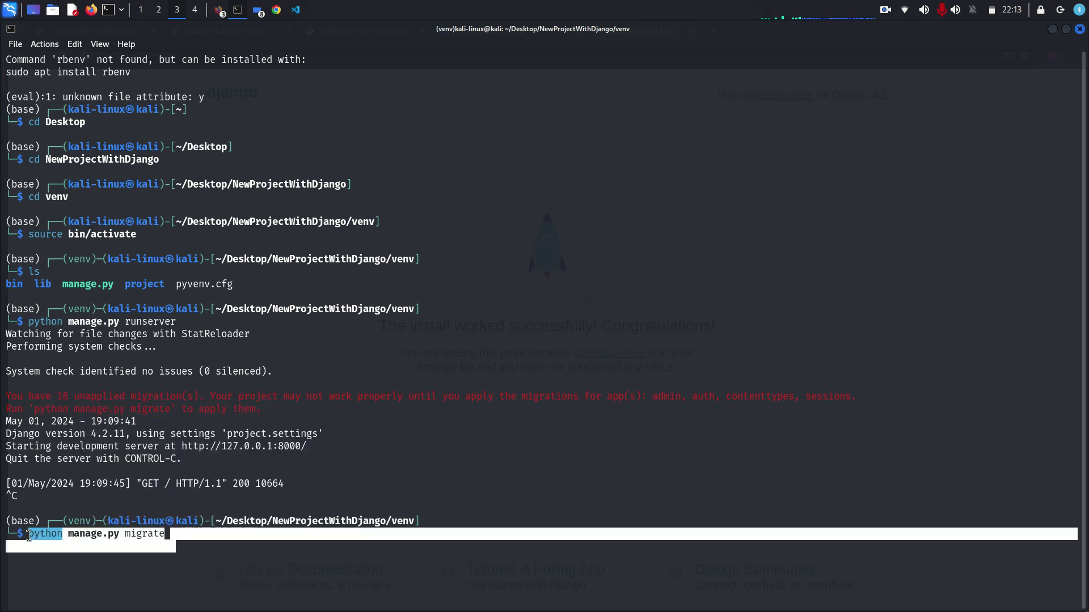
click(29, 535)
key(BackSpace)
key(BackSpace)
key(BackSpace)
key(BackSpace)
key(BackSpace)
key(BackSpace)
key(BackSpace)
key(BackSpace)
key(BackSpace)
key(BackSpace)
key(BackSpace)
key(BackSpace)
key(BackSpace)
key(BackSpace)
key(BackSpace)
key(BackSpace)
key(BackSpace)
key(BackSpace)
key(BackSpace)
key(BackSpace)
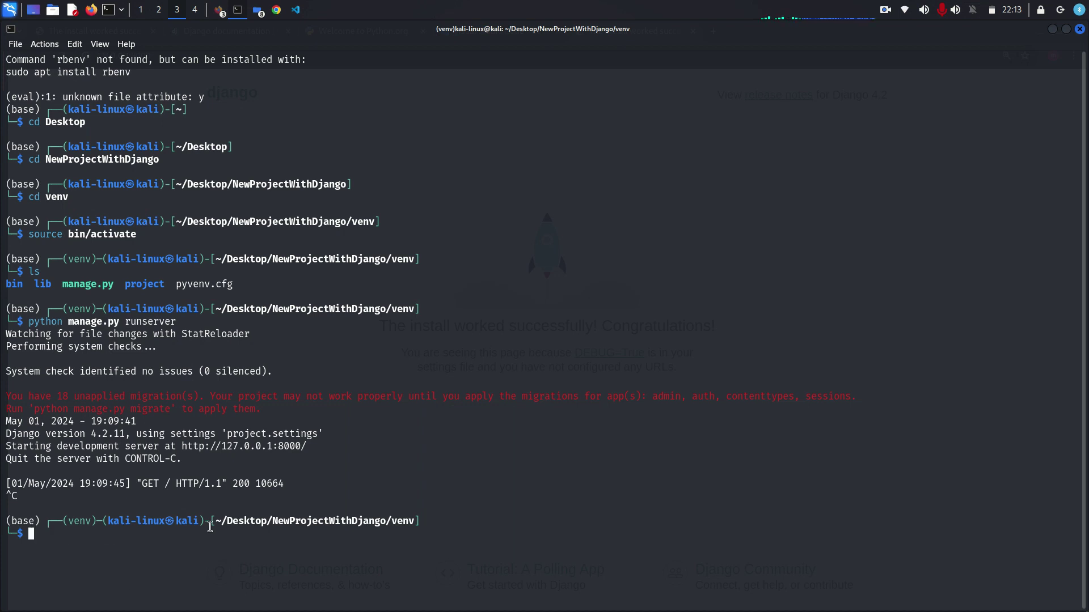
right_click(45, 537)
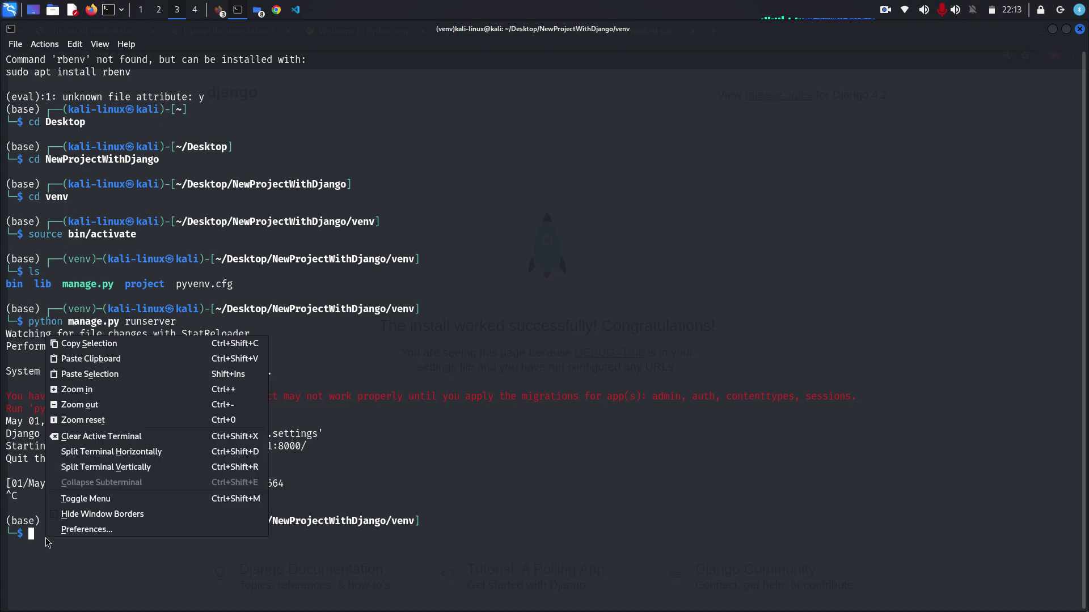
click(87, 358)
key(Return)
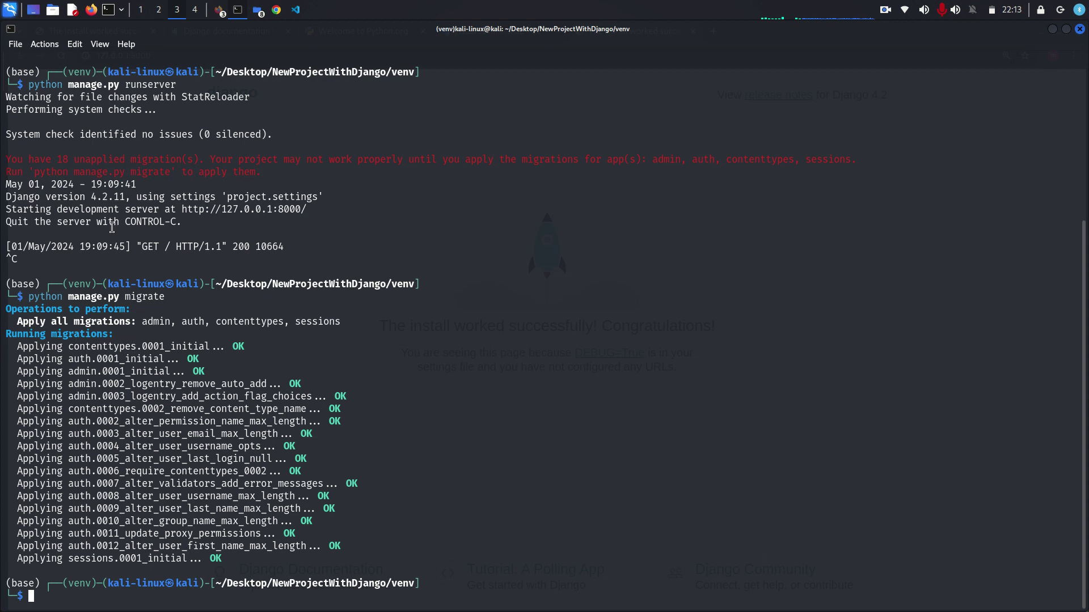
key(ctrl+plus)
key(ctrl+plus)
key(ctrl+plus)
key(ctrl+plus)
key(ctrl+plus)
key(ctrl+plus)
key(ctrl+plus)
key(ctrl+plus)
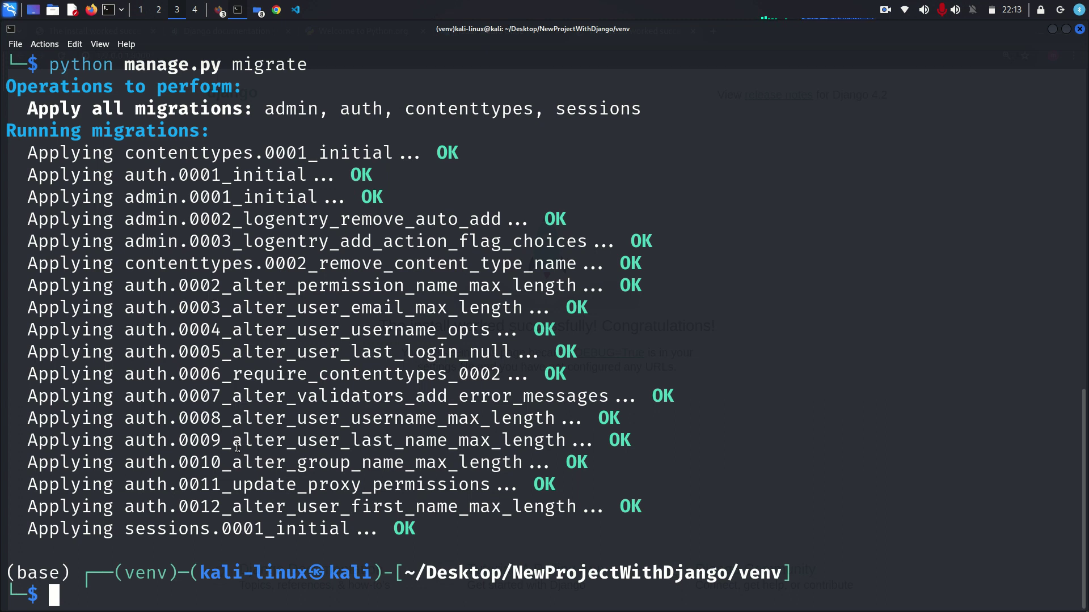
- Run 'python manage.py createsuperuser' from the recalled migrate command
text(pyt)
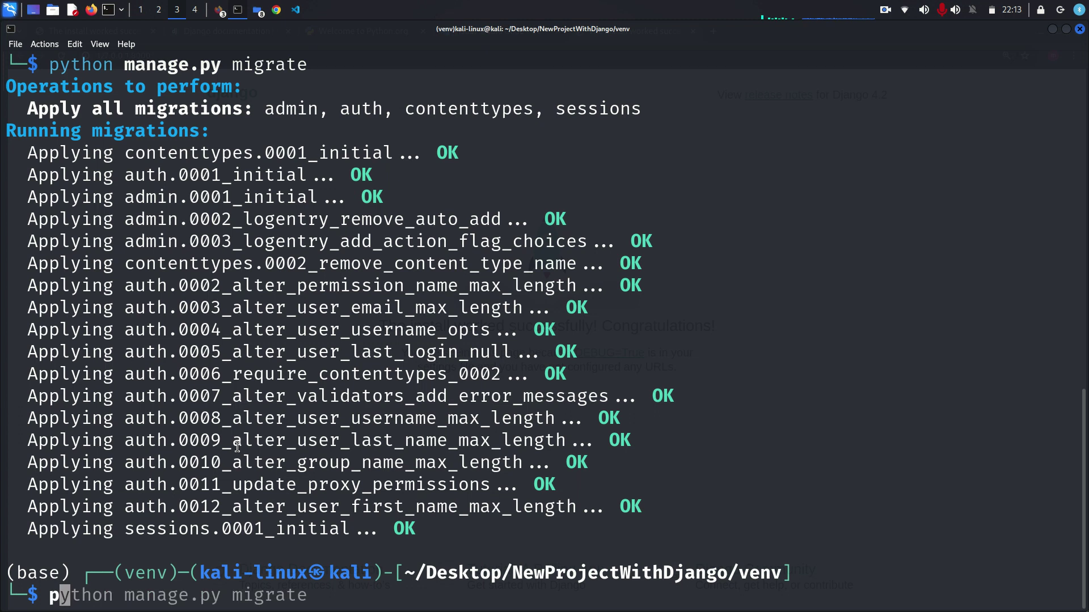
key(Right)
key(BackSpace)
key(BackSpace)
key(BackSpace)
key(BackSpace)
key(BackSpace)
key(BackSpace)
key(BackSpace)
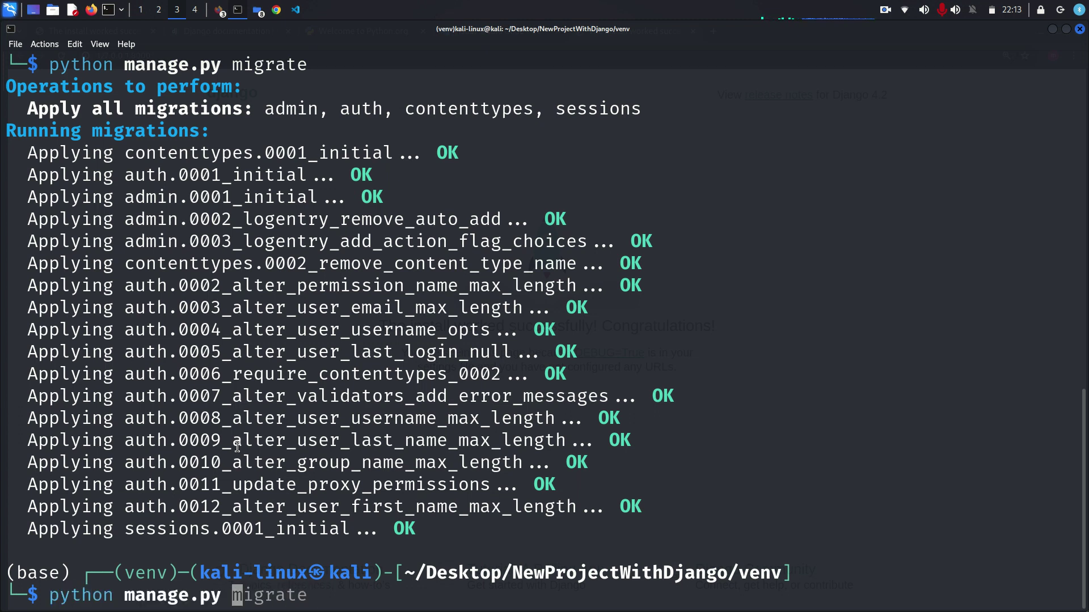
text(crea)
key(Right)
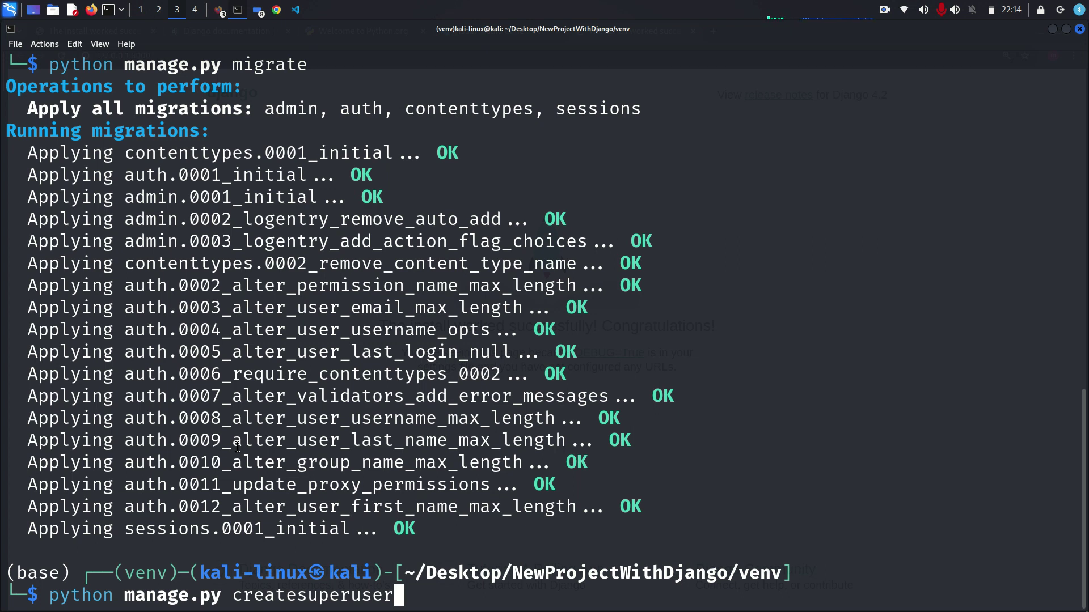
key(Return)
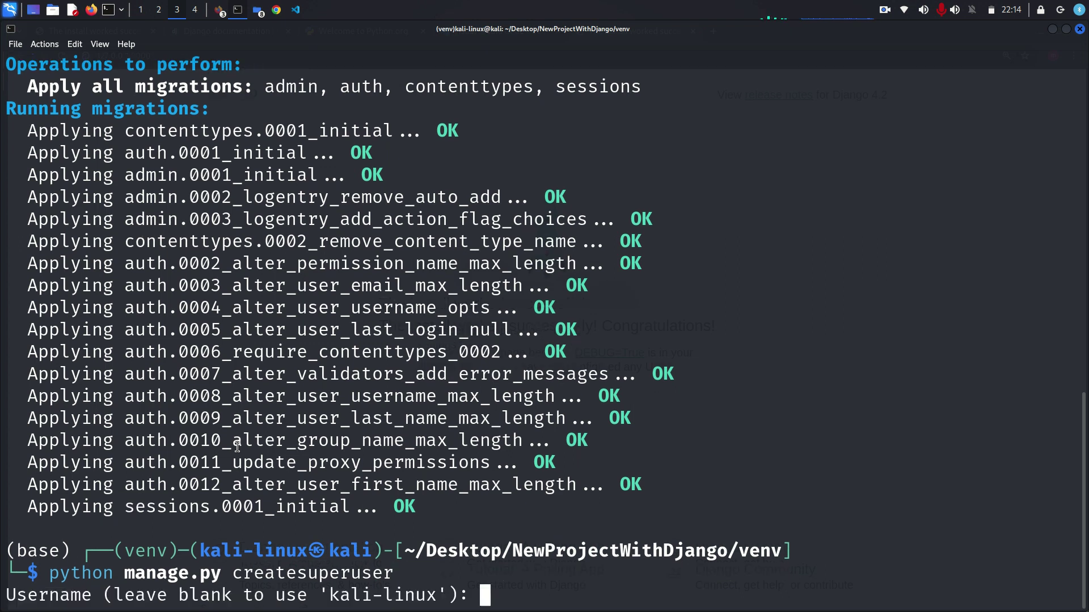
- Create superuser 'admin' with no email, enter the password twice, and answer 'y'
text(a)
text(dmin)
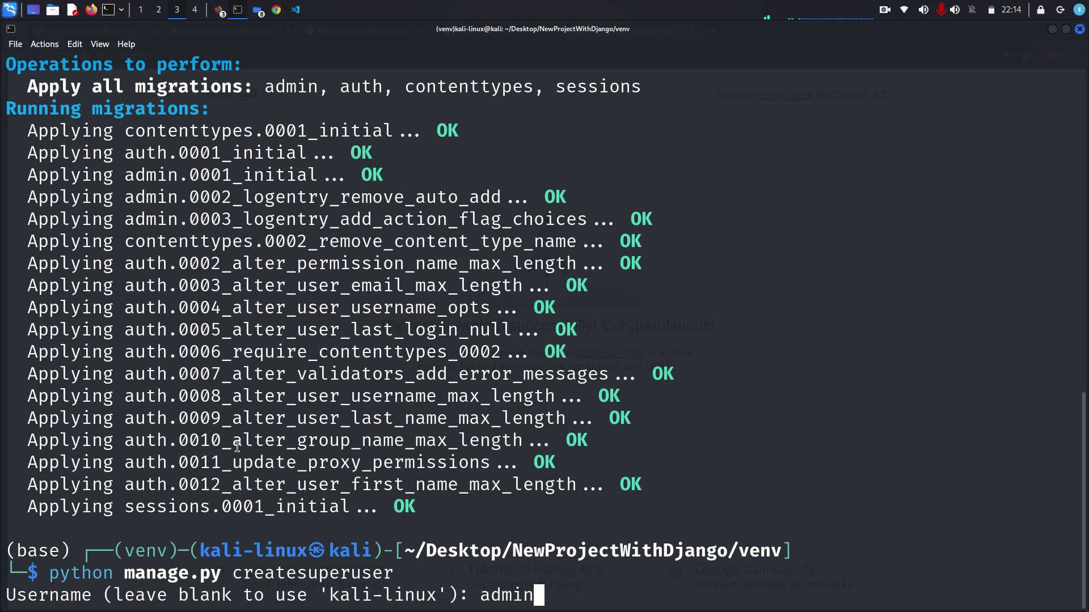
key(Return)
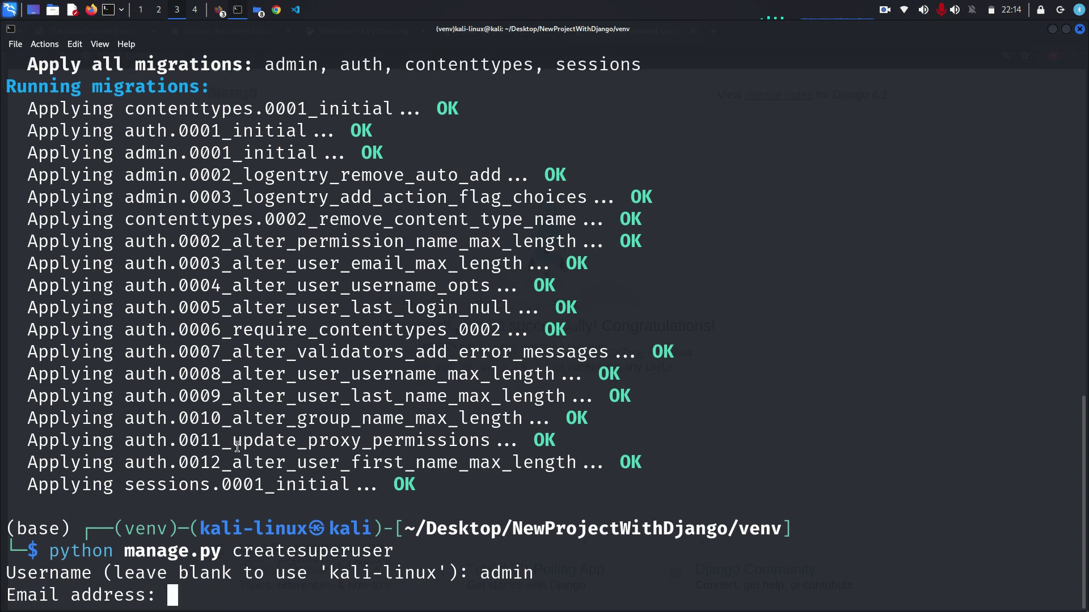
key(Return)
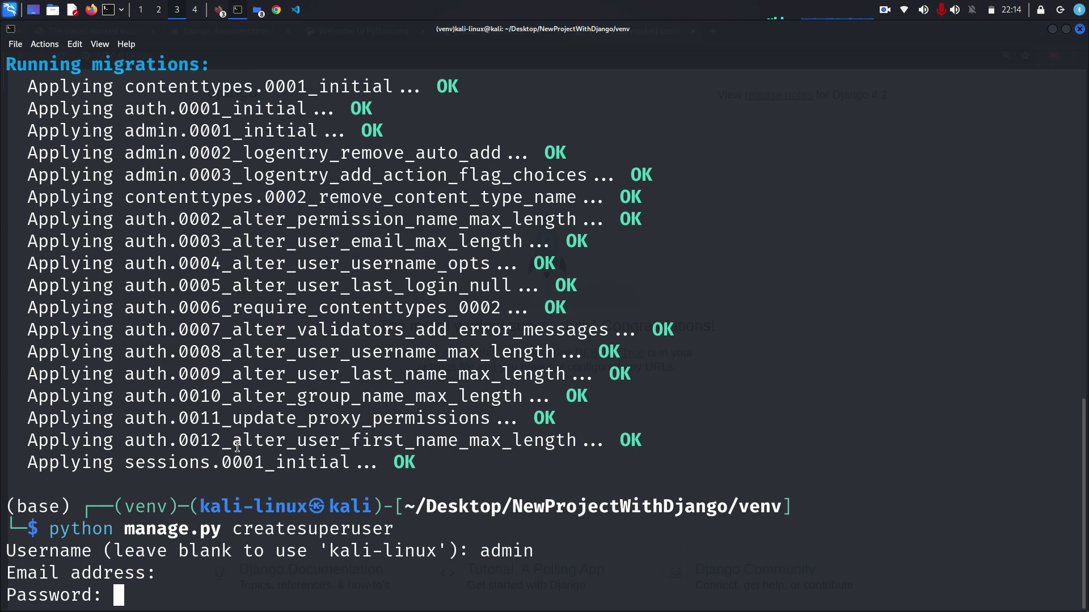
key(Return)
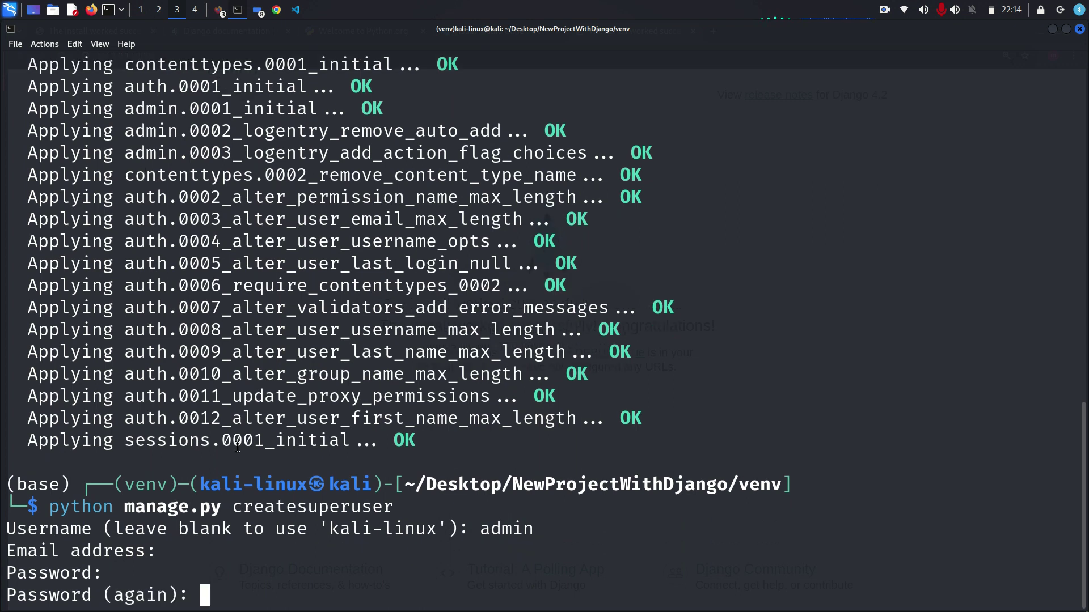
key(Return)
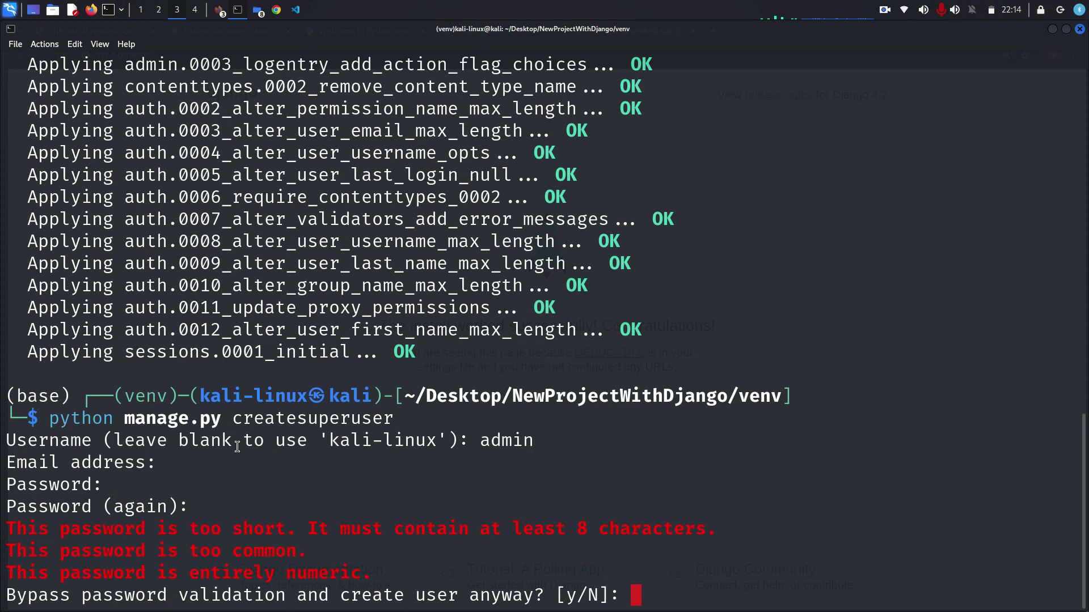
text(y)
key(Return)
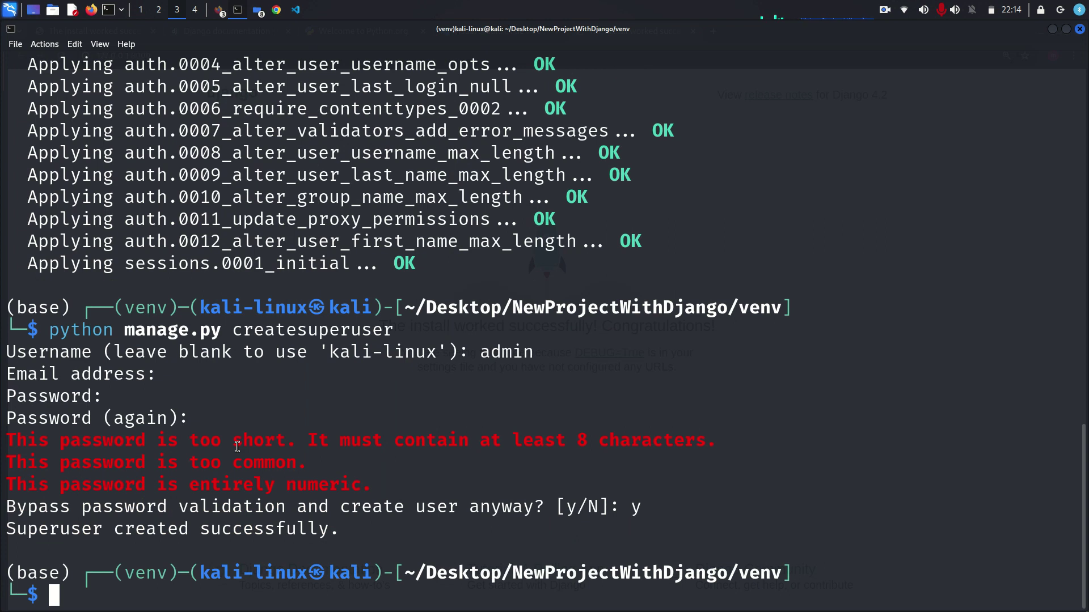
text(pyt)
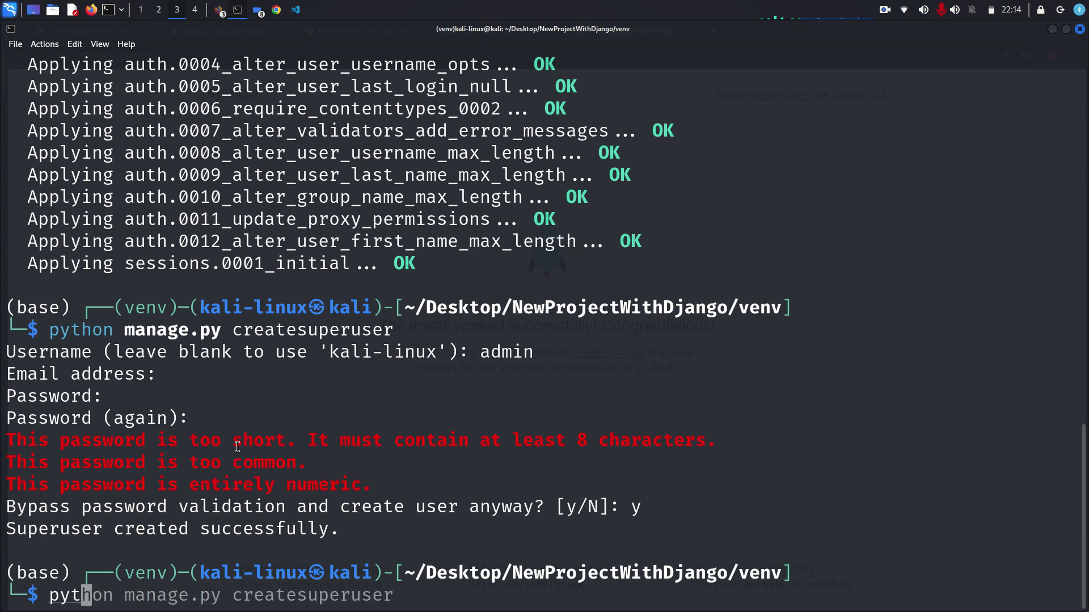
key(Right)
key(Left)
key(Left)
key(Left)
key(Left)
key(Left)
key(Left)
key(Left)
key(Left)
key(Left)
key(Left)
key(Left)
key(Left)
key(Left)
key(Left)
key(Left)
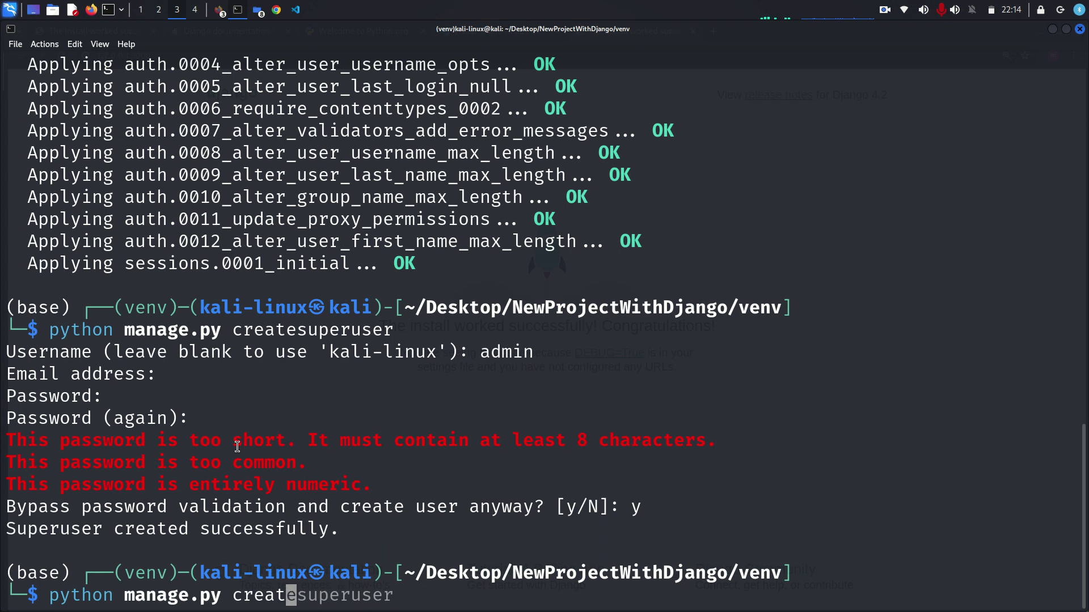
key(ctrl+k)
text(run)
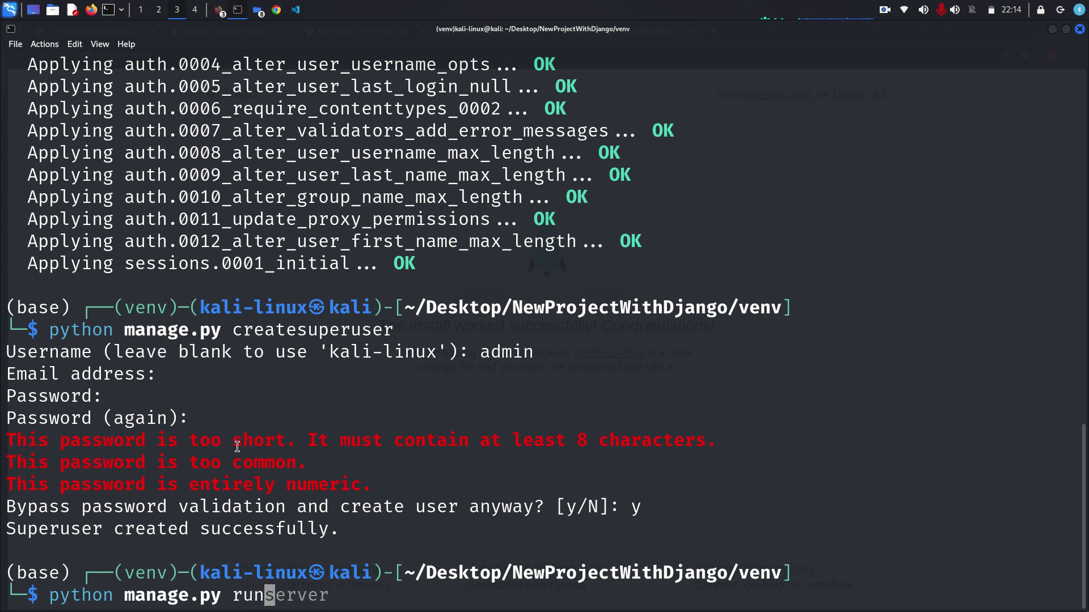
key(Right)
key(Return)
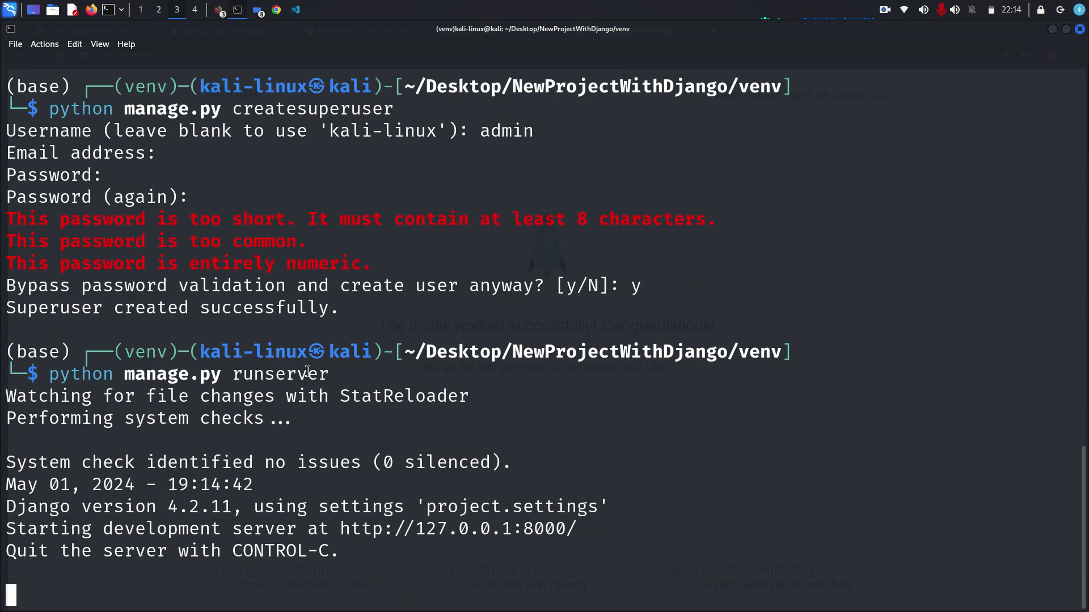
right_click(423, 528)
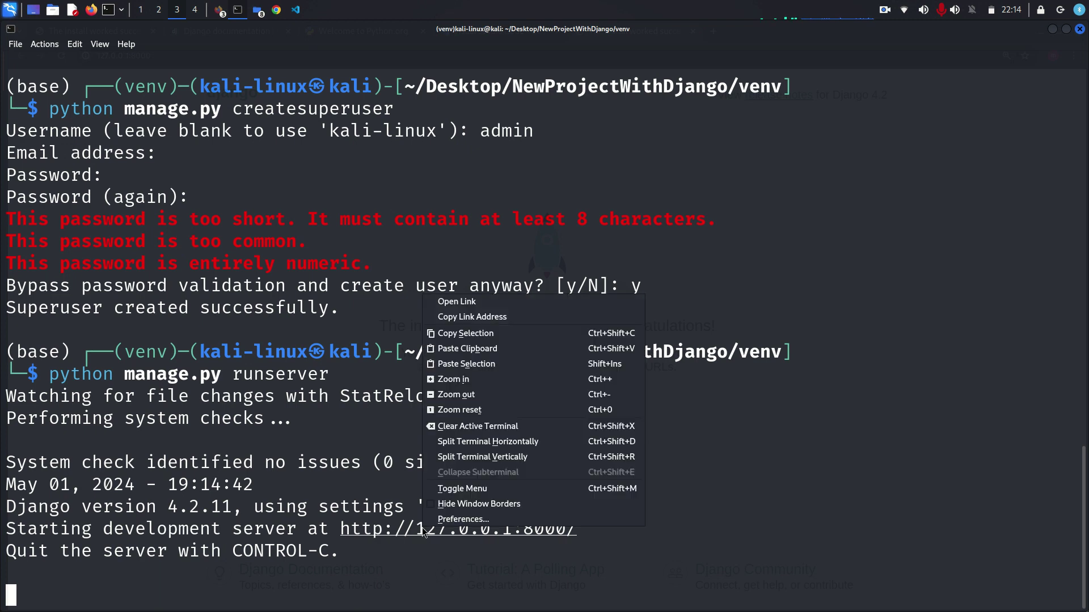
click(479, 301)
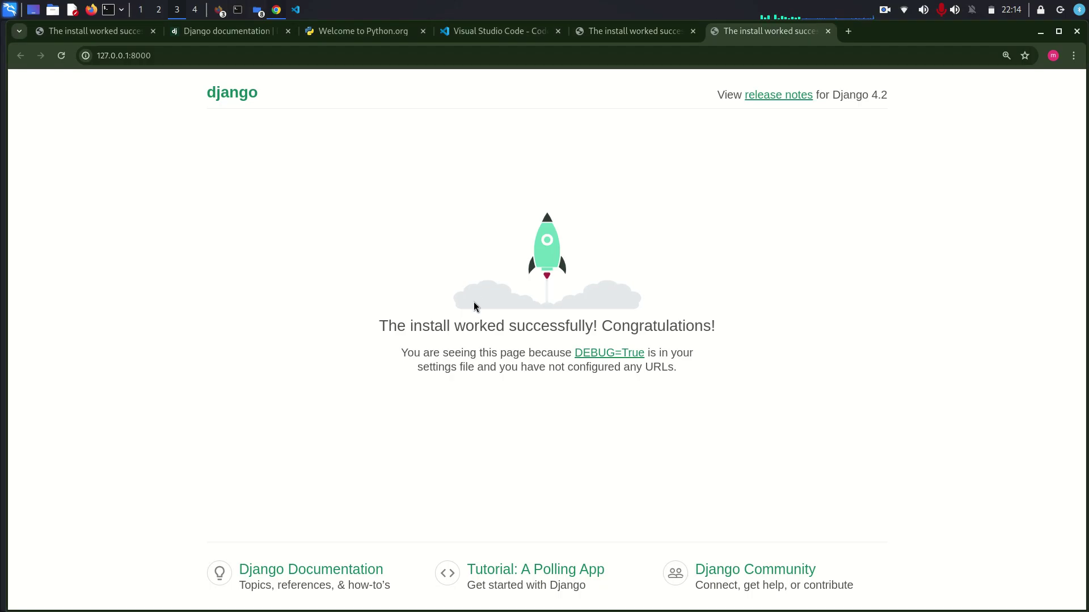
- Try appending '/admin/' to the address, revert to the site root, and switch to VS Code
click(199, 53)
click(199, 52)
text(/admin/)
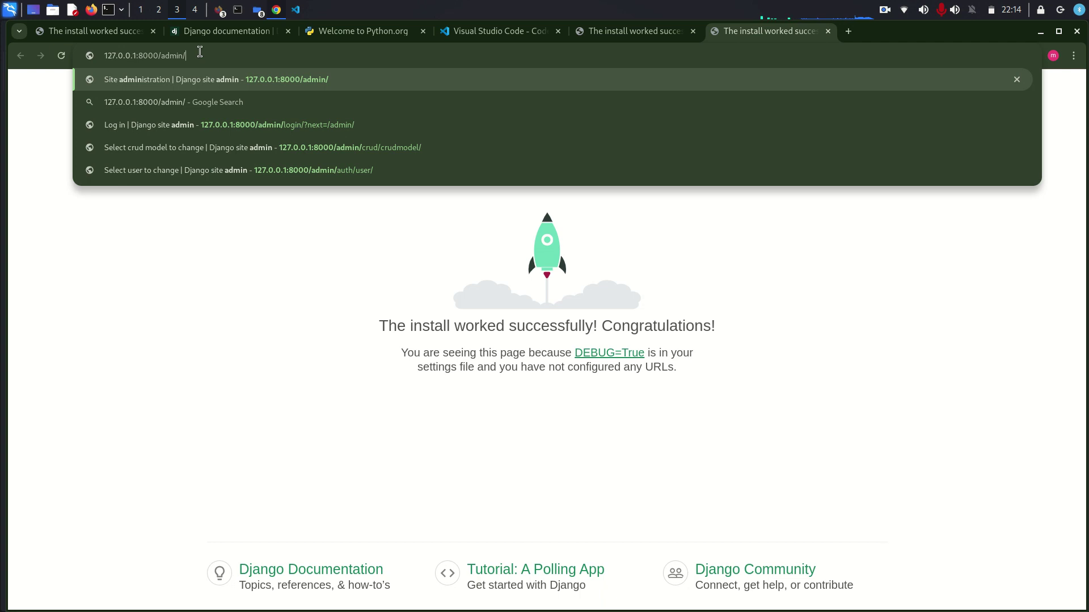
key(BackSpace)
key(BackSpace)
key(BackSpace)
key(BackSpace)
key(BackSpace)
key(BackSpace)
key(BackSpace)
text(/)
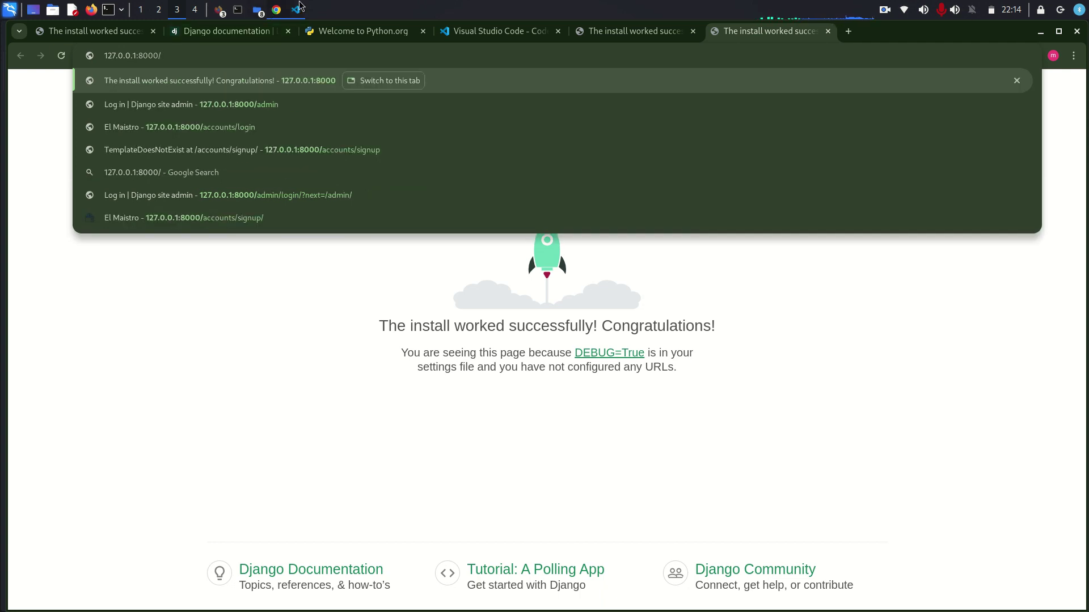
click(299, 7)
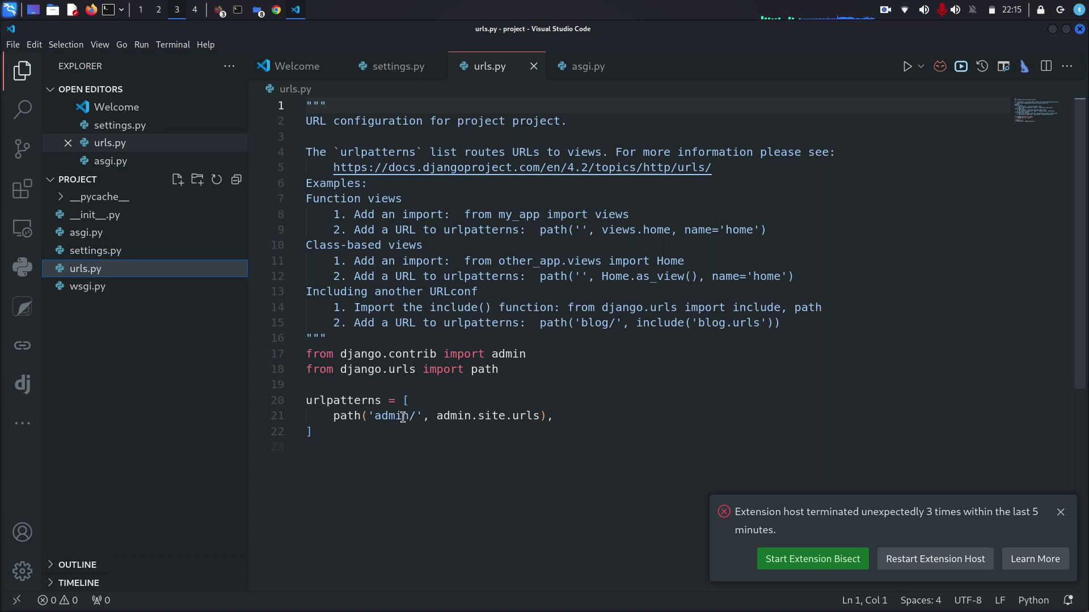
- Copy the 'admin/' route from urls.py line 21 and switch back to Chrome
drag(416, 418, 374, 420)
key(ctrl+c)
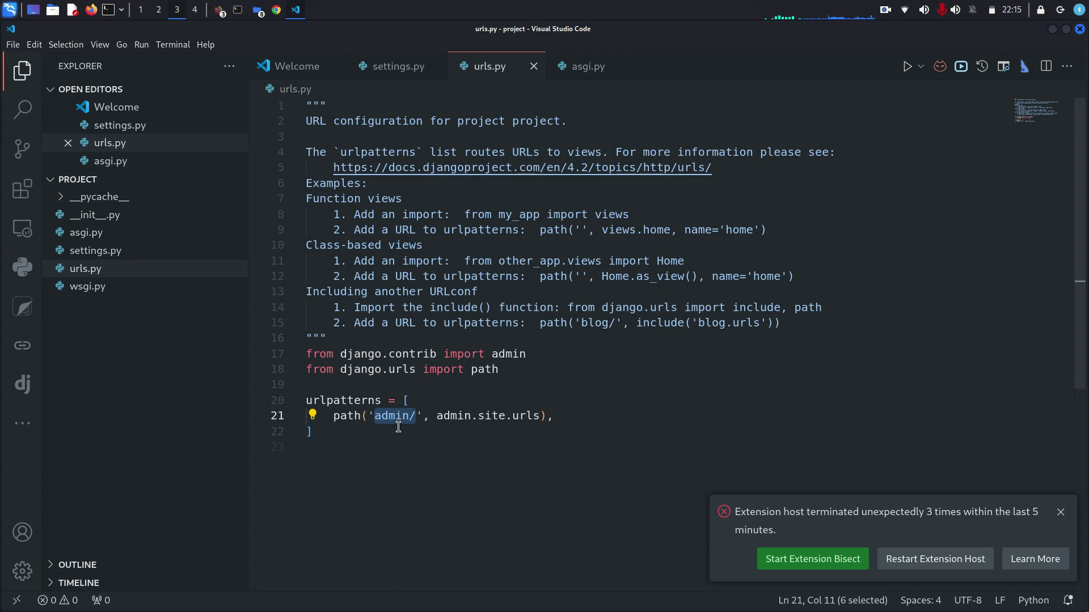
right_click(397, 418)
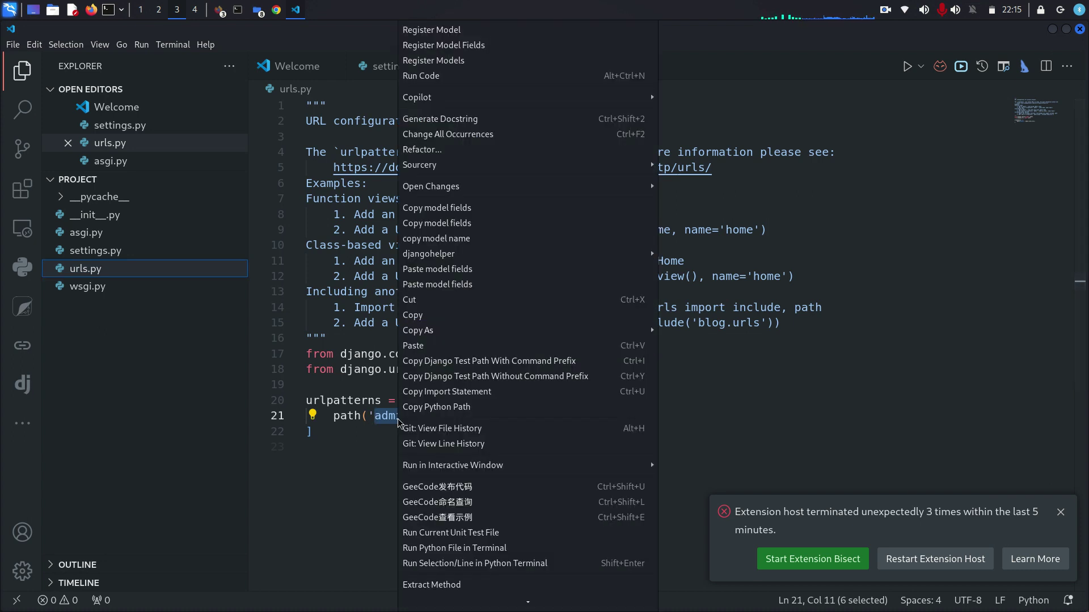
click(411, 316)
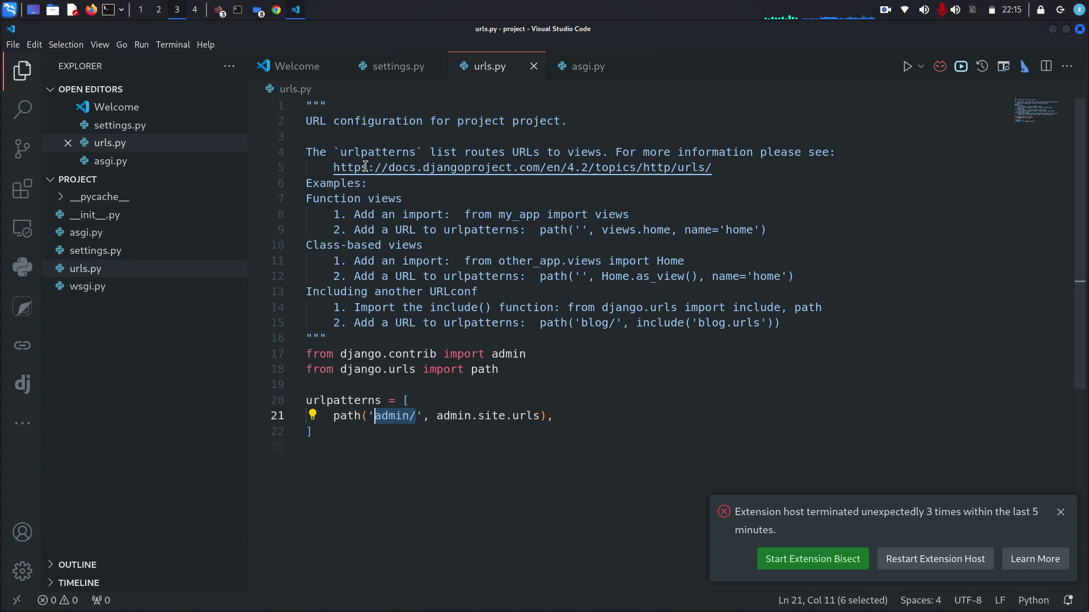
click(276, 11)
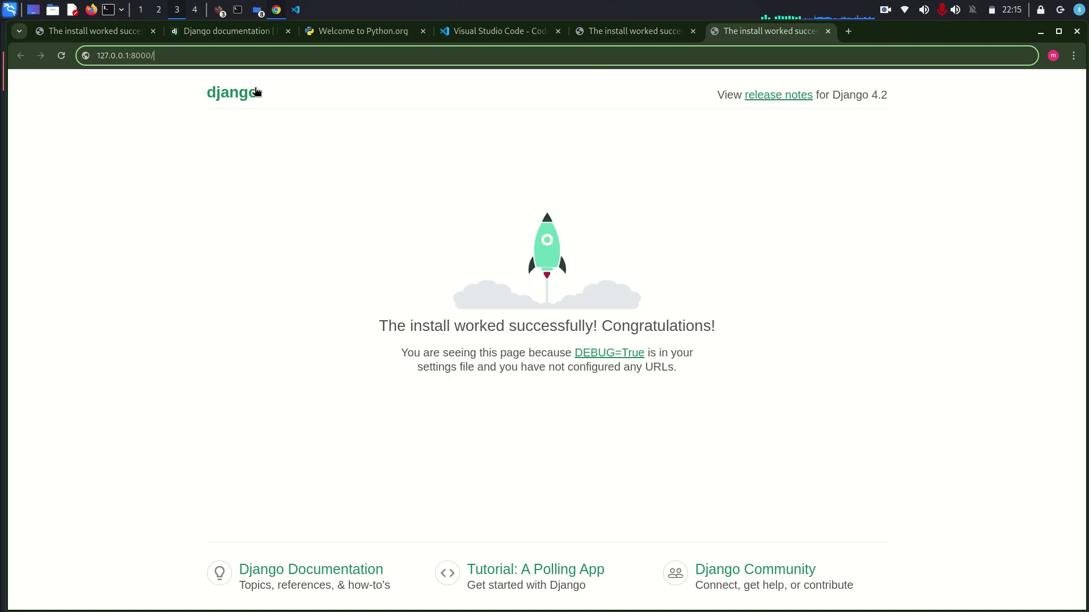
- Go to 127.0.0.1:8000/admin/ and log in as 'admin' with the superuser password
right_click(176, 55)
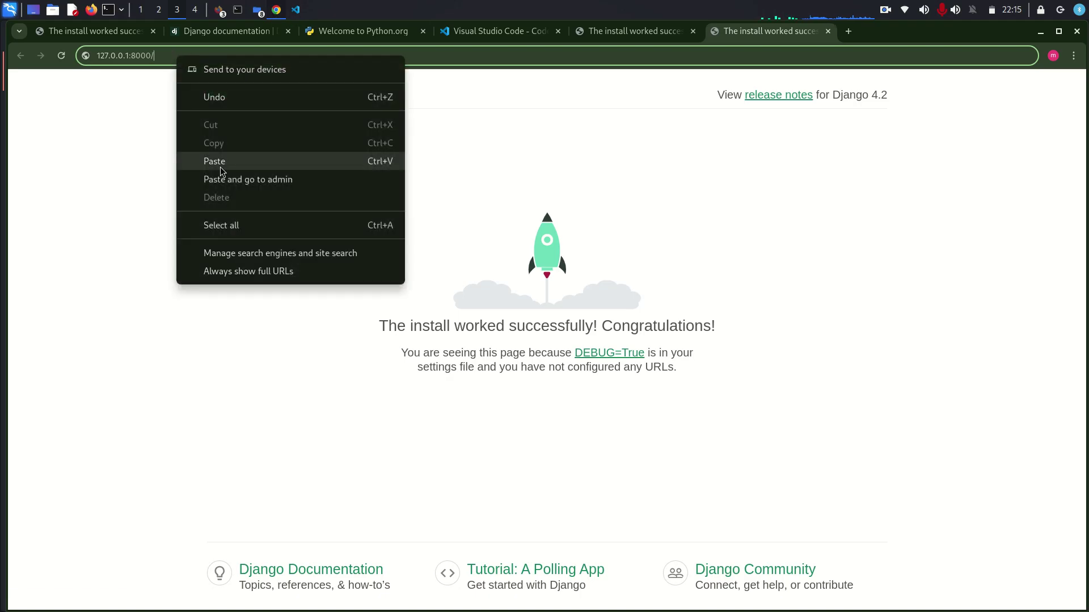
click(222, 168)
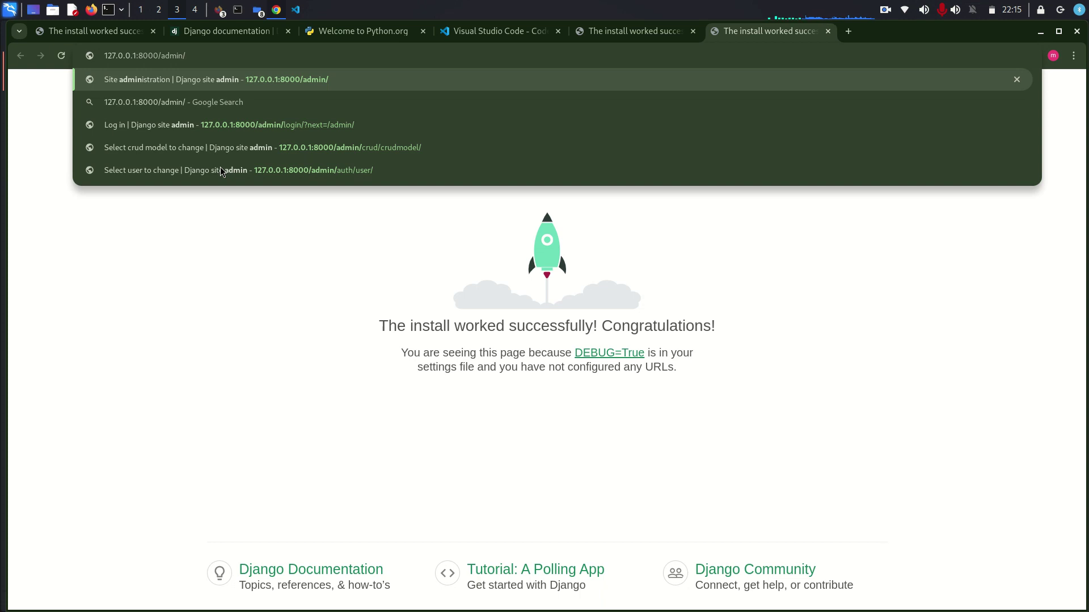
key(Return)
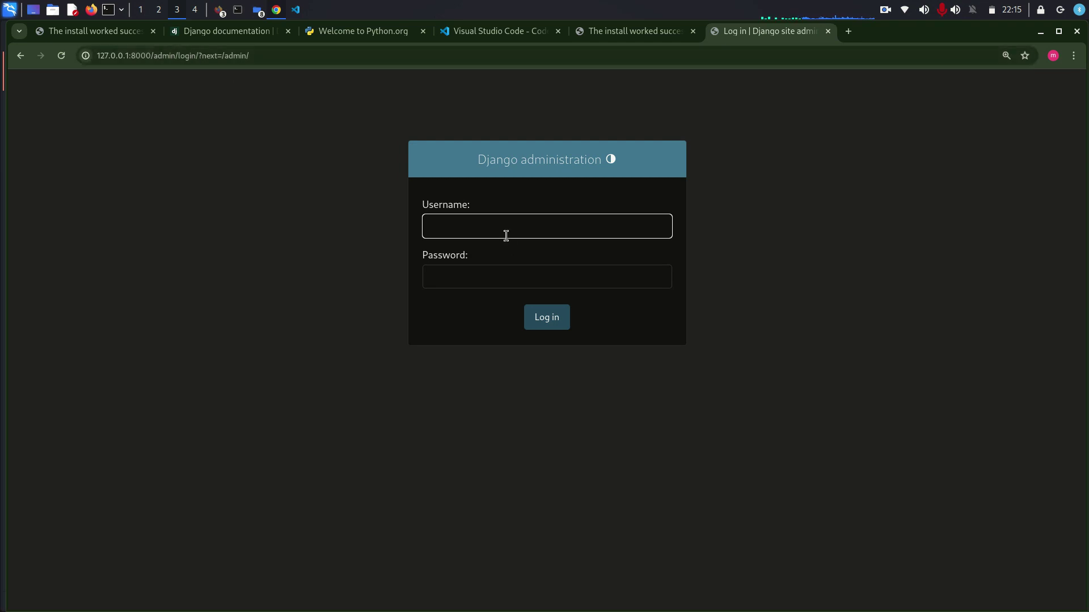
text(admin)
key(Return)
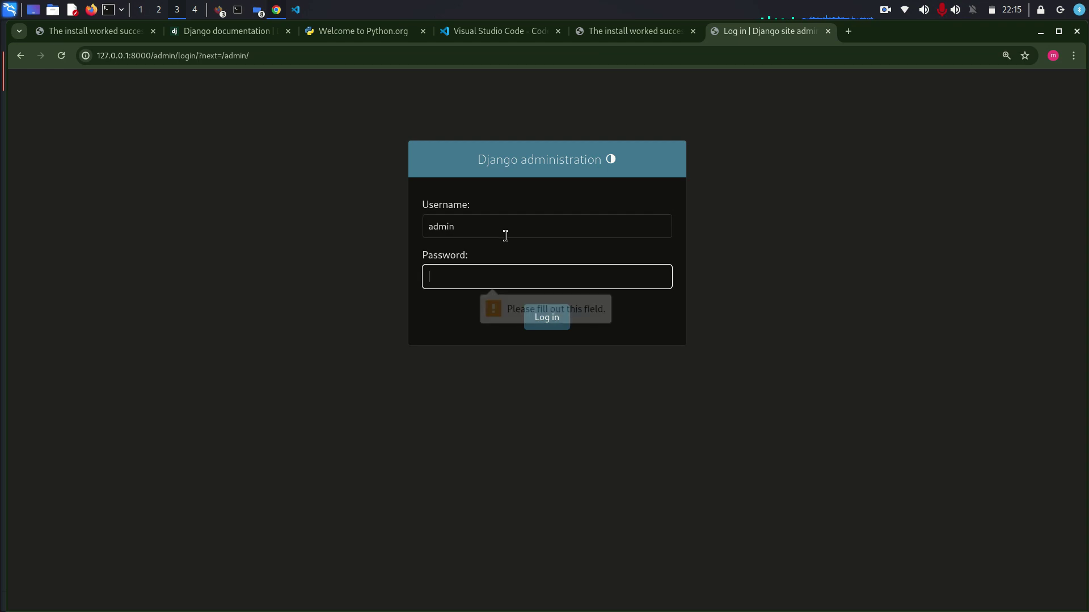
text(•••)
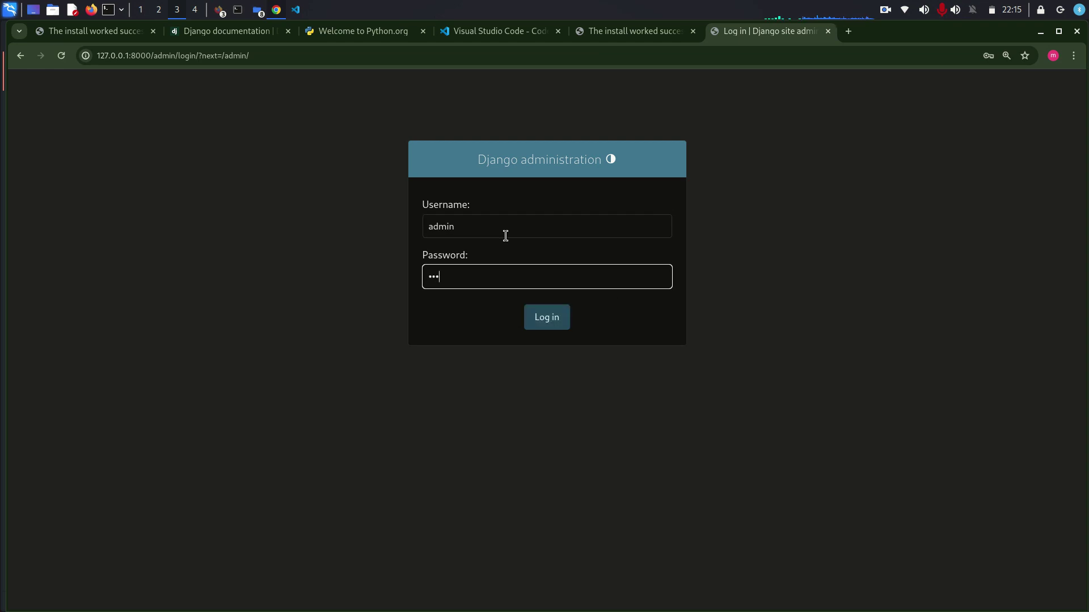
key(Return)
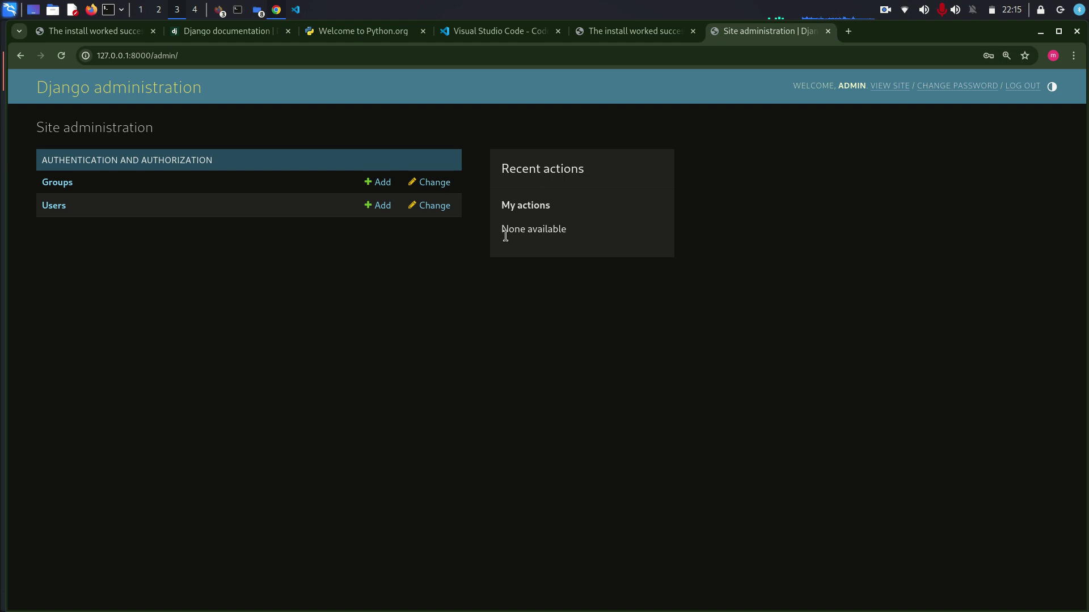
- Open the admin user from the Users list and enter its first name
click(48, 207)
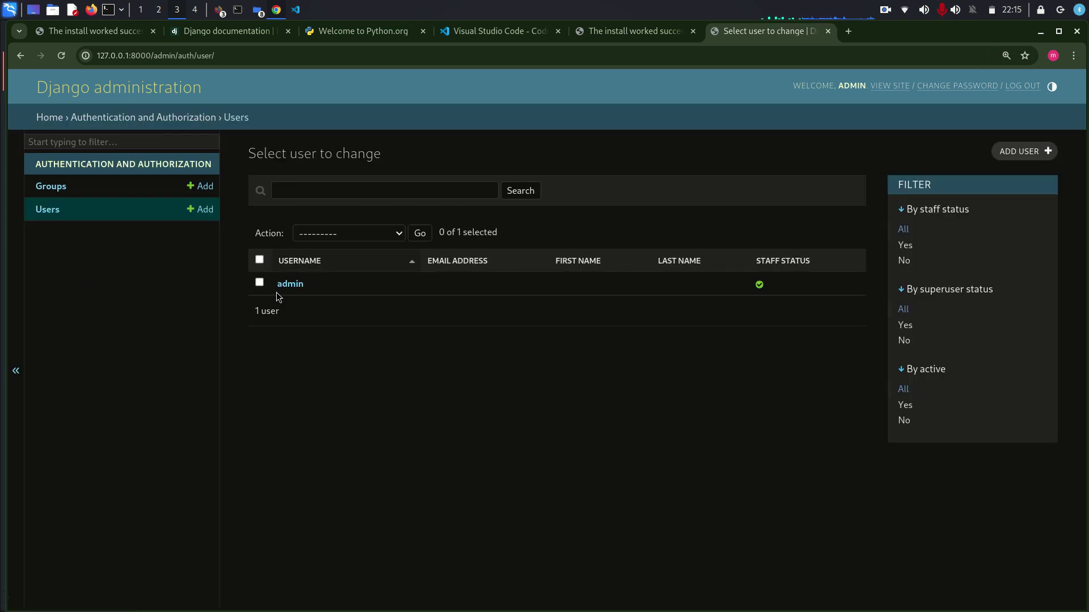
click(295, 285)
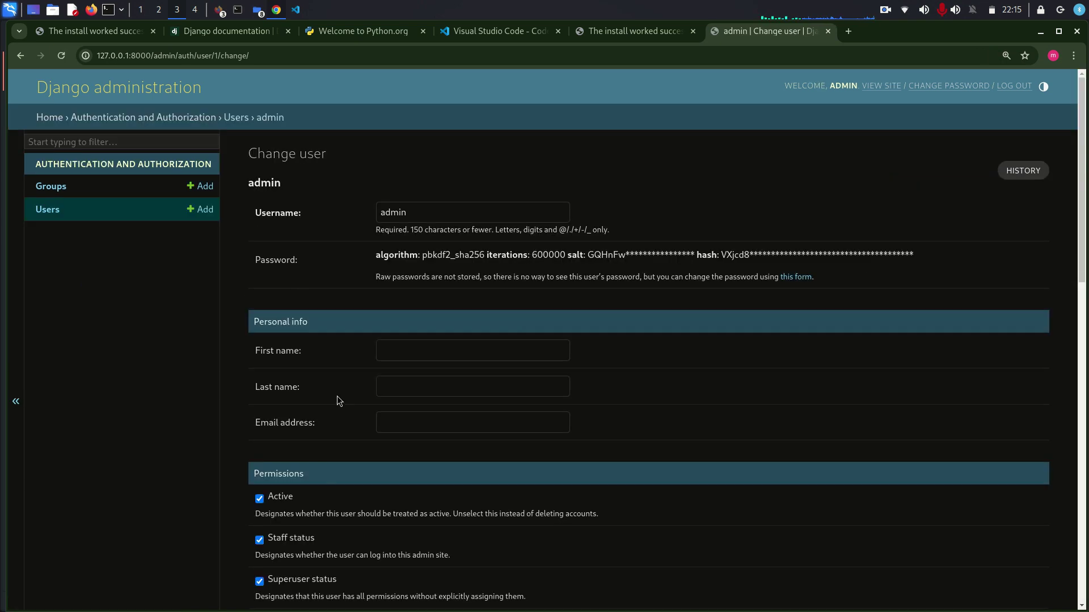
click(422, 356)
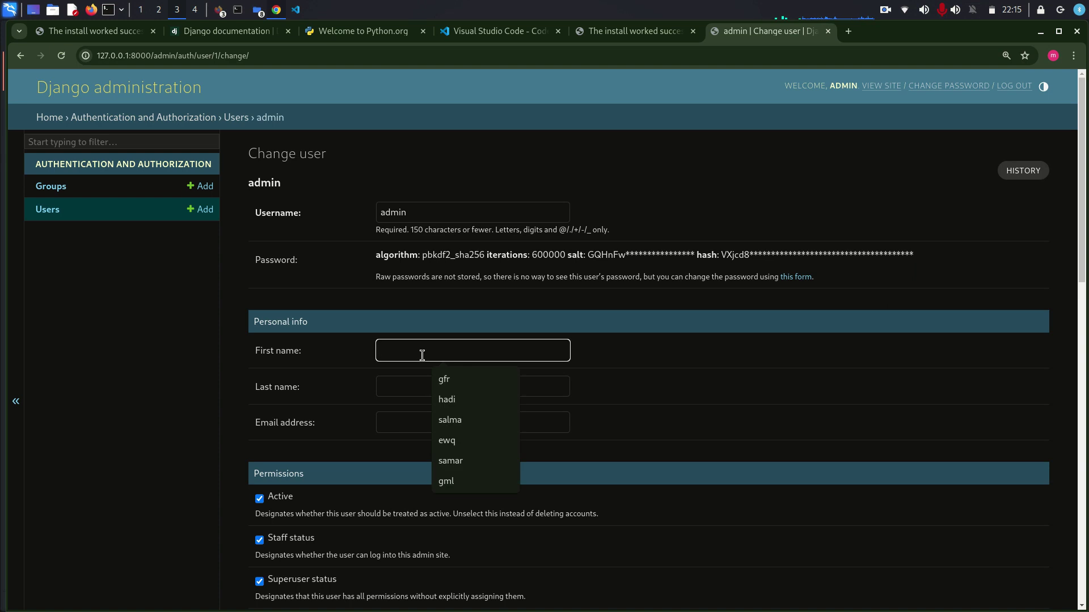
text(mohamed)
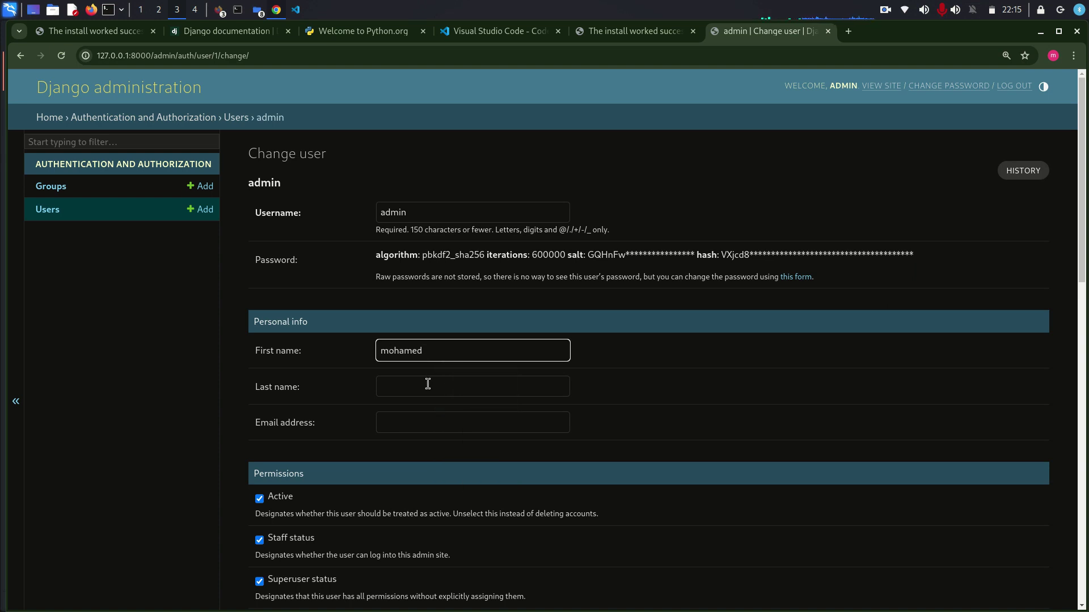
- Enter the last name, fill the email from the autofill suggestion, and scroll back up
click(423, 388)
text(elsharif)
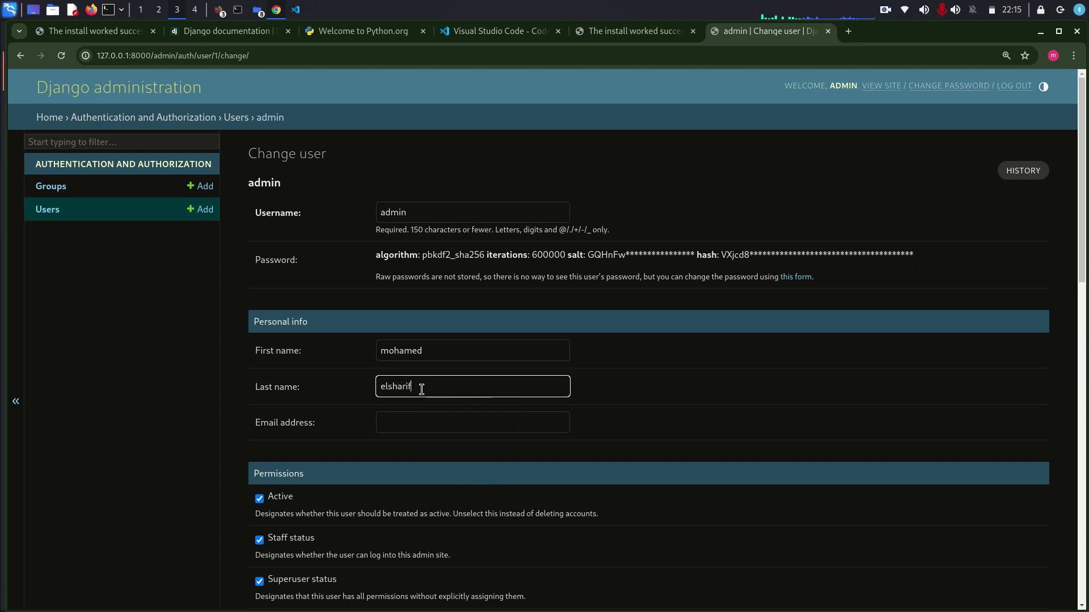
click(399, 425)
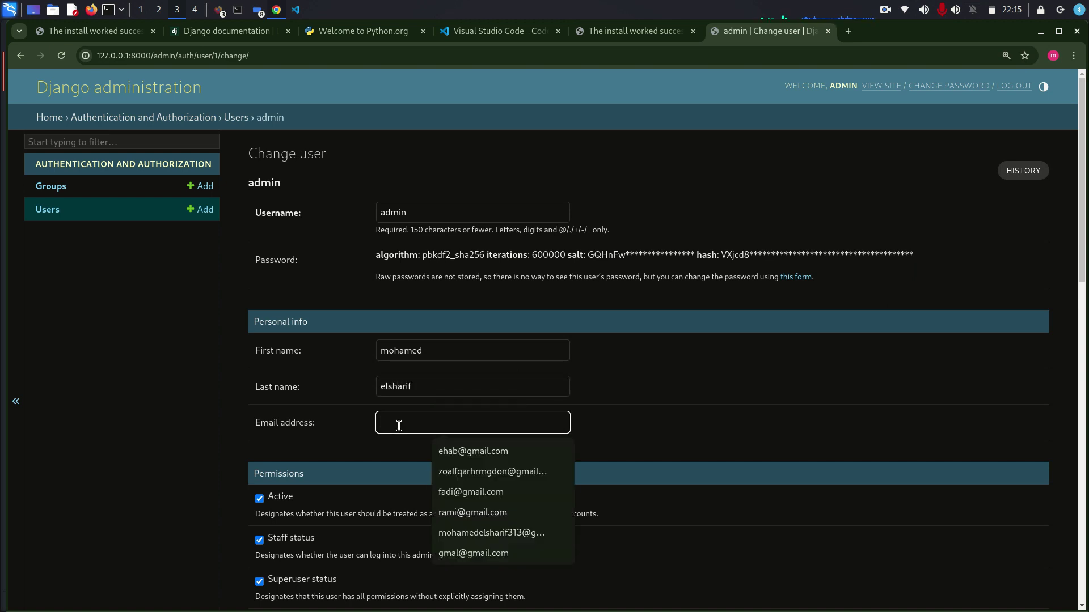
click(457, 474)
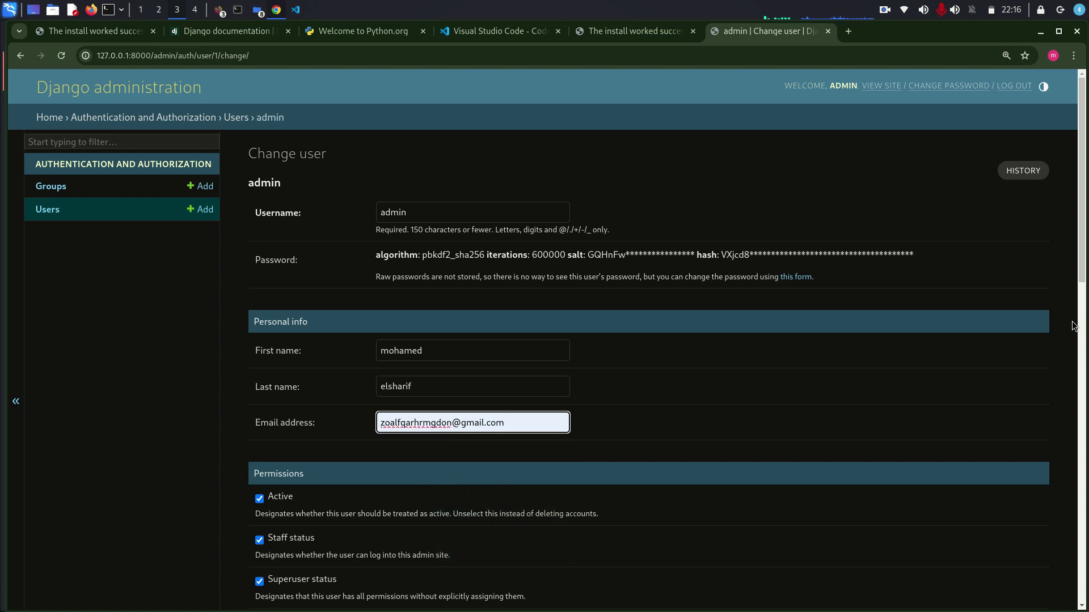
drag(1083, 271, 1083, 486)
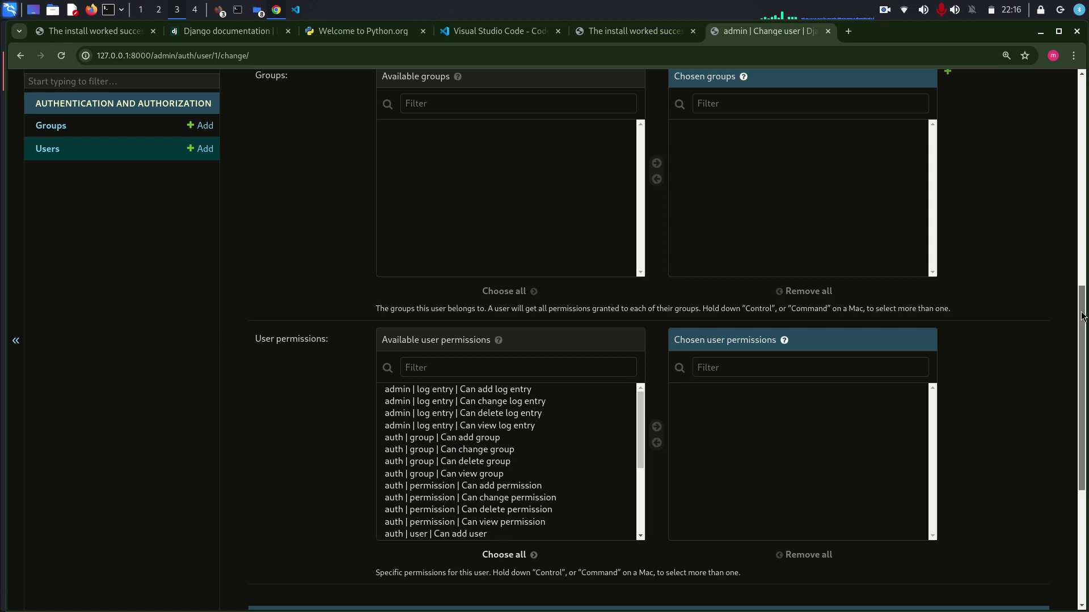
scroll(1073, 201, up, 5)
drag(1074, 201, 1082, 113)
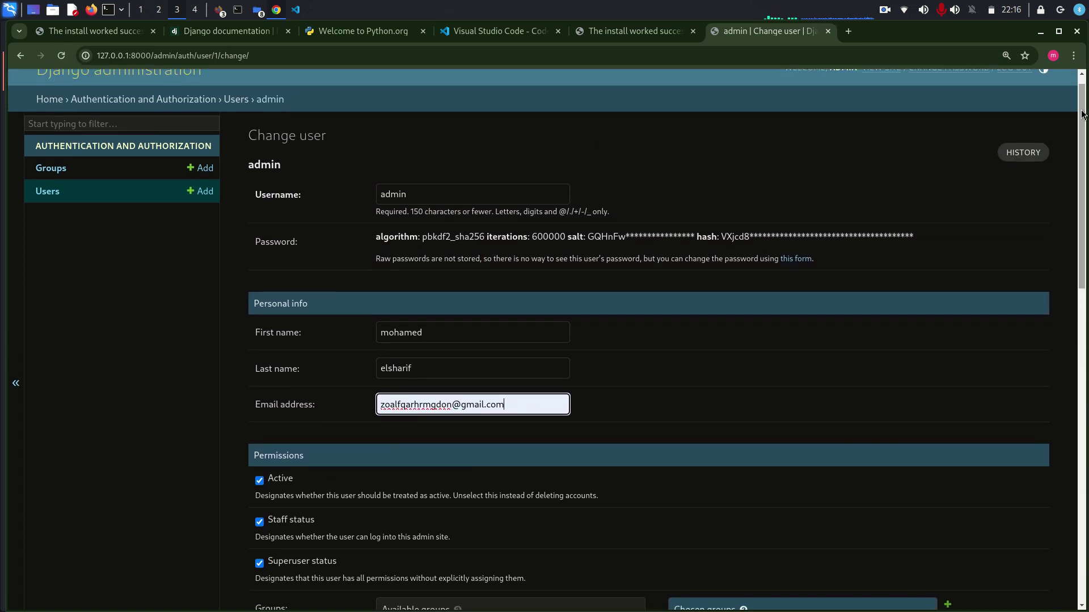
- View the empty Groups list and Add group form, return to admin Home, then switch to VS Code
click(60, 172)
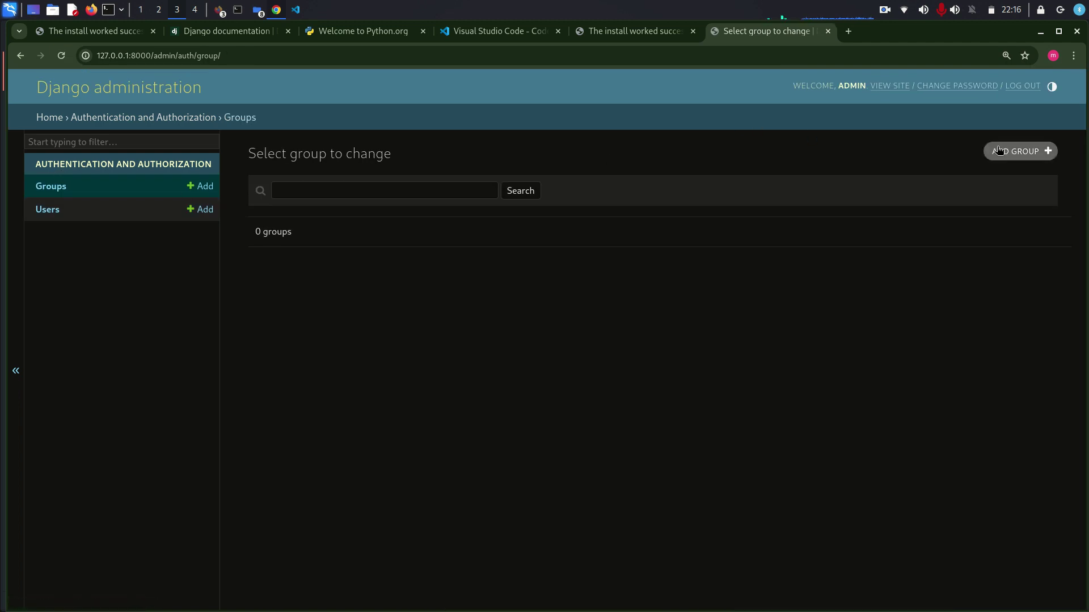
click(998, 152)
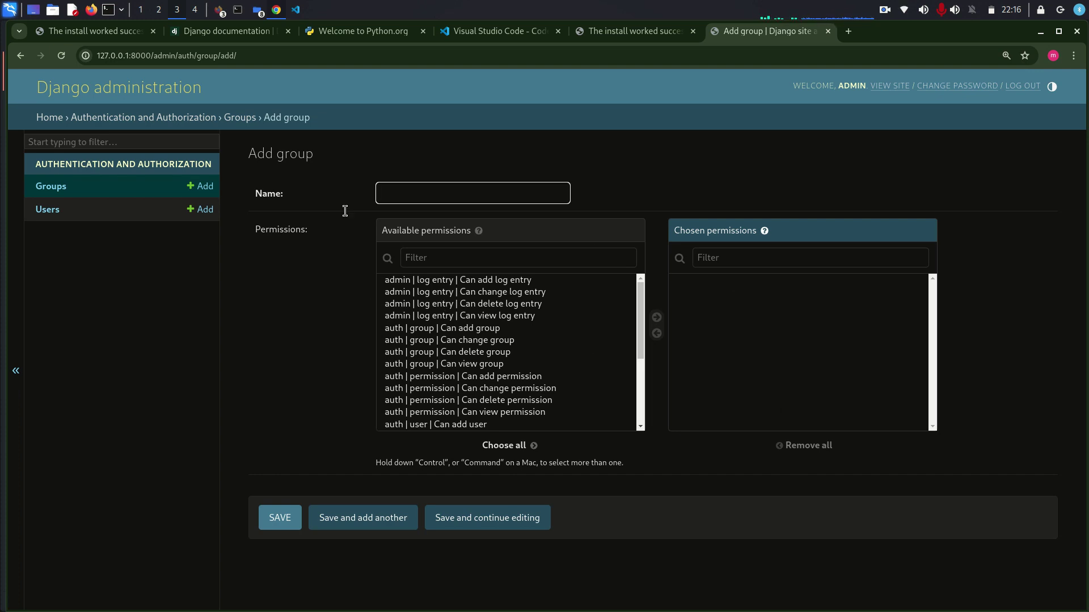
click(458, 179)
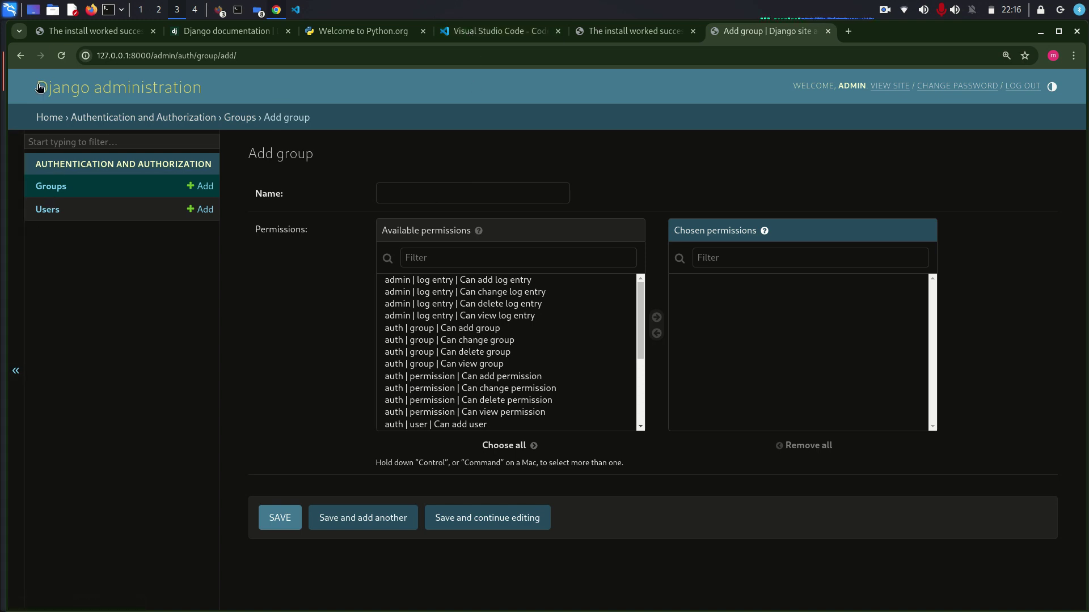
click(40, 117)
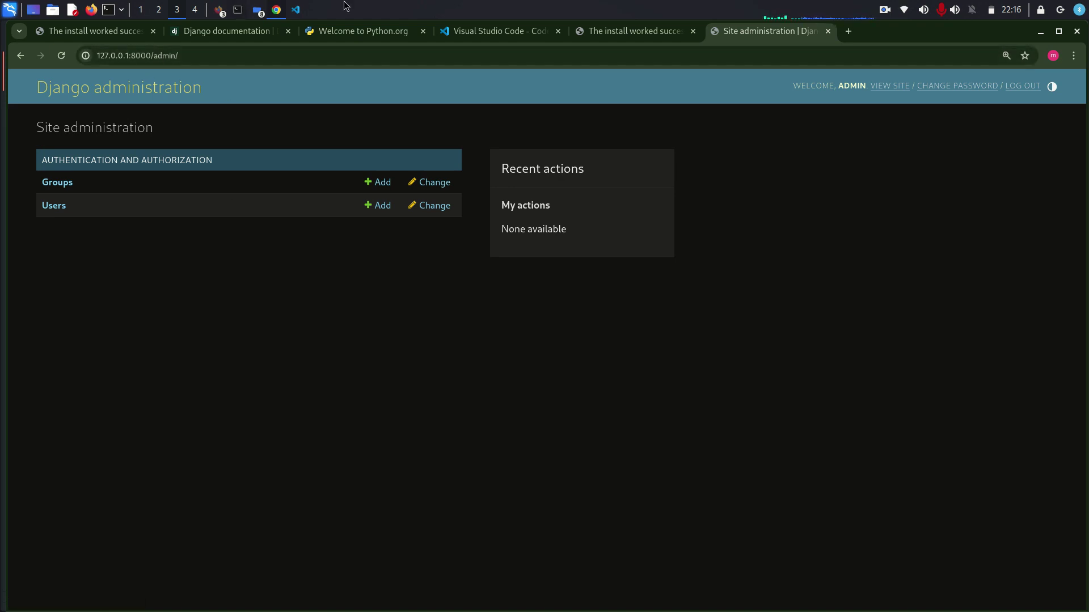
click(296, 10)
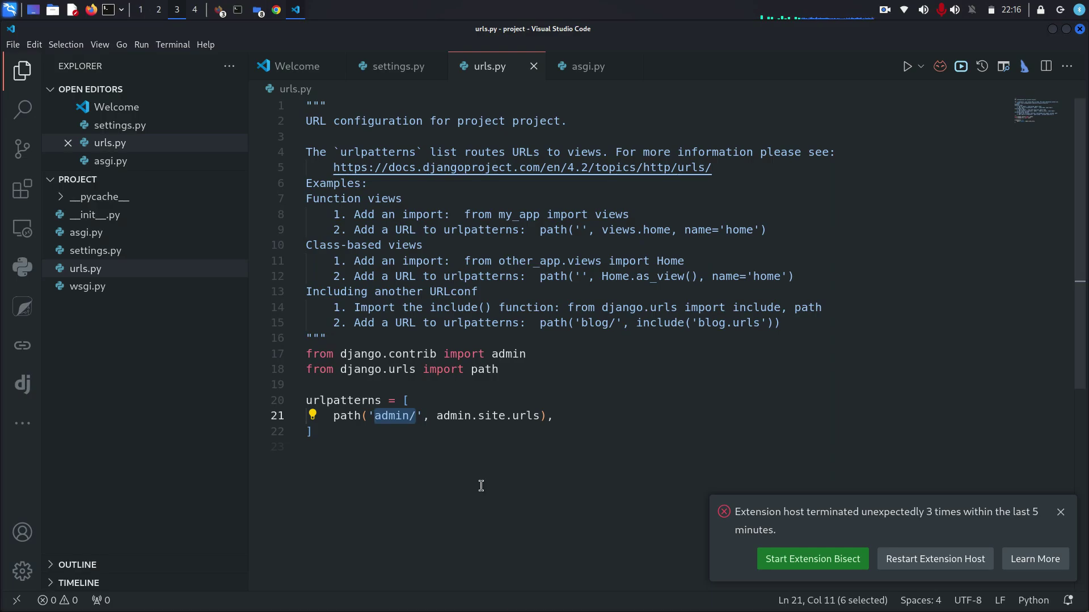
- Highlight admin.site.urls in urls.py, view settings.py, return to urls.py, and dismiss the extension-host crash notice
drag(437, 416, 540, 417)
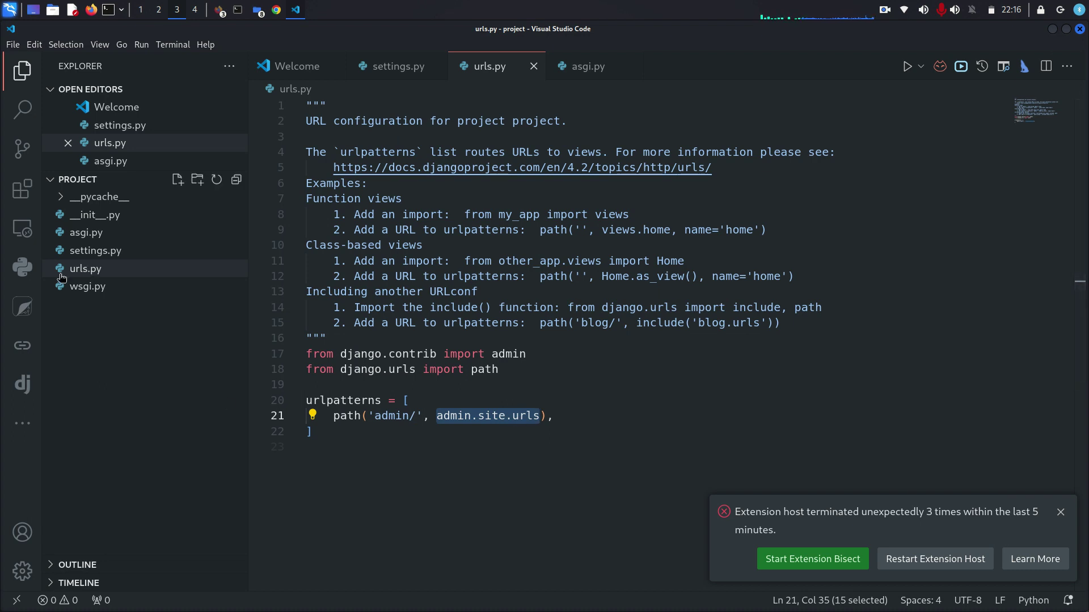
click(97, 255)
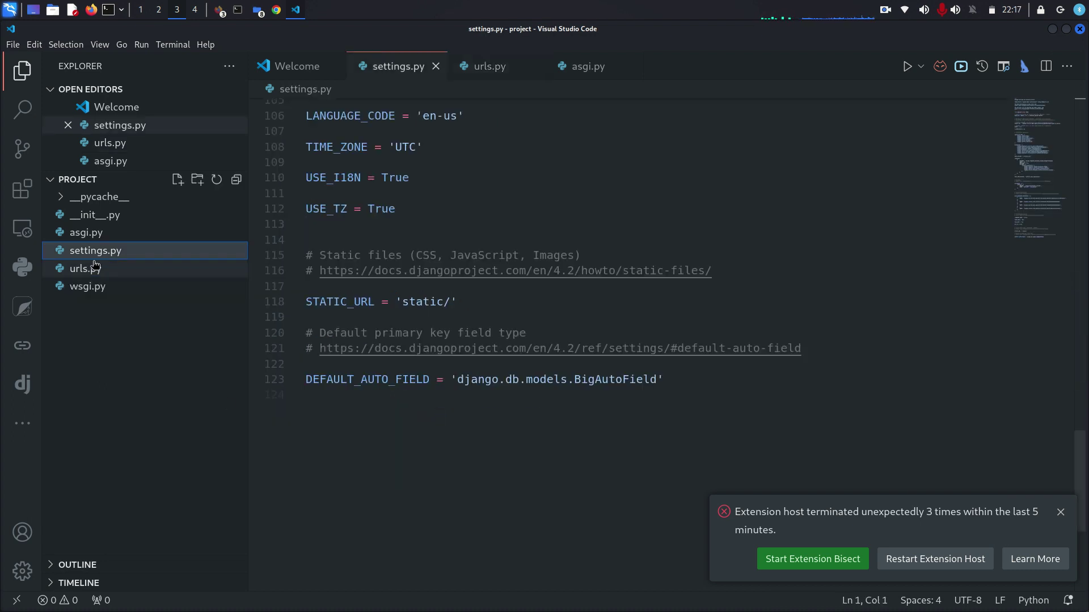
click(94, 270)
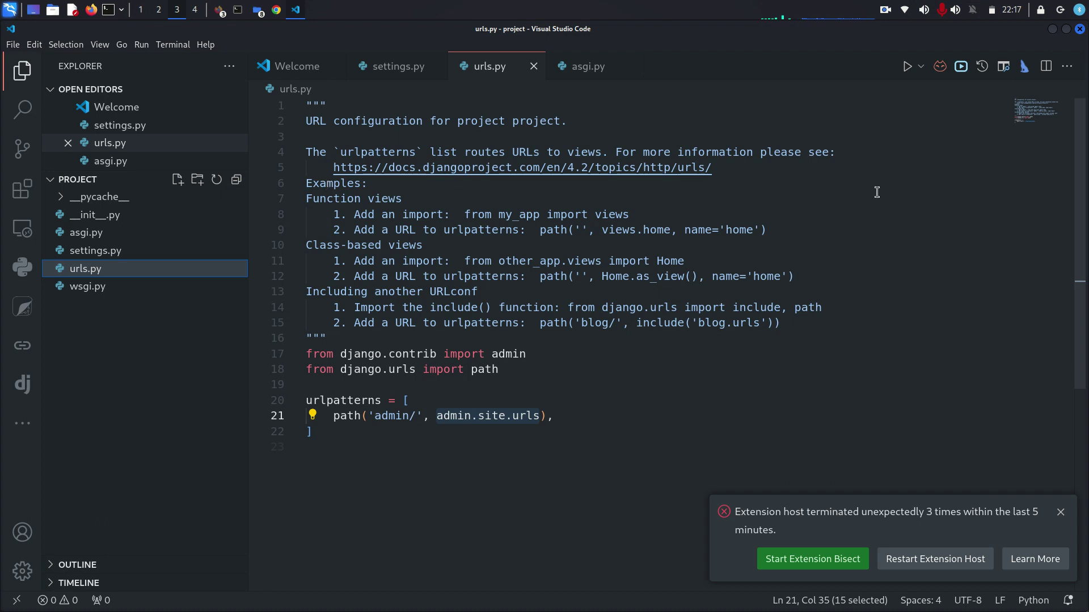
click(1060, 512)
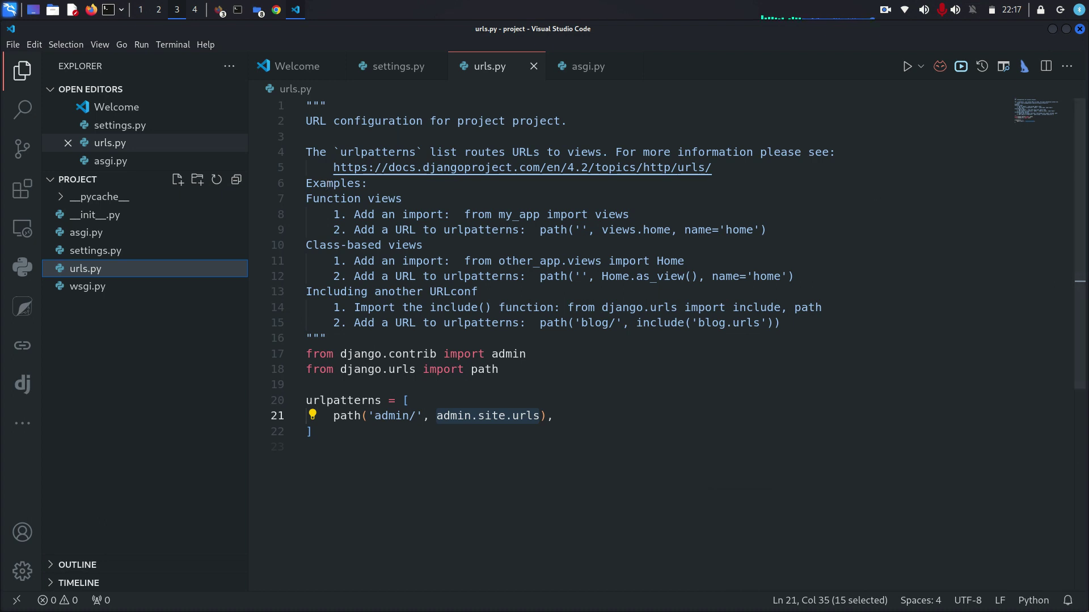